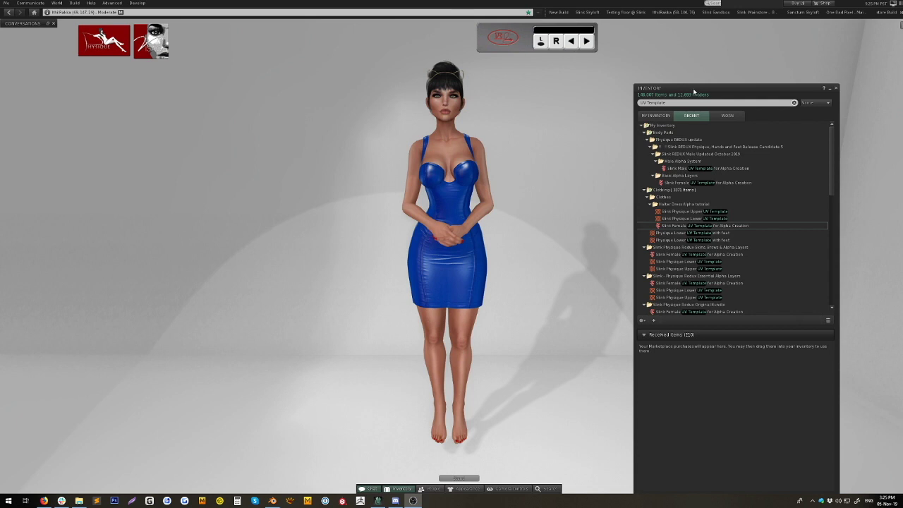
Step: Examine the blue dress on the avatar from several angles, from the full figure to the neckline and bust edges
click(693, 90)
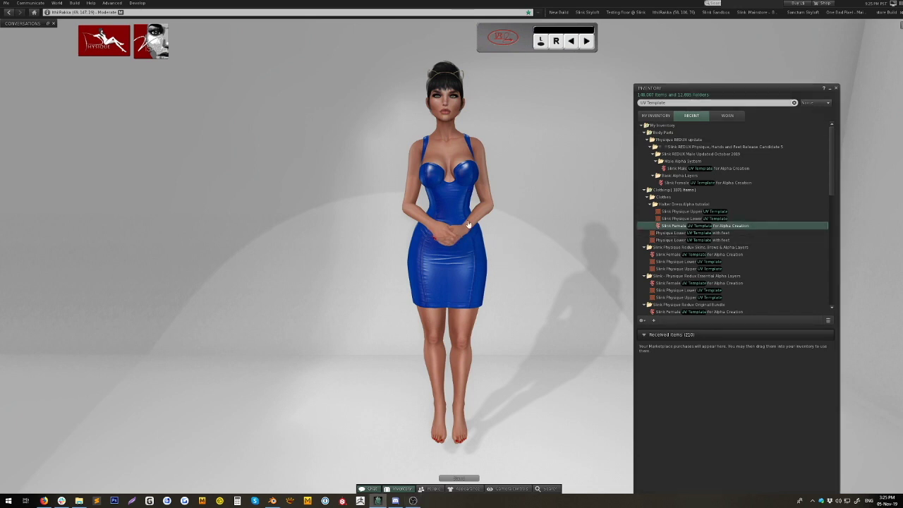
drag(451, 235, 452, 170)
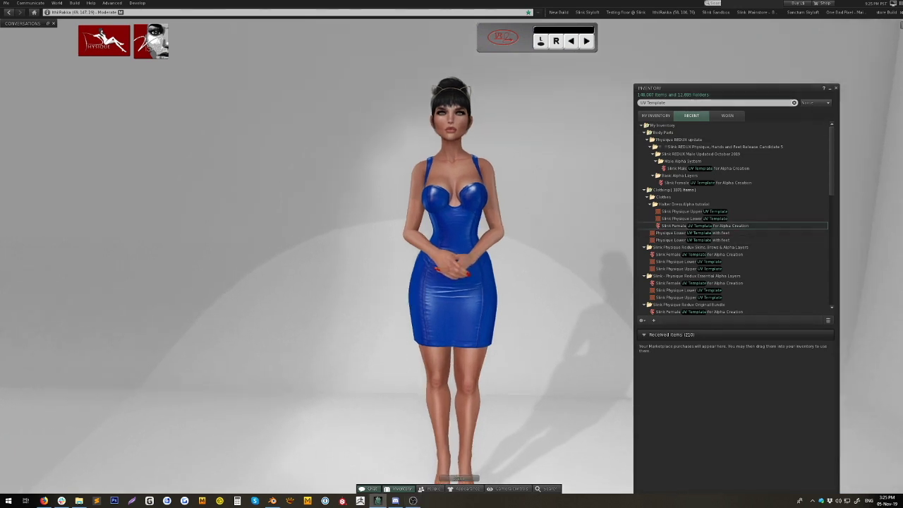
scroll(460, 262, up, 2)
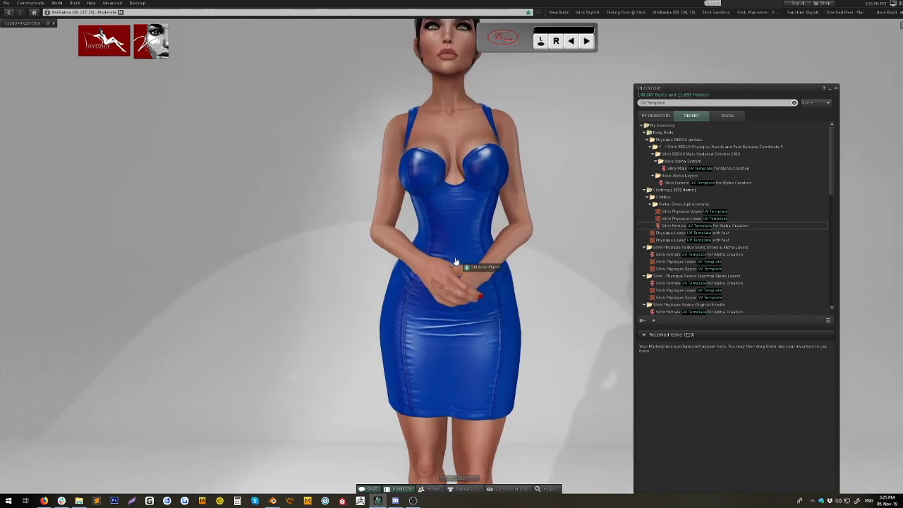
scroll(462, 275, up, 3)
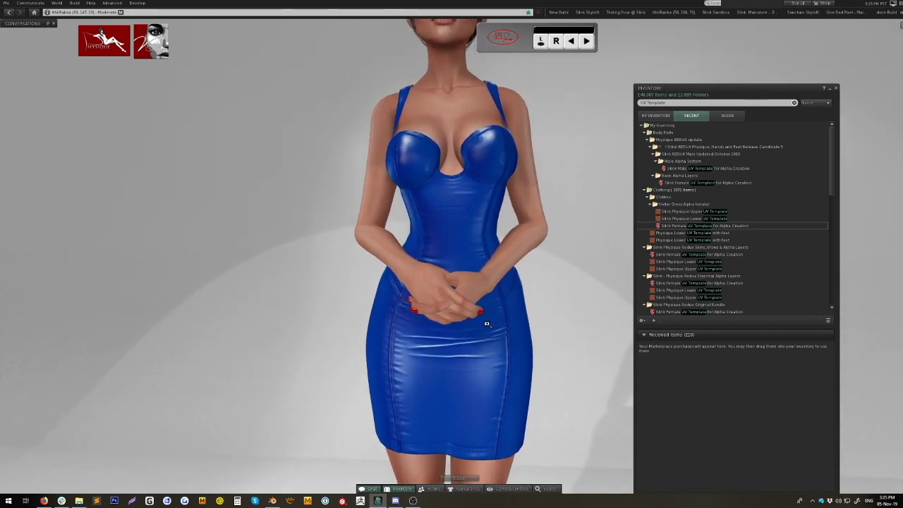
scroll(468, 292, down, 5)
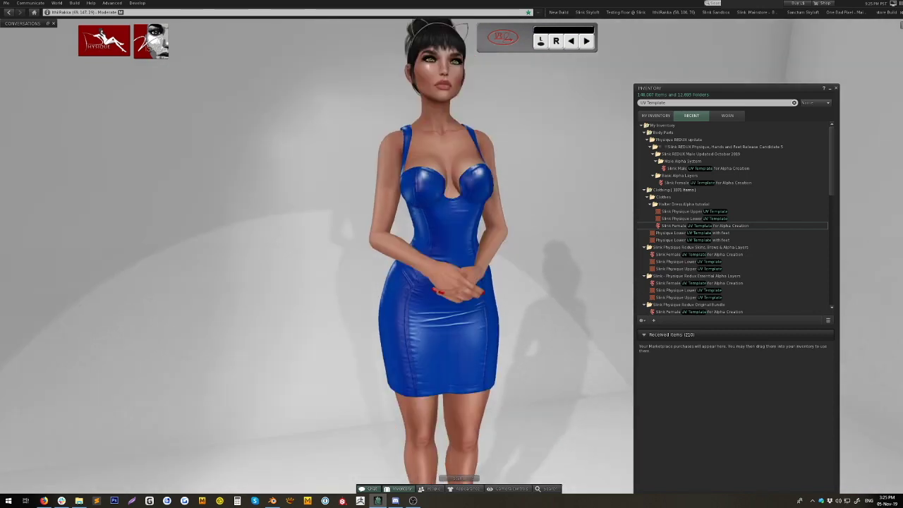
scroll(451, 271, up, 2)
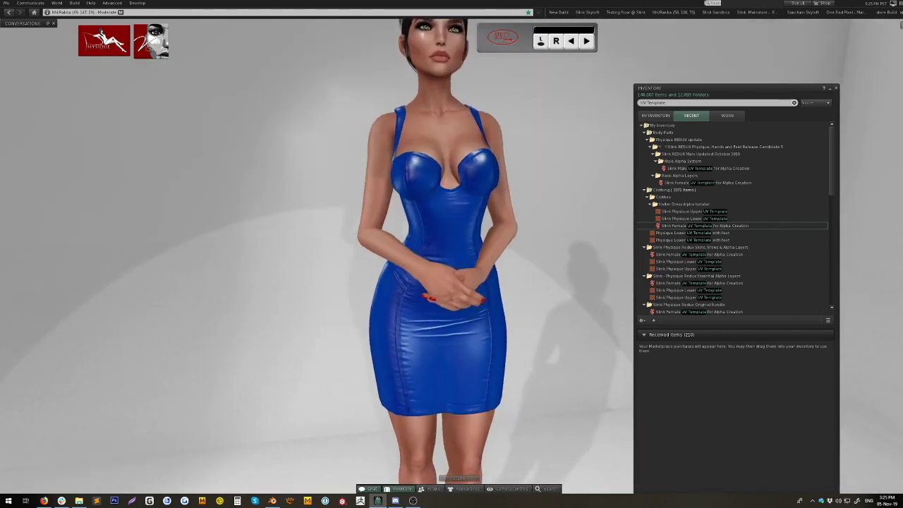
drag(452, 275, 395, 254)
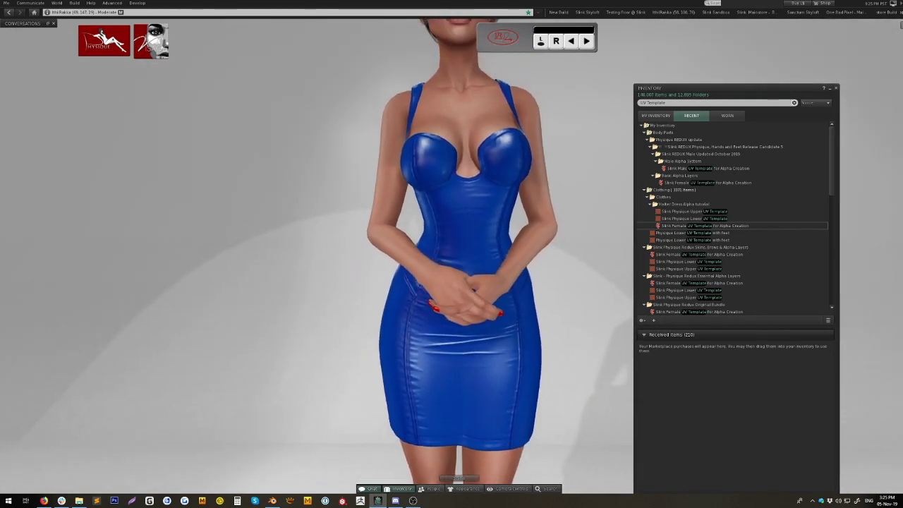
scroll(459, 252, down, 3)
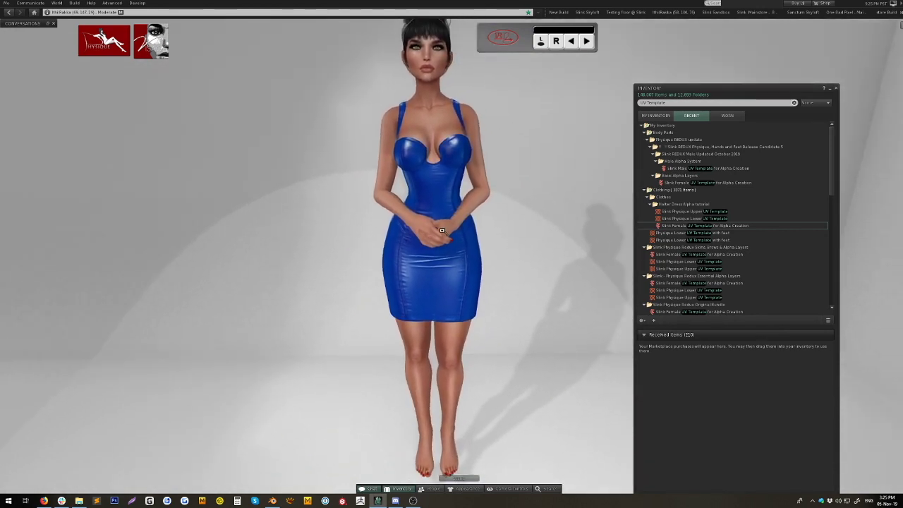
scroll(459, 254, up, 2)
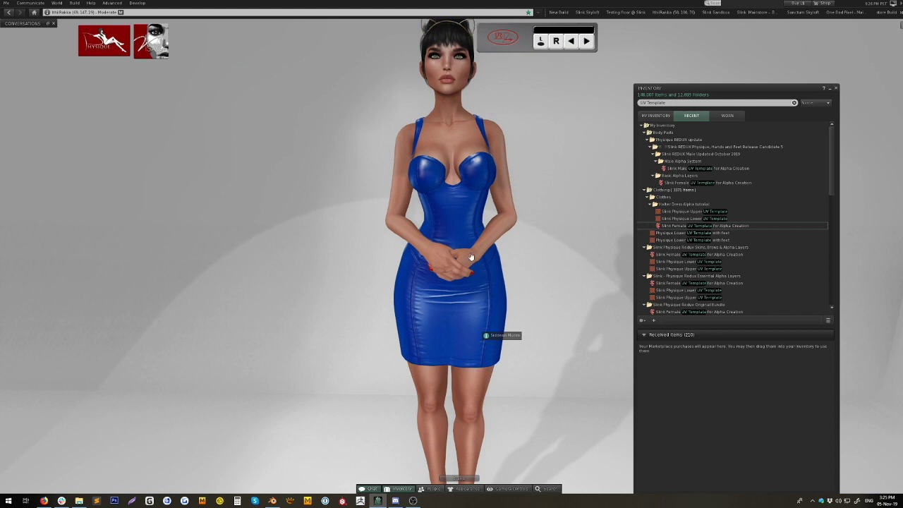
scroll(472, 258, up, 5)
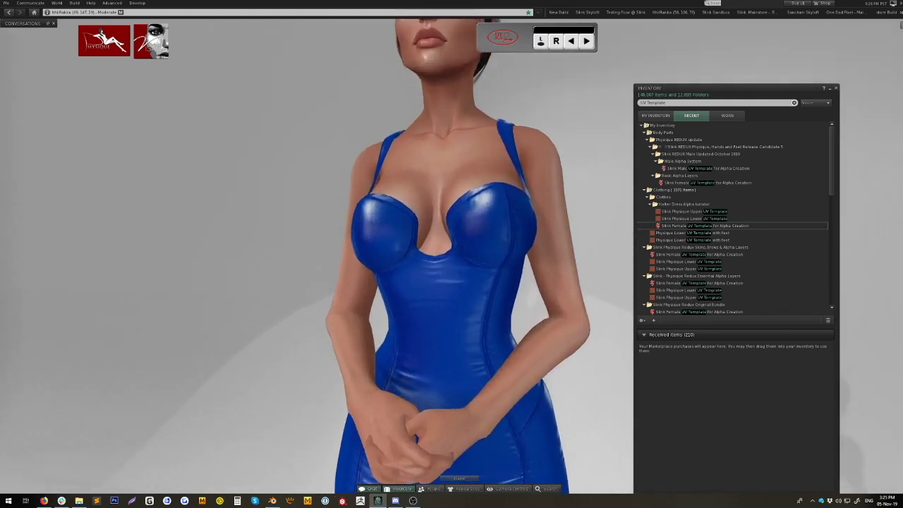
drag(472, 257, 432, 239)
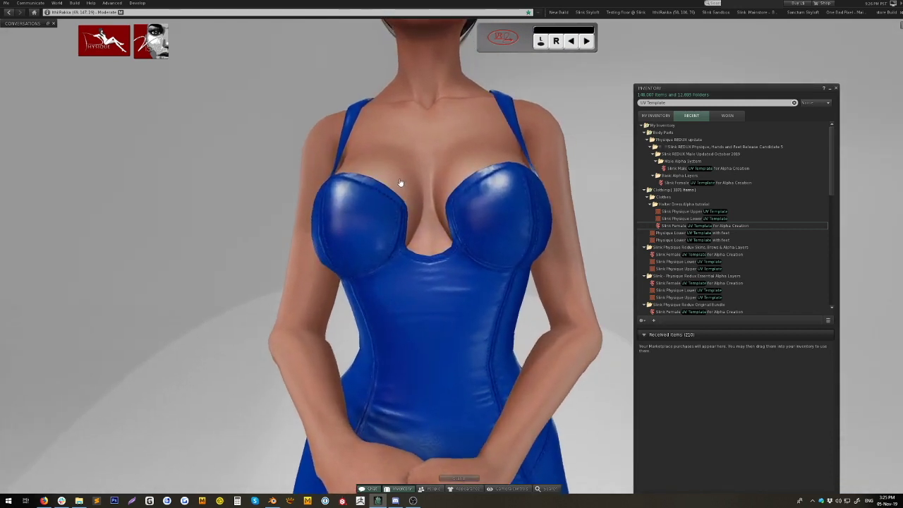
drag(403, 232, 401, 145)
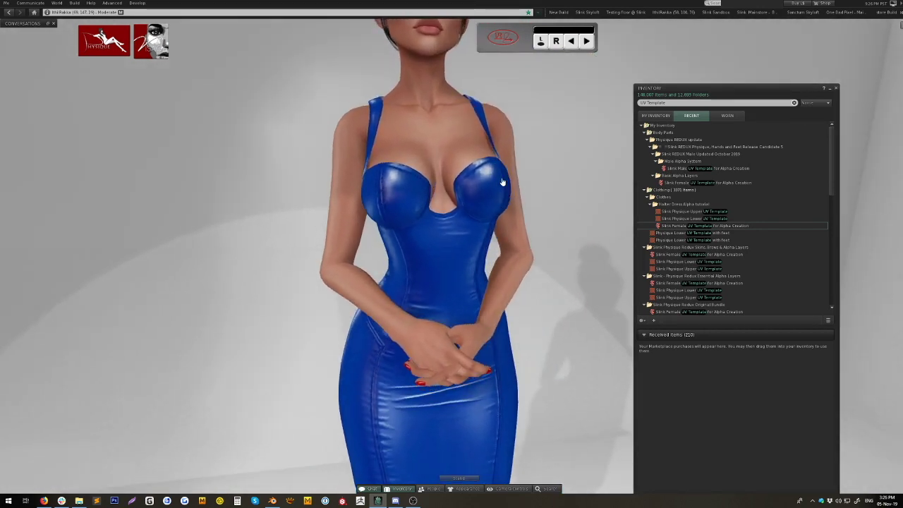
drag(472, 187, 459, 291)
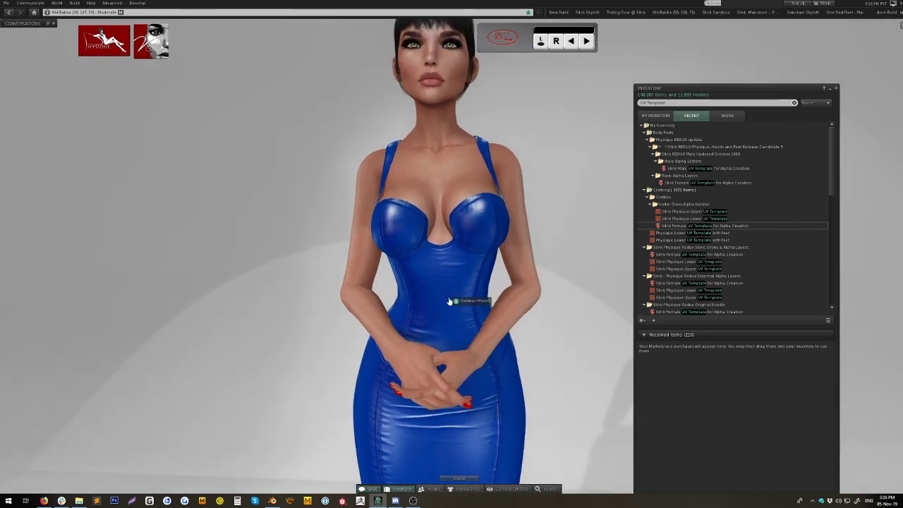
drag(439, 289, 452, 255)
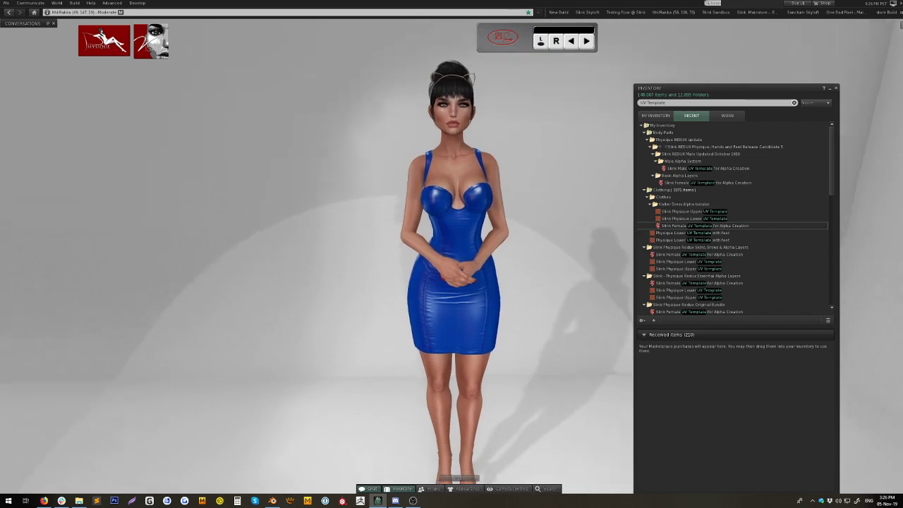
scroll(451, 268, up, 5)
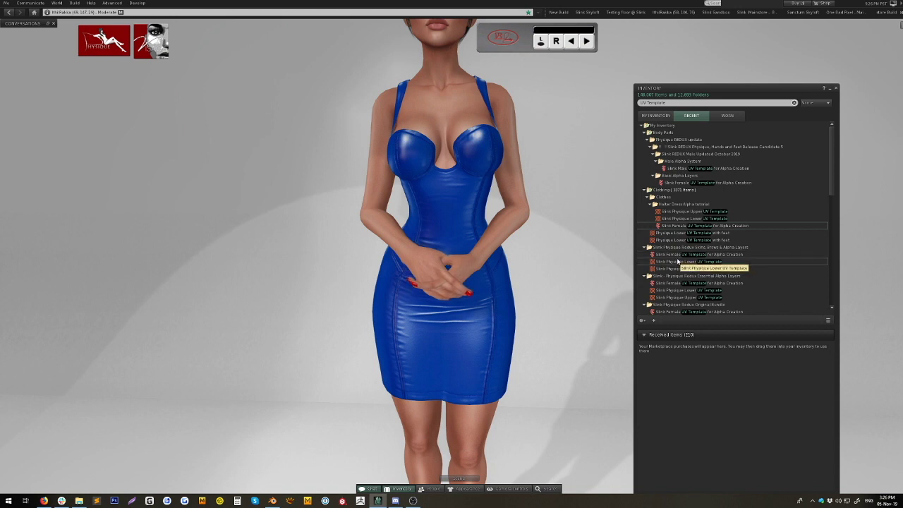
Step: Wear the Slink Female UV Template for Alpha Creation from the Halter Dress Alpha tutorial folder
click(687, 226)
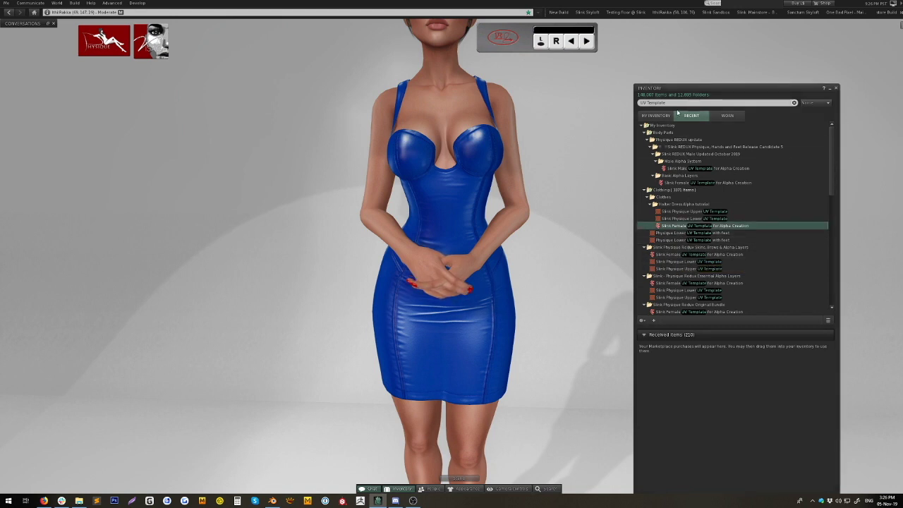
click(693, 104)
drag(699, 104, 639, 103)
click(690, 103)
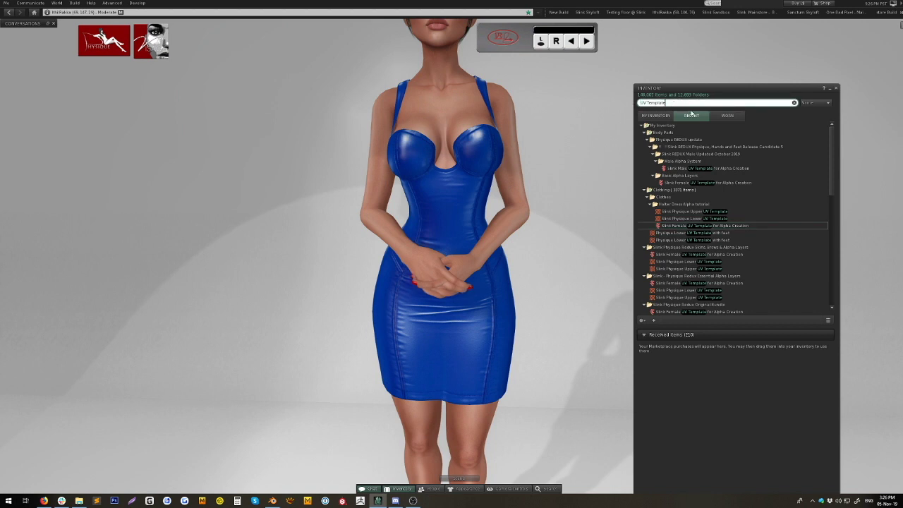
click(685, 219)
click(686, 211)
click(686, 226)
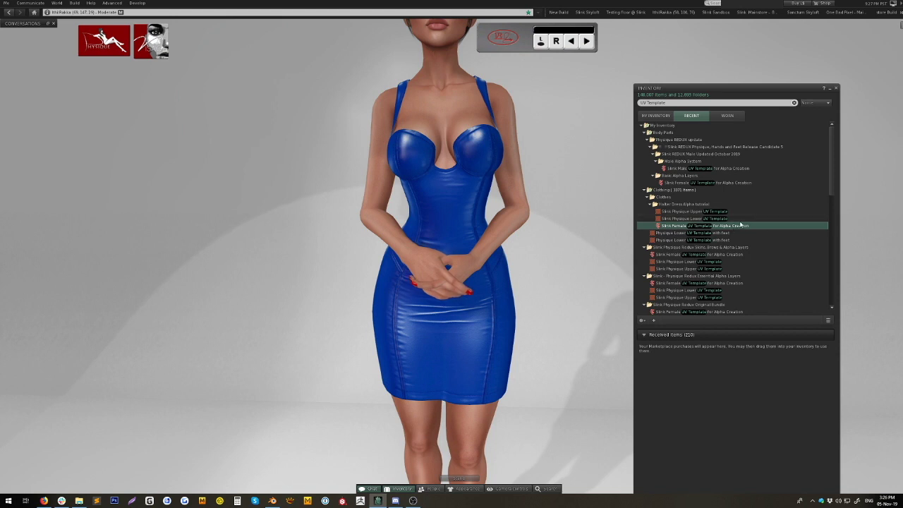
right_click(705, 226)
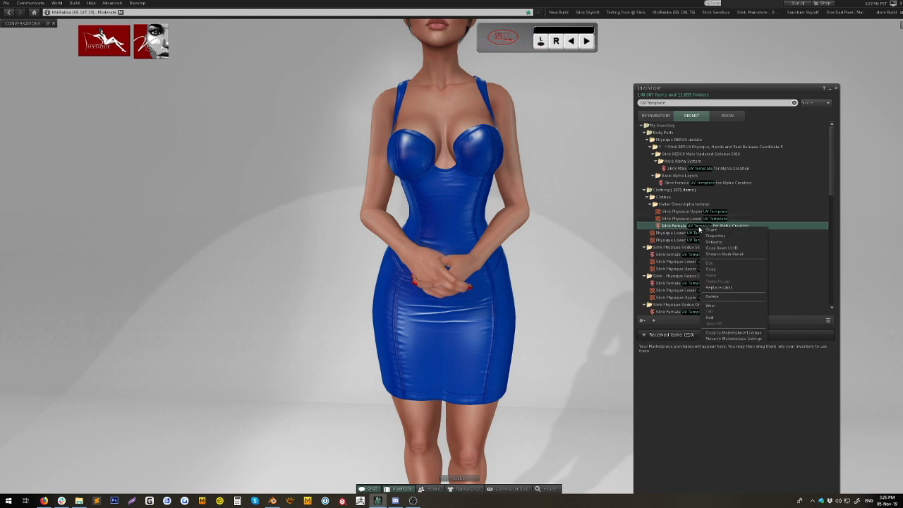
click(722, 305)
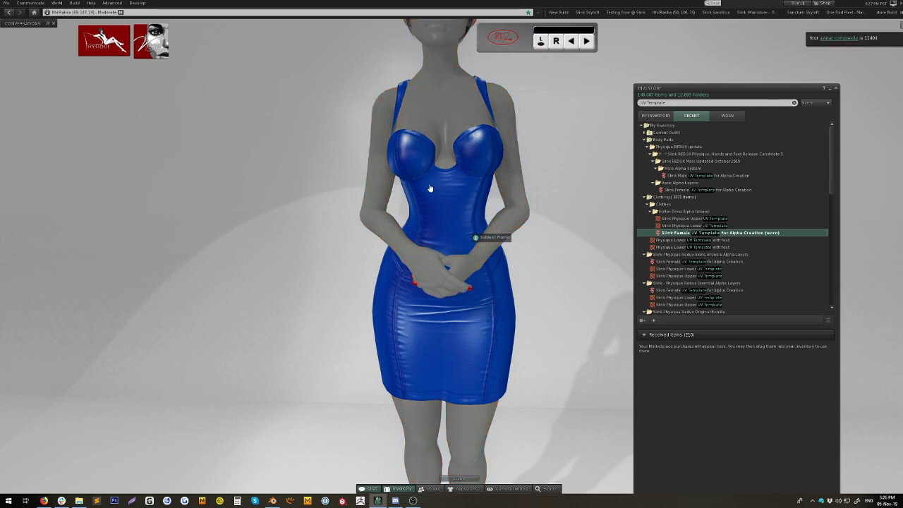
Step: Examine the coloured UV grid around the dress edges on the avatar's chest, arms, legs and side
drag(435, 155, 487, 265)
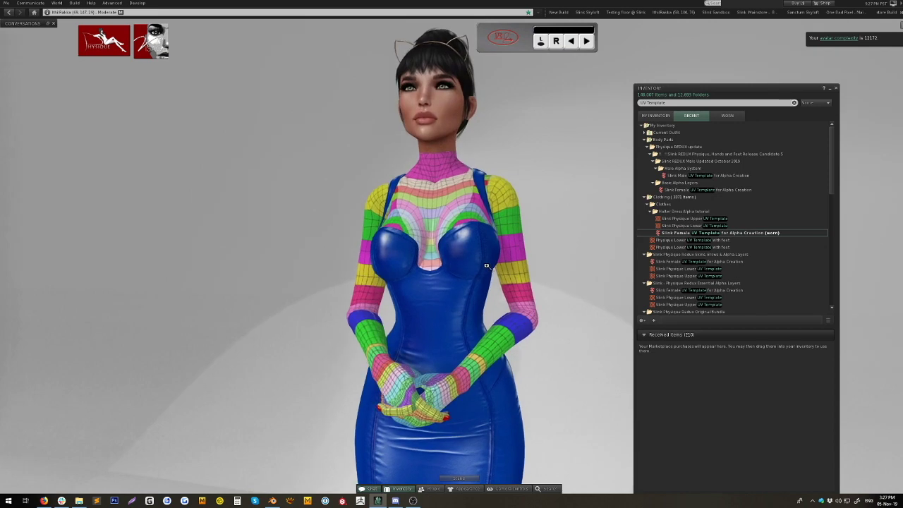
scroll(486, 266, up, 2)
scroll(486, 266, up, 2)
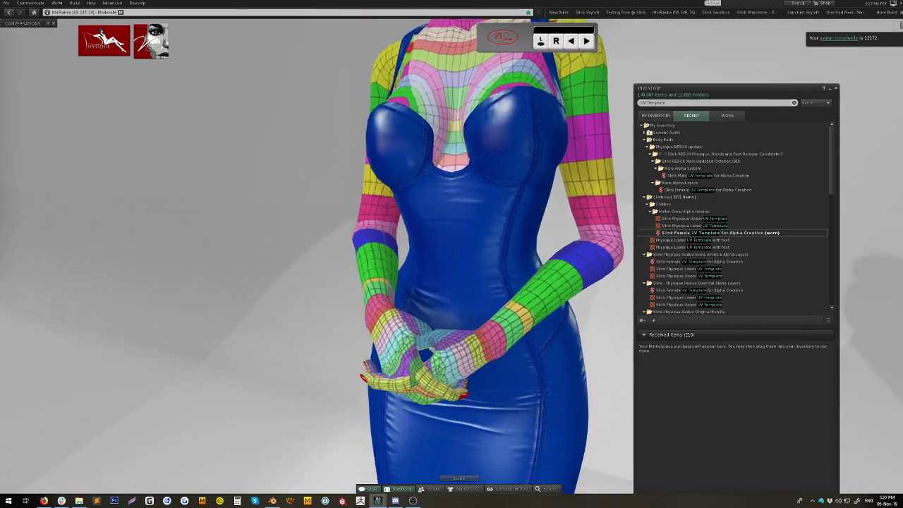
scroll(486, 266, down, 2)
scroll(486, 266, down, 2)
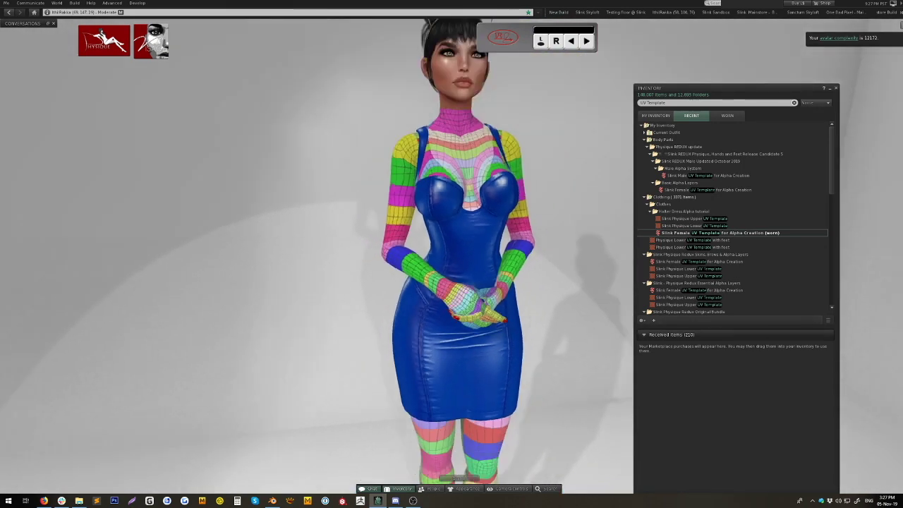
scroll(459, 282, down, 4)
alt+click(452, 347)
scroll(451, 347, up, 5)
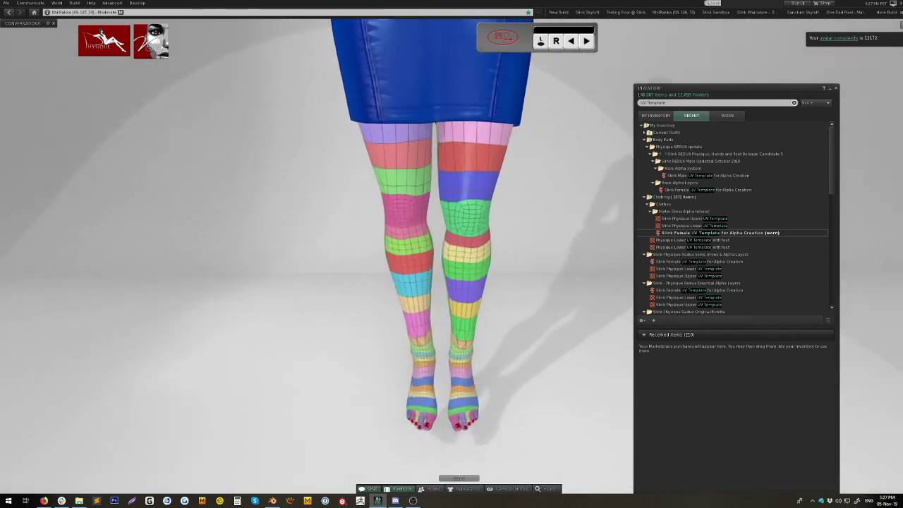
drag(452, 347, 363, 319)
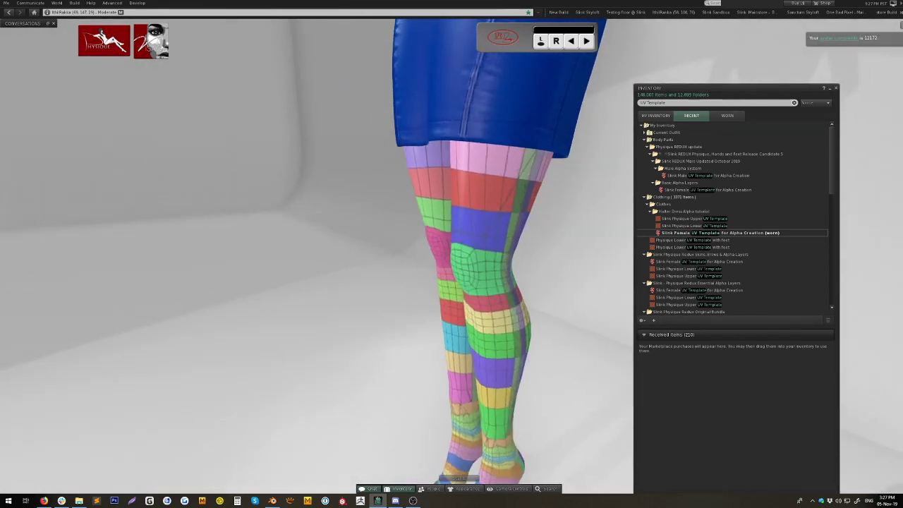
drag(484, 238, 583, 239)
scroll(453, 264, down, 5)
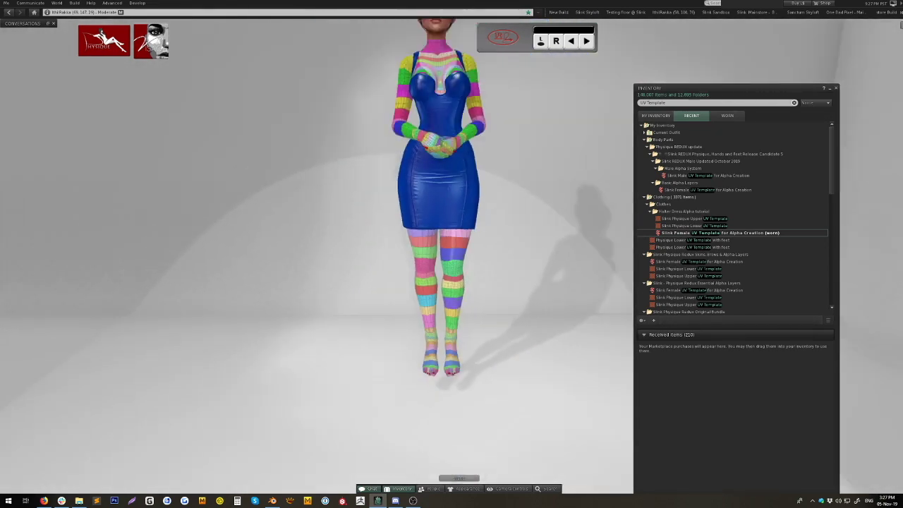
drag(443, 141, 515, 71)
drag(438, 364, 494, 346)
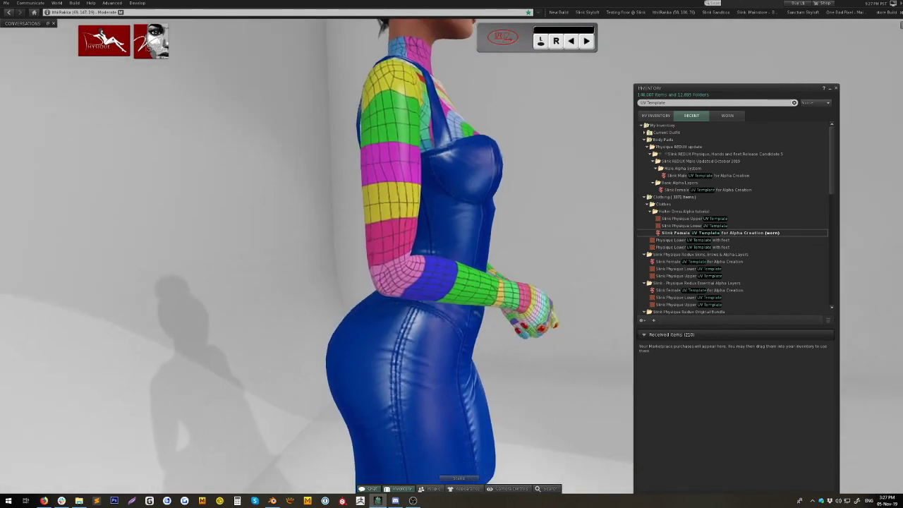
drag(537, 219, 460, 259)
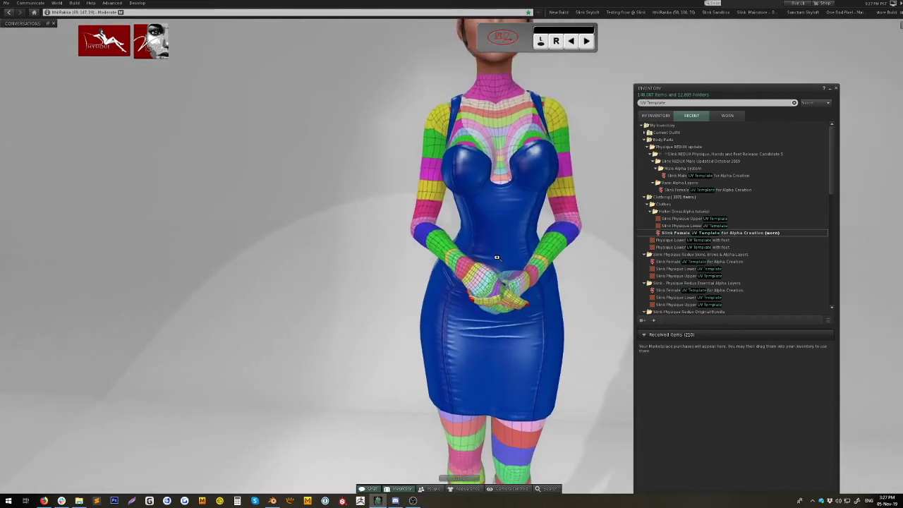
drag(515, 250, 467, 263)
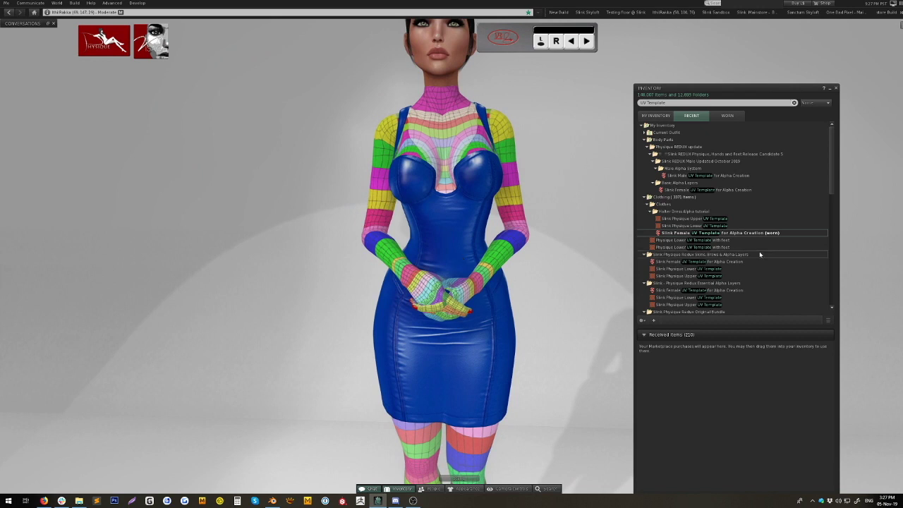
Step: Start saving the Slink Physique Upper and Lower UV Template textures from the Halter Dress Alpha tutorial folder to disk
click(689, 219)
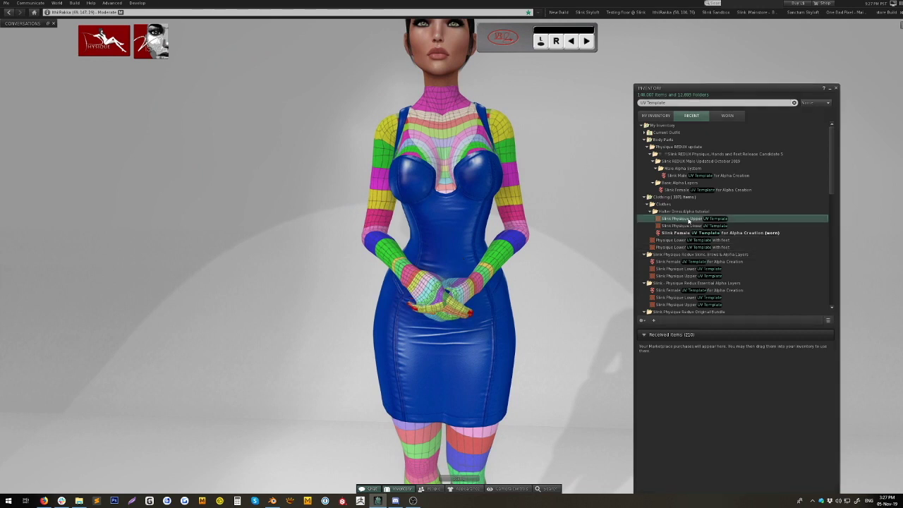
right_click(684, 219)
click(682, 232)
right_click(677, 226)
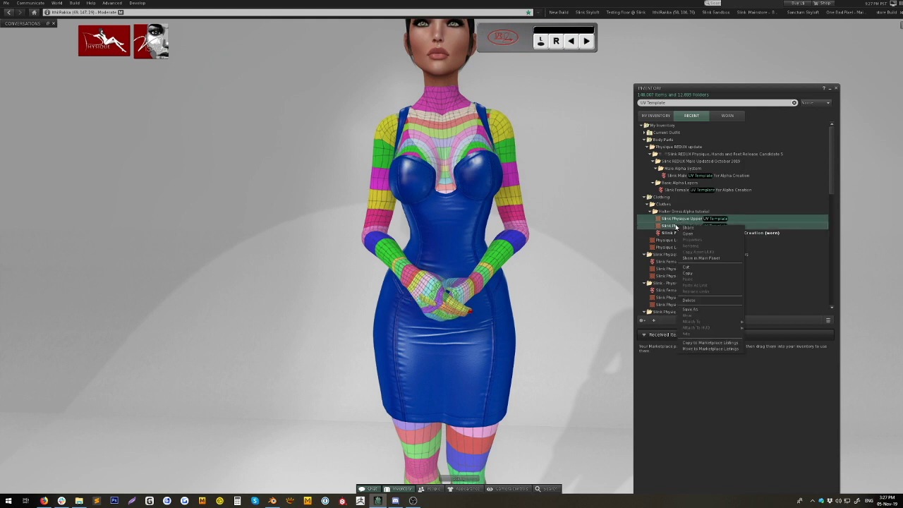
click(704, 311)
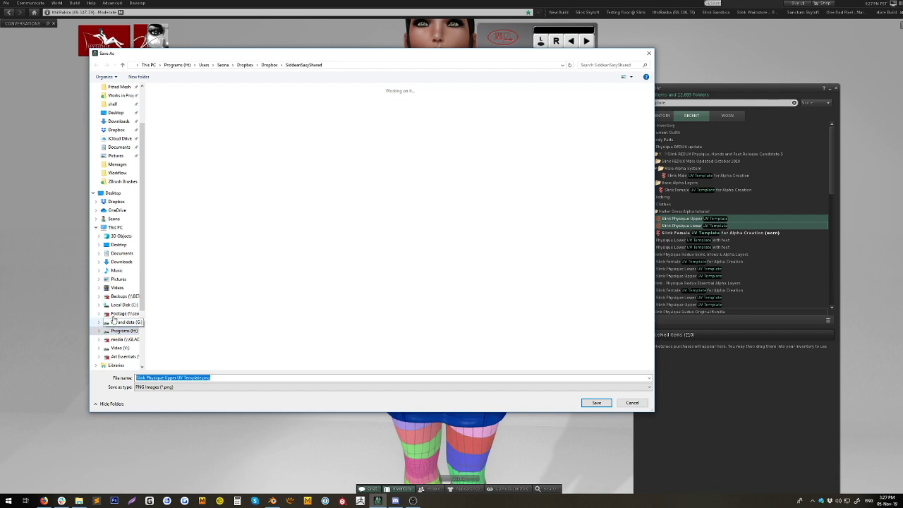
Step: Set the save location to the Alpha Layer TUTORIAL Gimp folder under Slink Assets, Living Projects, Physique, NoAlphaCuts, Alpha Layer Tutorial
scroll(124, 130, up, 2)
click(120, 98)
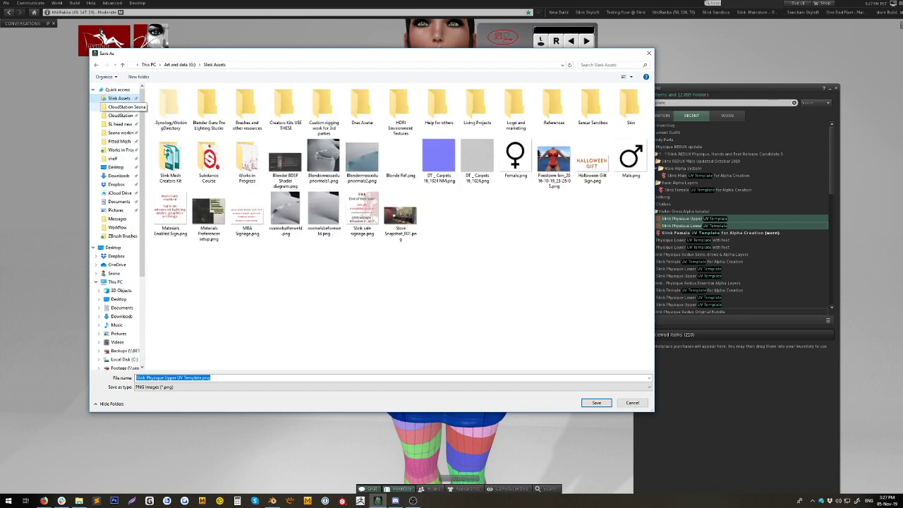
double_click(477, 106)
double_click(209, 106)
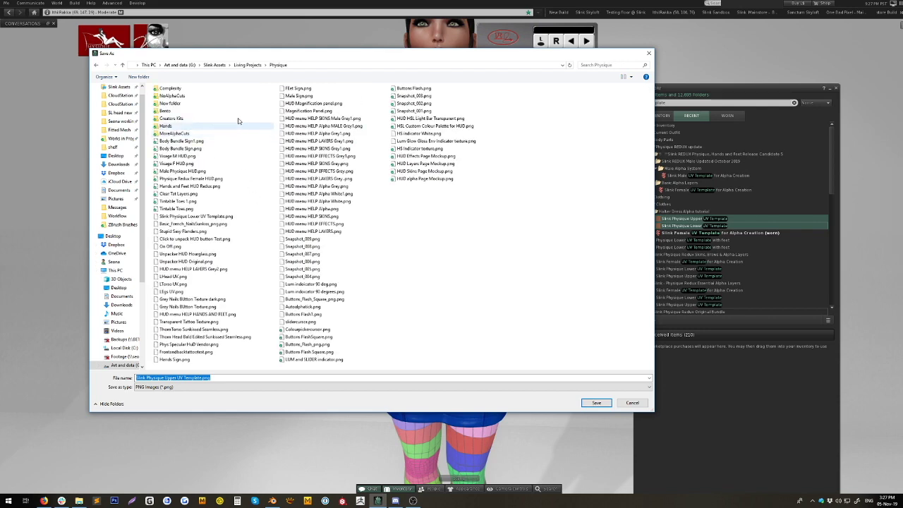
double_click(169, 96)
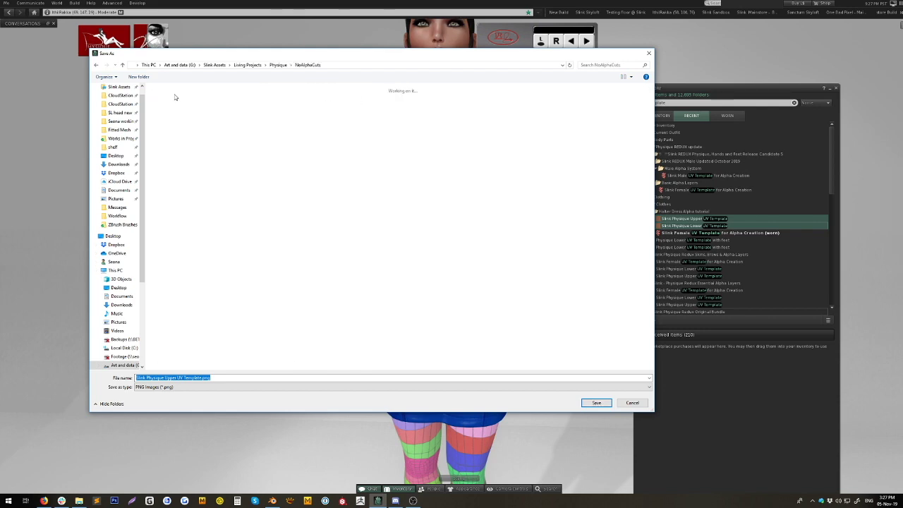
double_click(180, 141)
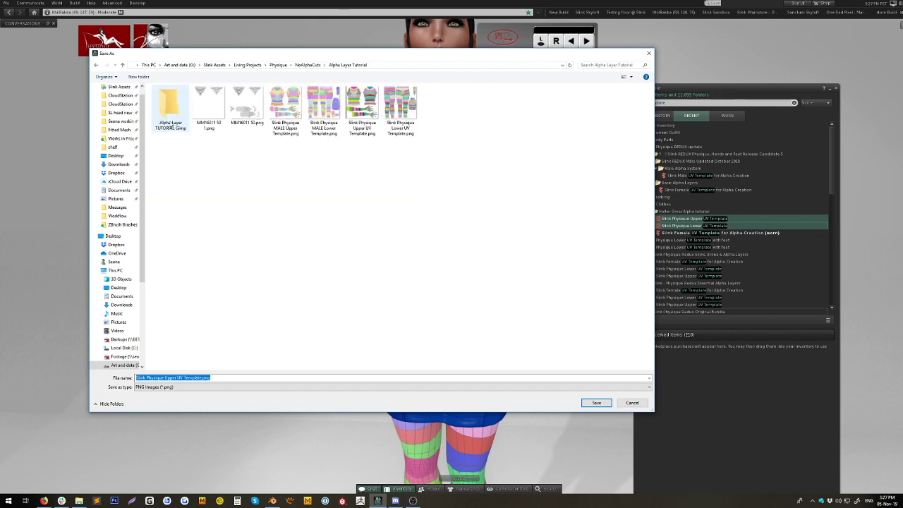
double_click(183, 127)
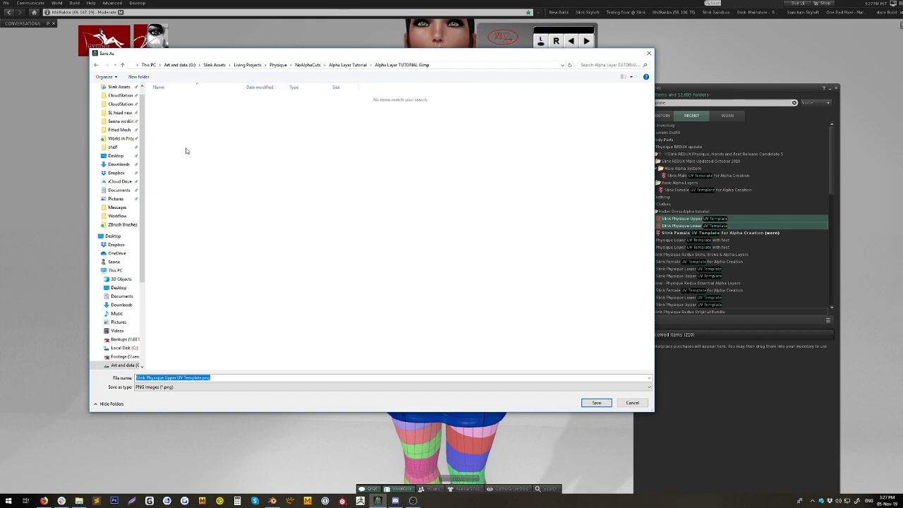
Step: Choose Targa Images as the save format, check the existing Lower and Upper UV Template files, and cancel both saves
click(224, 388)
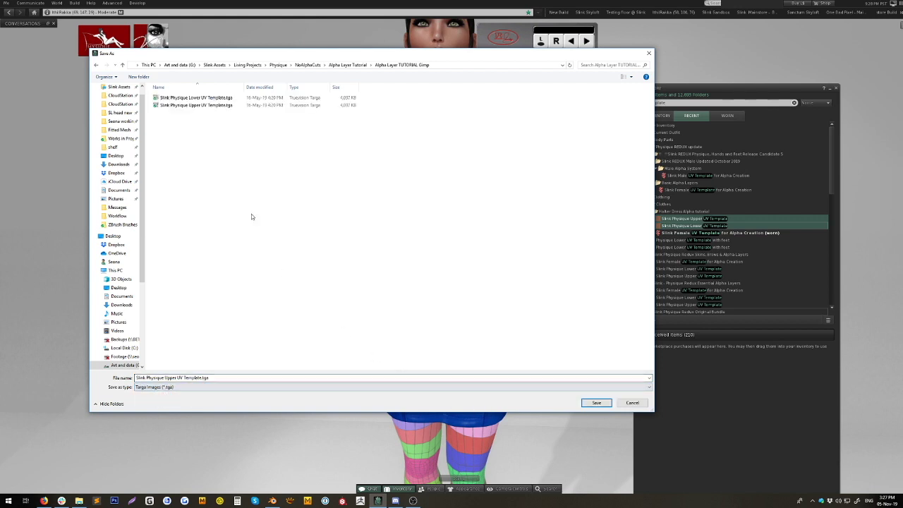
click(194, 98)
click(194, 105)
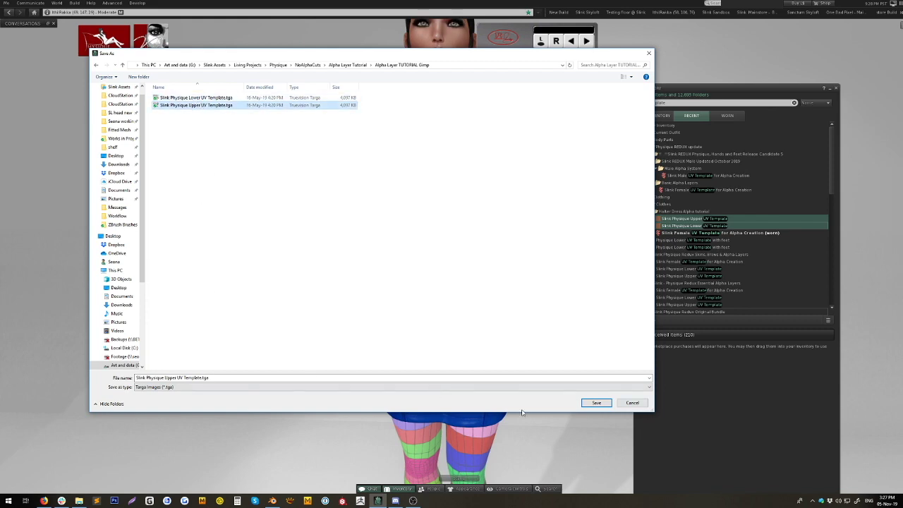
click(632, 403)
click(633, 403)
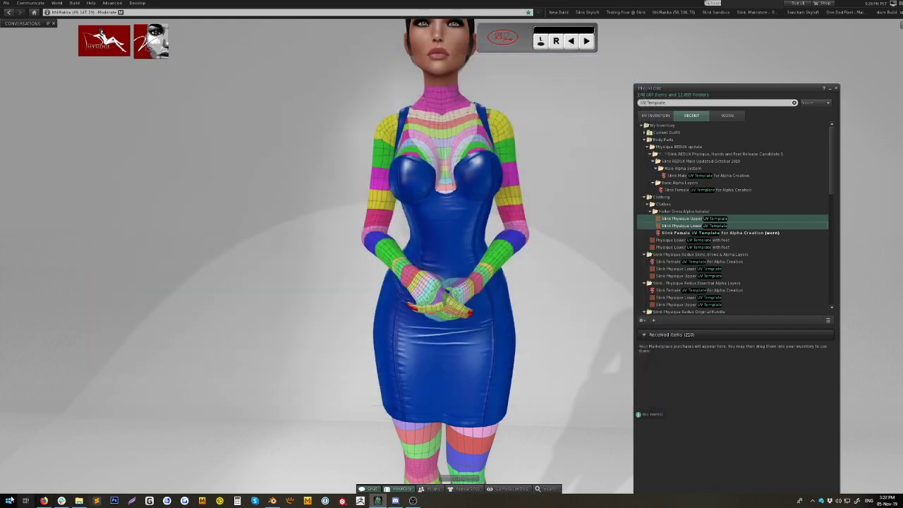
Step: Switch to Firefox and download the GIMP 2.10.14 Windows installer directly from gimp.org
click(43, 501)
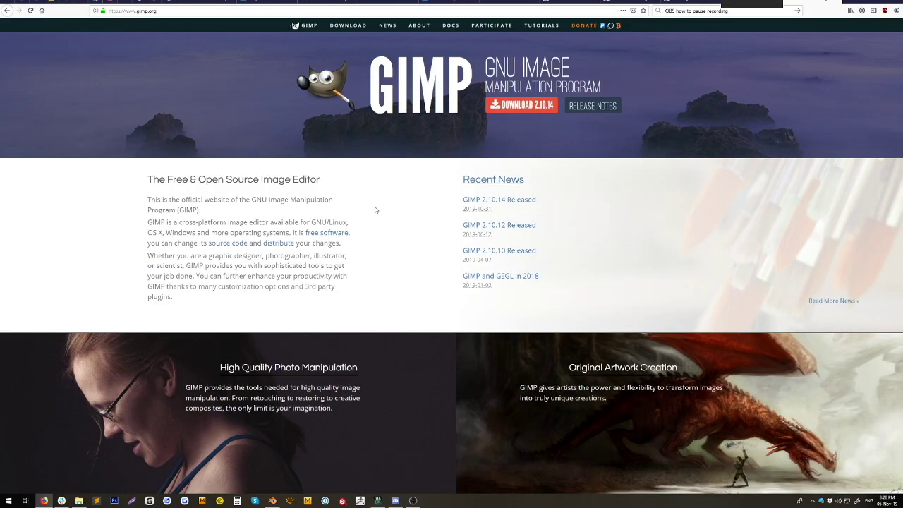
click(156, 11)
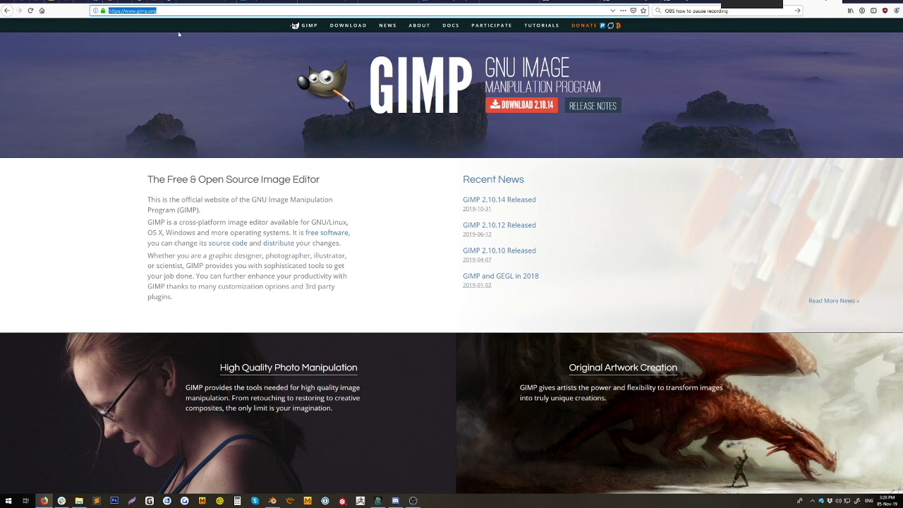
click(163, 11)
click(510, 111)
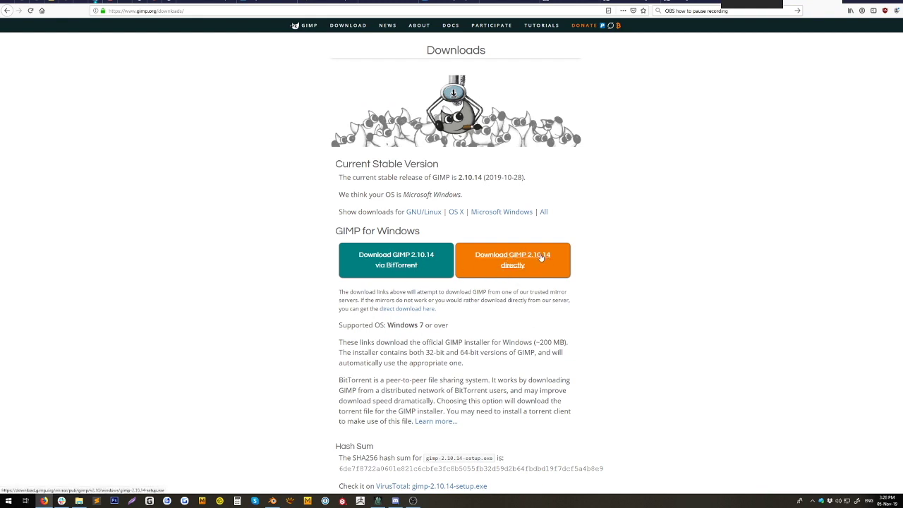
click(542, 258)
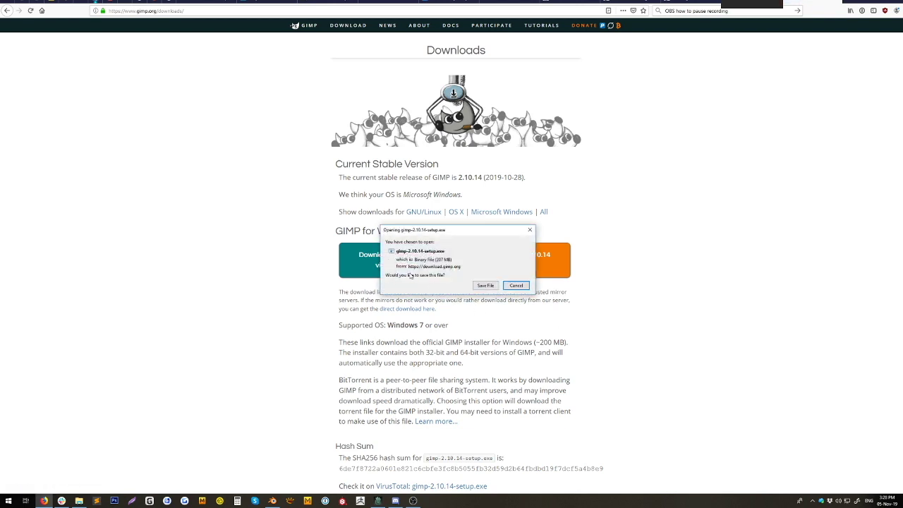
click(485, 285)
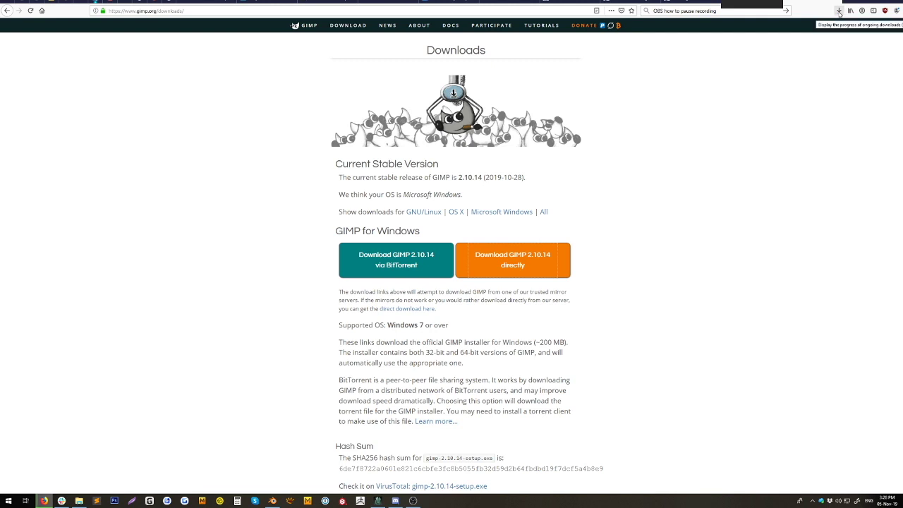
scroll(631, 297, down, 1)
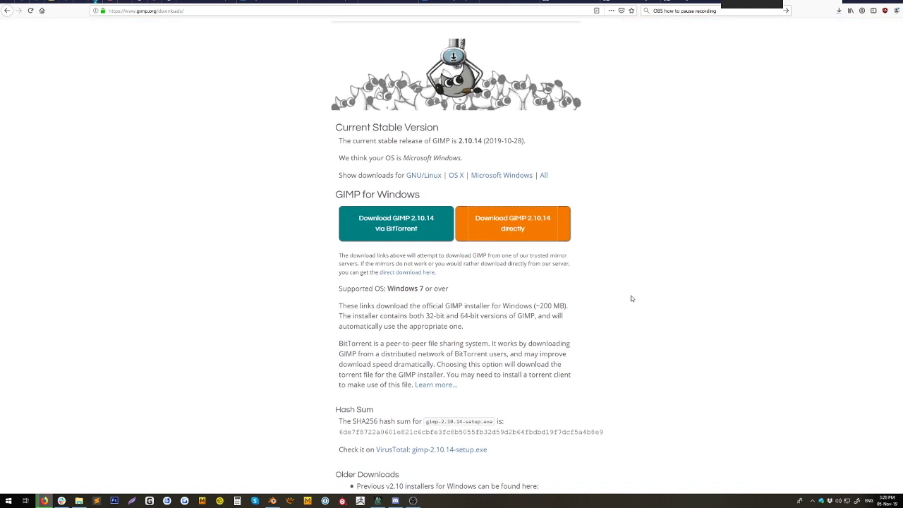
scroll(643, 282, up, 1)
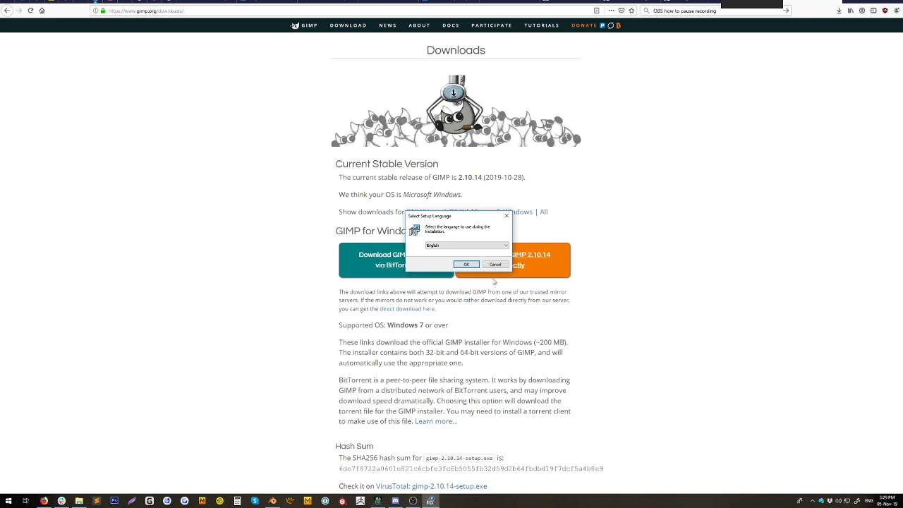
Step: Install GIMP with English as the setup language and finish the setup
click(465, 266)
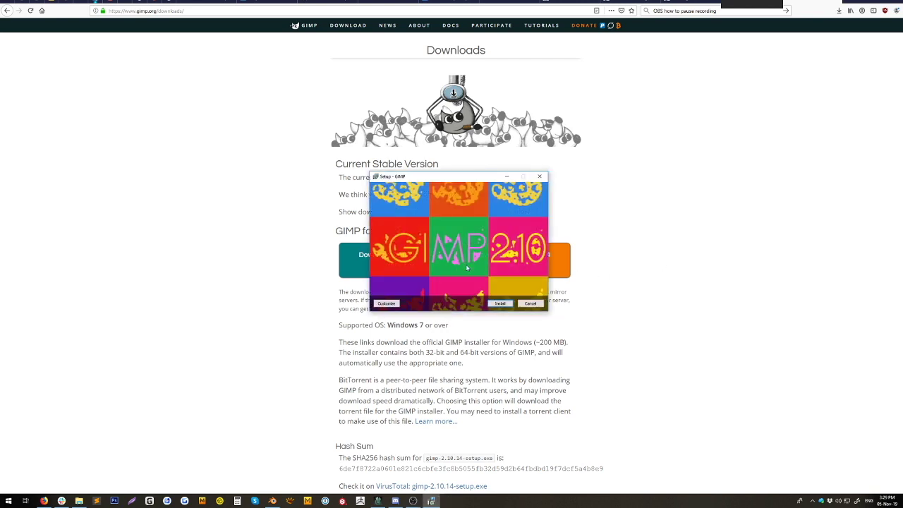
click(501, 304)
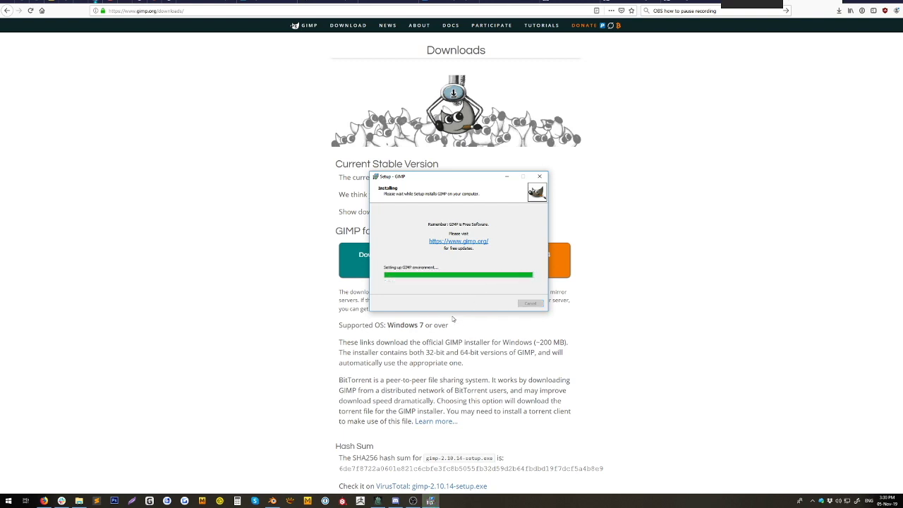
click(500, 304)
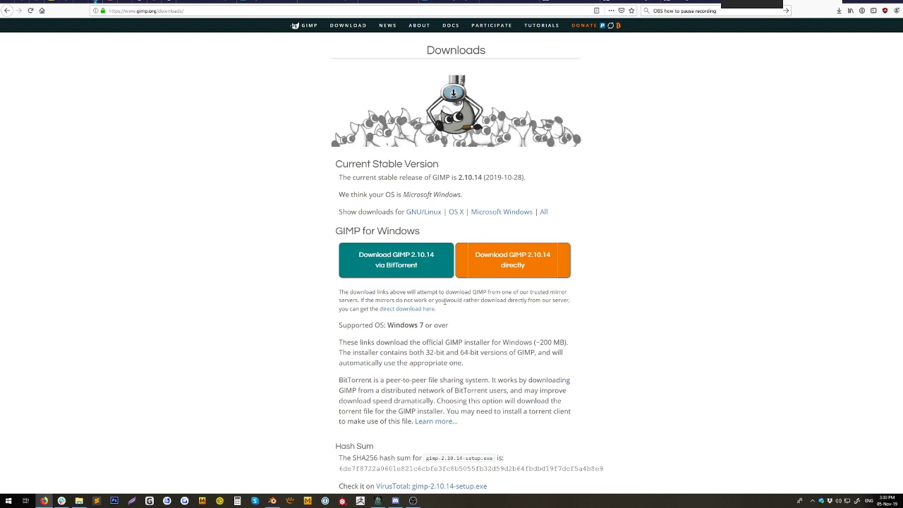
Step: Find GIMP 2.10.14 among the installed programs and launch it
click(9, 501)
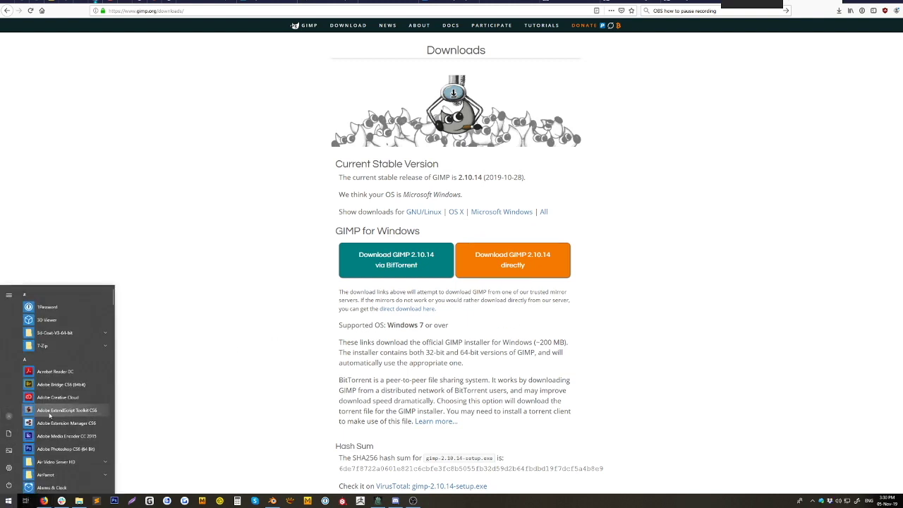
text(gip)
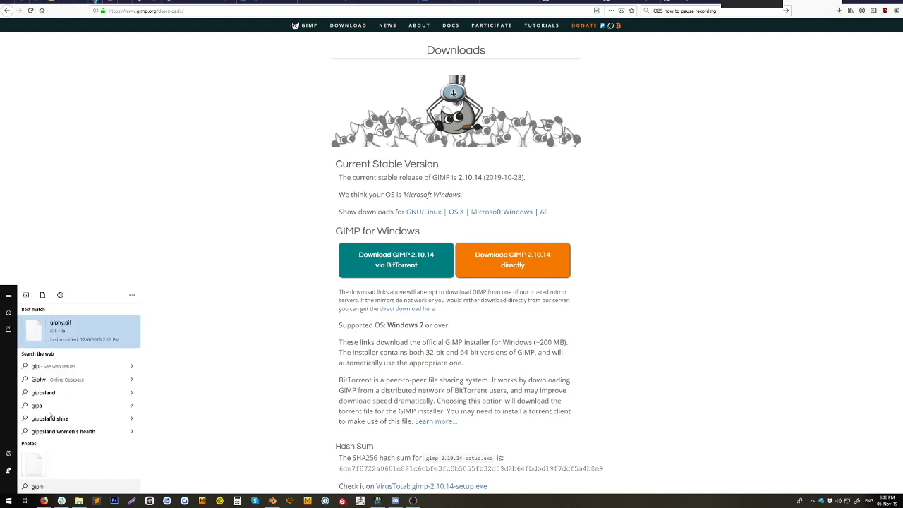
text(m)
key(BackSpace)
key(BackSpace)
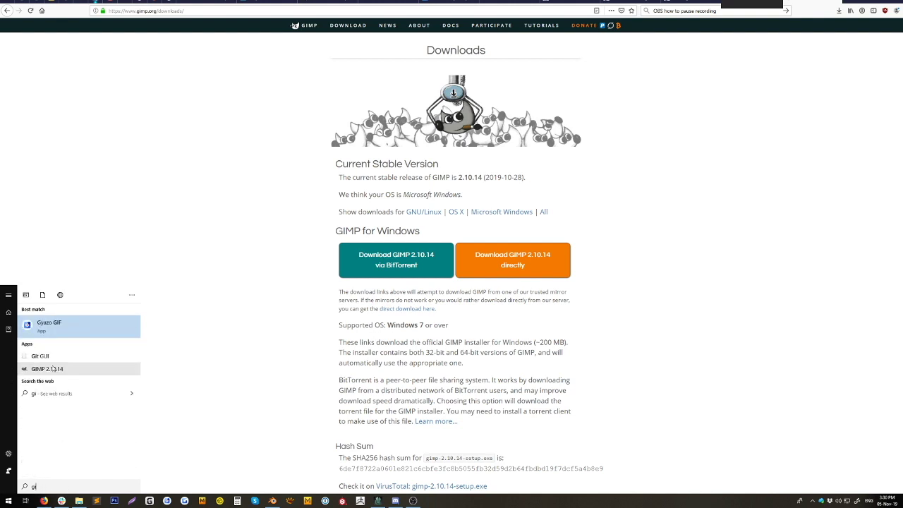
text(mp)
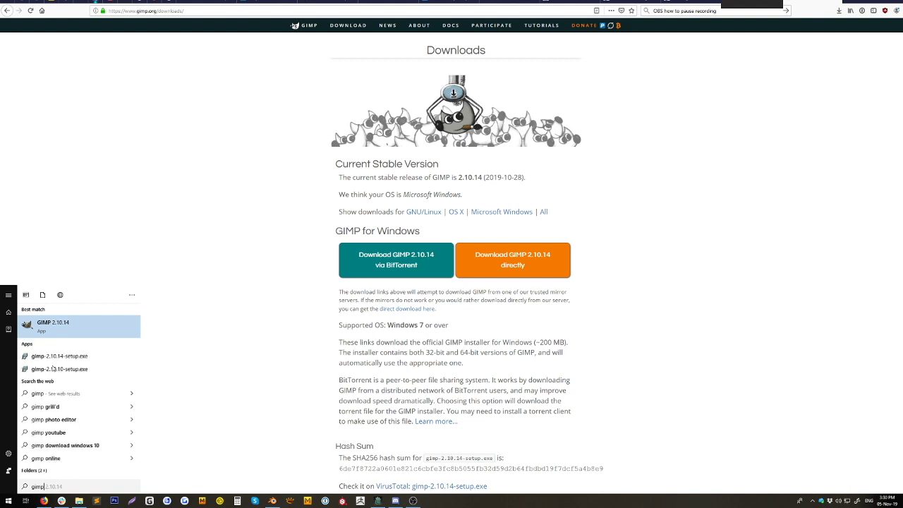
key(Return)
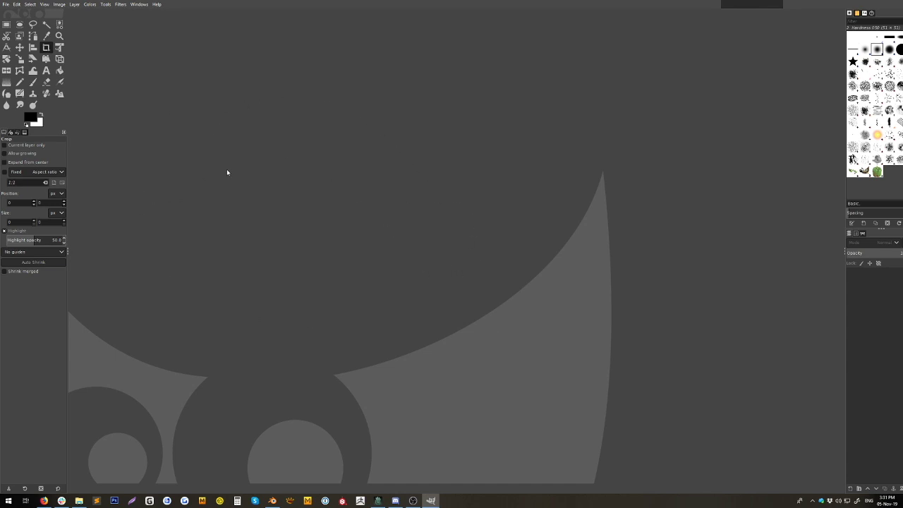
Step: In File Explorer, open the Alpha Layer TUTORIAL Gimp folder under Slink Assets, Living Projects, Physique, NoAlphaCuts, Alpha Layer Tutorial
click(79, 501)
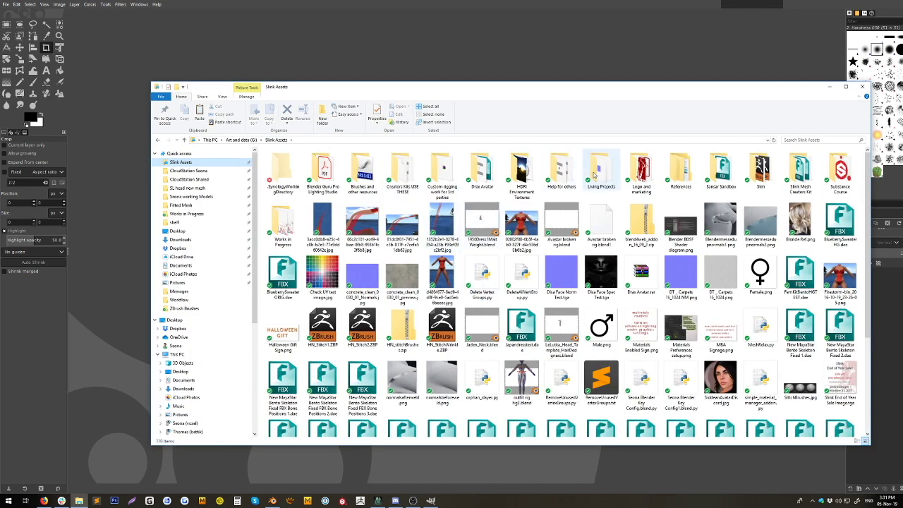
double_click(600, 172)
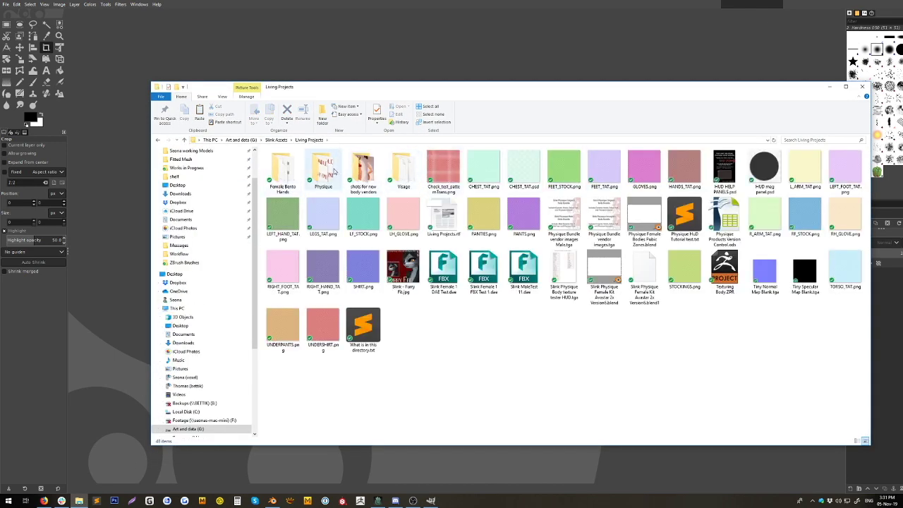
double_click(324, 169)
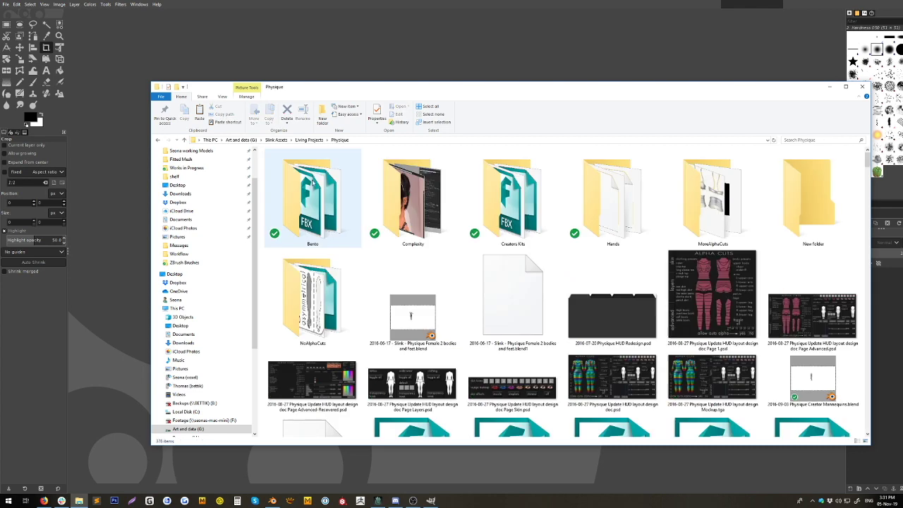
double_click(734, 219)
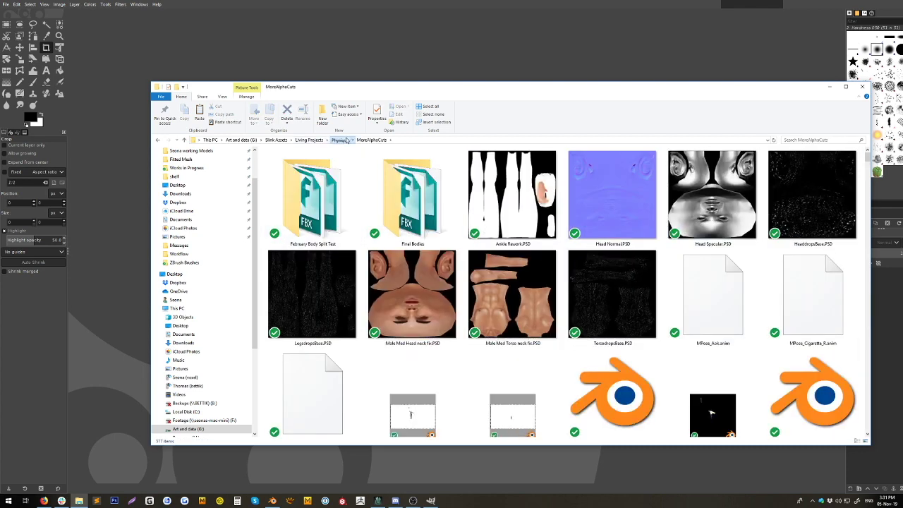
click(340, 140)
double_click(312, 249)
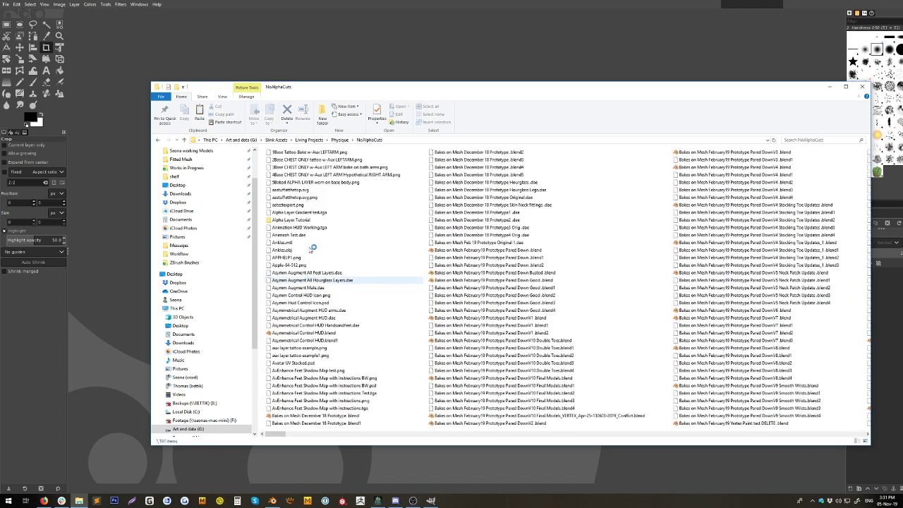
double_click(291, 219)
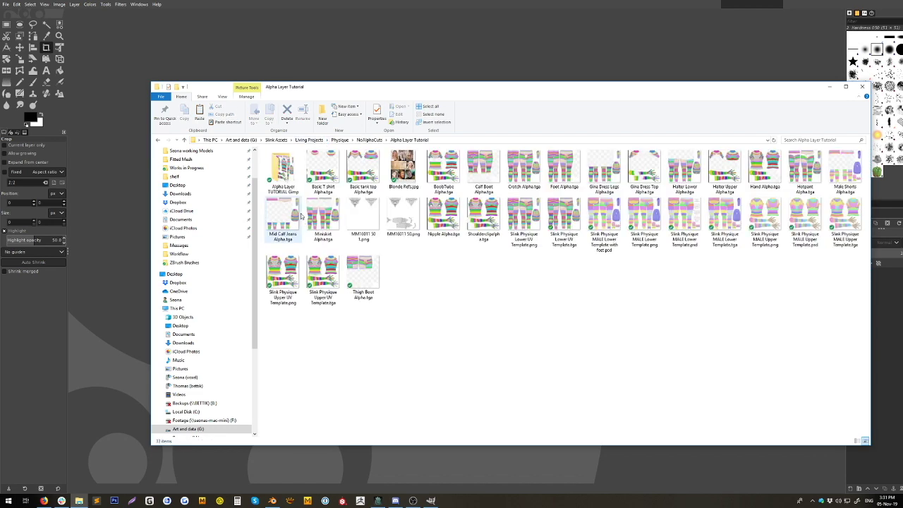
double_click(288, 177)
Step: Open the Slink Physique Lower and Upper UV Template Targa files together in GIMP as separate images
click(288, 176)
ctrl+click(334, 170)
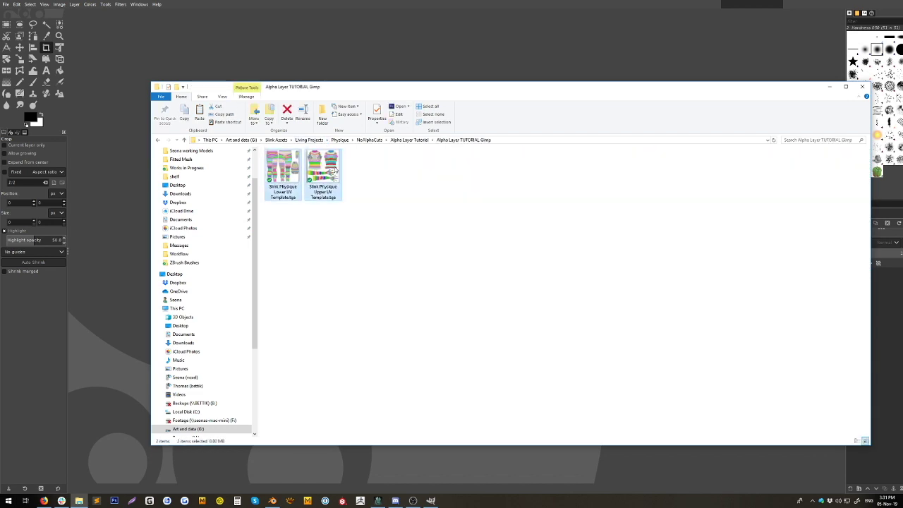
drag(365, 71, 372, 53)
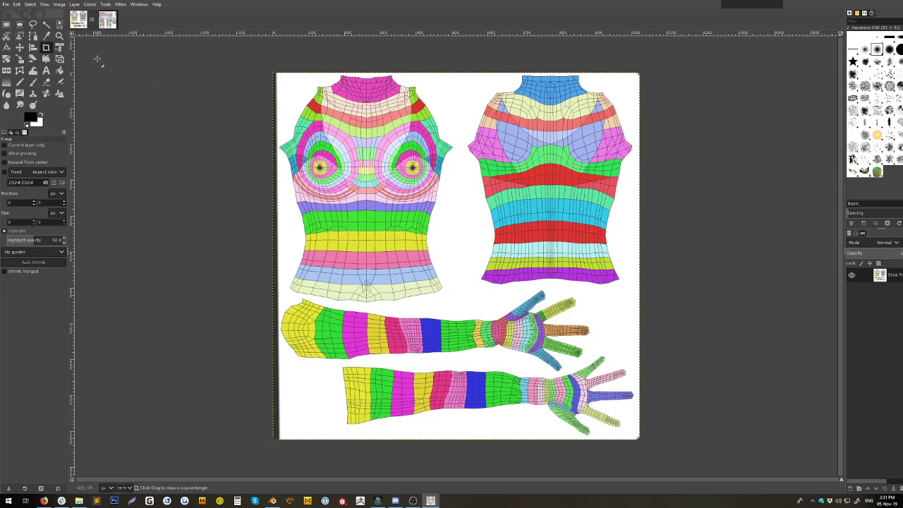
Step: Compare the open upper and lower body UV template images, ending on the upper body template
click(82, 22)
click(77, 21)
click(107, 22)
click(78, 22)
click(107, 21)
click(80, 23)
click(107, 21)
click(79, 24)
click(104, 24)
click(77, 24)
Step: Switch to the Second Life viewer and examine the UV colour bands on the avatar's legs below the dress hem
click(377, 501)
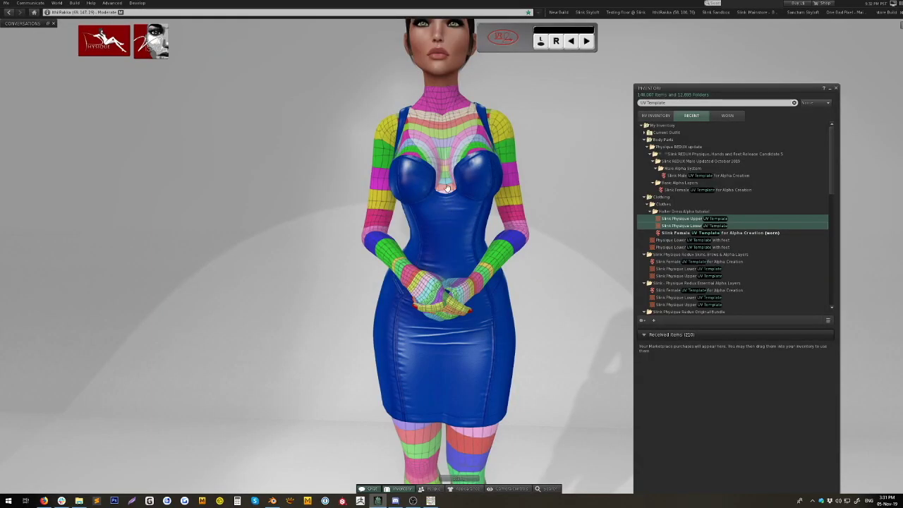
drag(437, 204, 438, 268)
drag(458, 370, 522, 370)
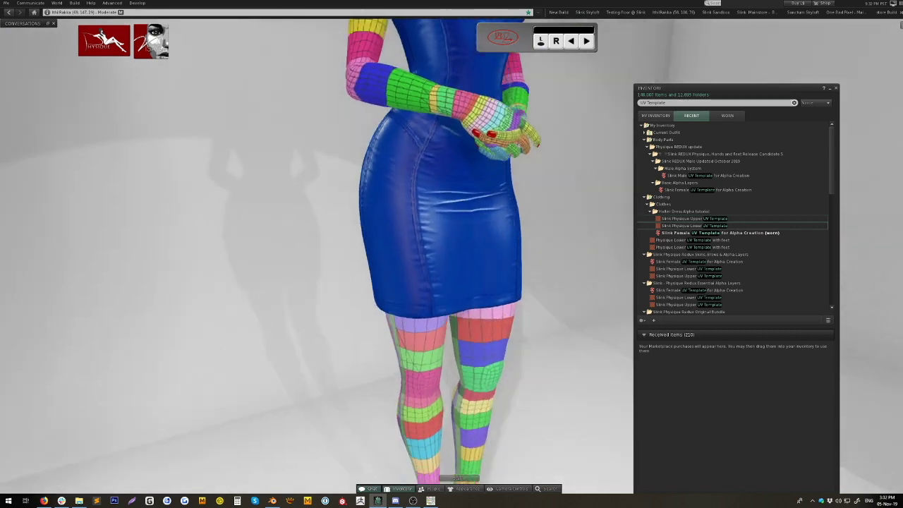
key(Escape)
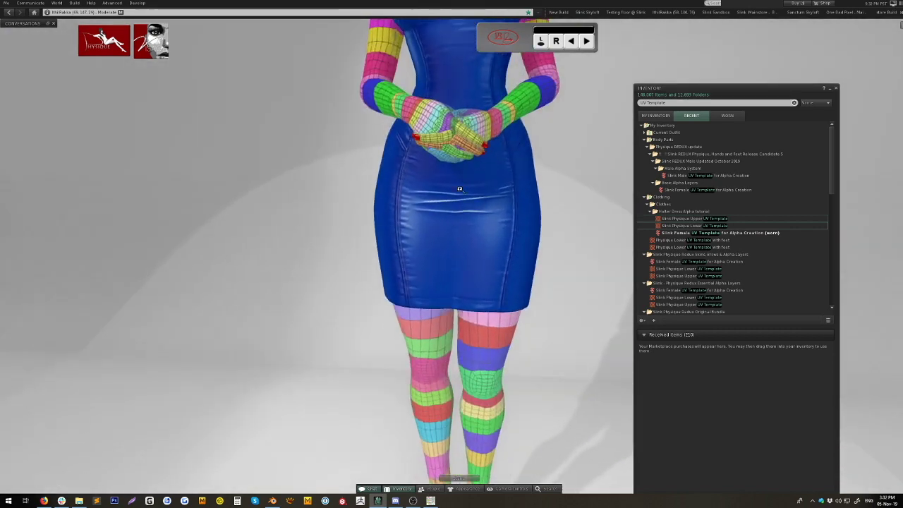
scroll(457, 251, up, 5)
key(Escape)
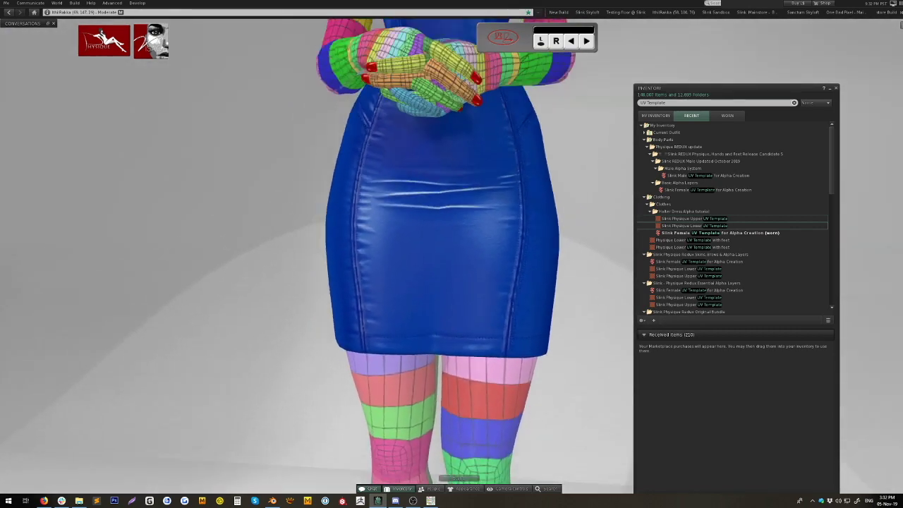
Step: Examine the dress hem and the UV colour bands on the avatar's thighs from several angles and distances
scroll(458, 249, up, 5)
drag(451, 221, 452, 169)
alt+click(389, 254)
drag(451, 254, 452, 233)
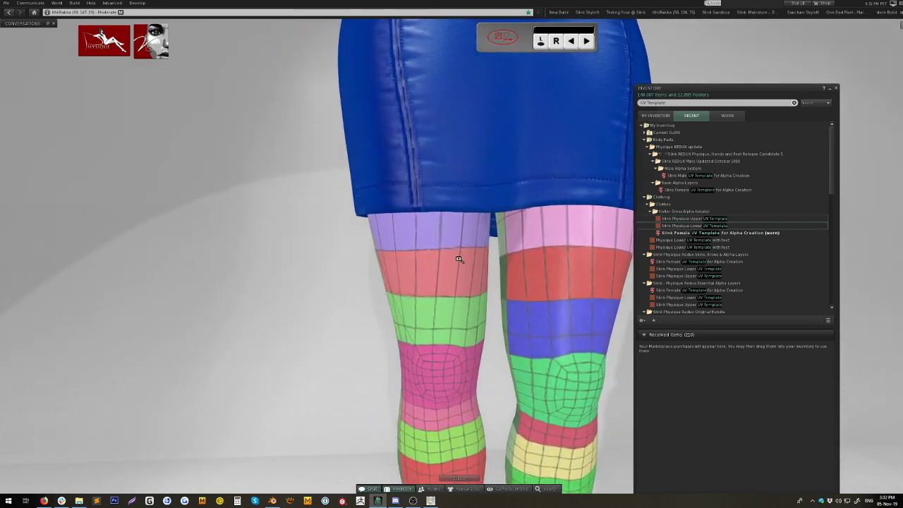
drag(562, 261, 562, 338)
drag(459, 327, 459, 255)
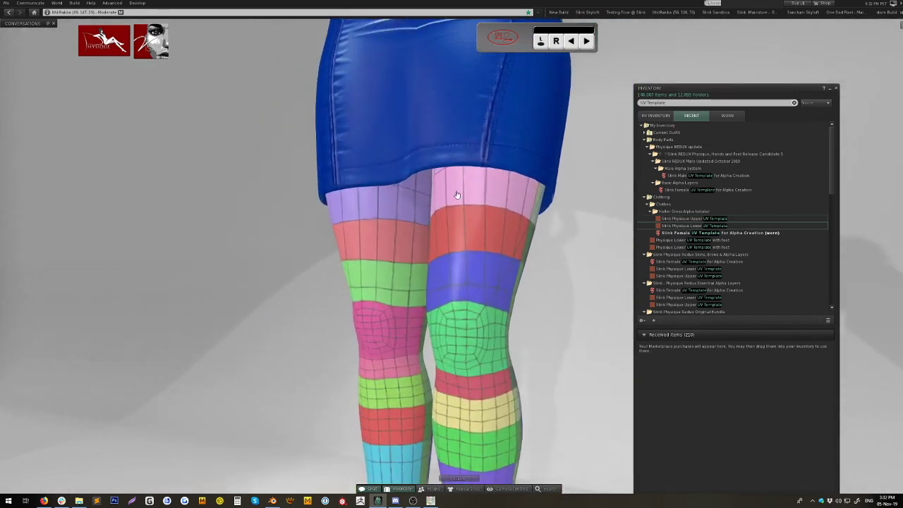
drag(457, 195, 505, 156)
drag(457, 237, 494, 238)
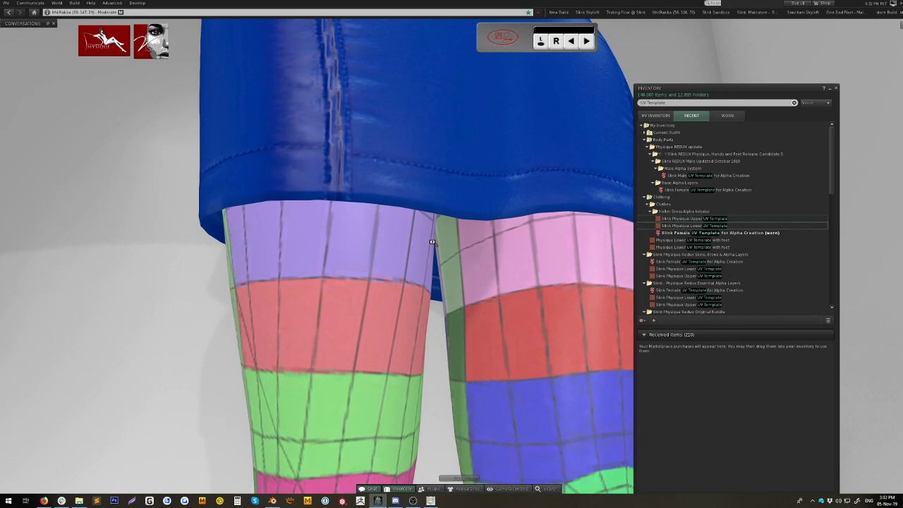
drag(433, 242, 528, 253)
drag(488, 380, 488, 451)
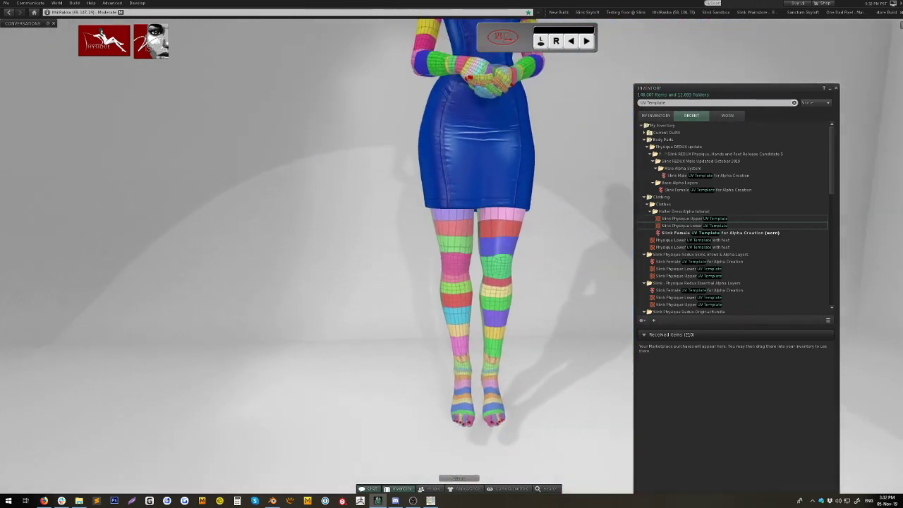
drag(461, 233, 461, 258)
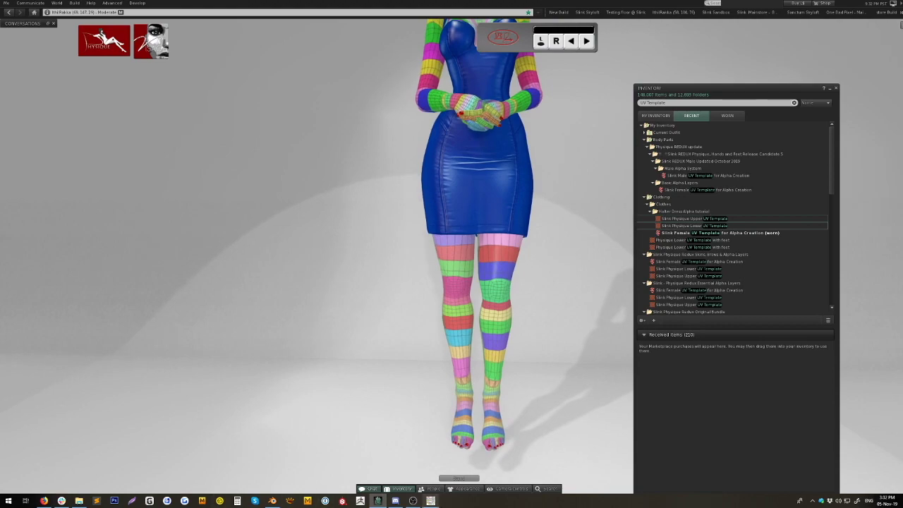
Step: Switch to GIMP and bring up the Slink Physique Lower UV Template image
click(431, 500)
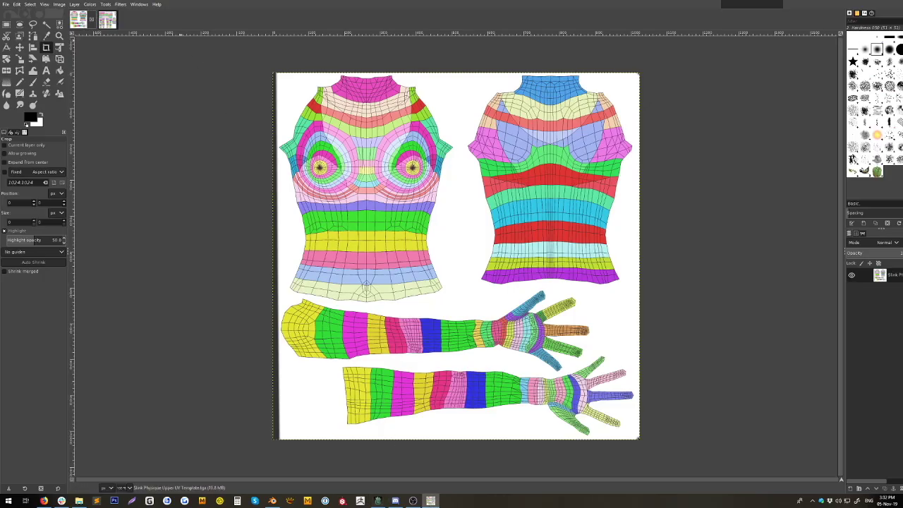
click(111, 19)
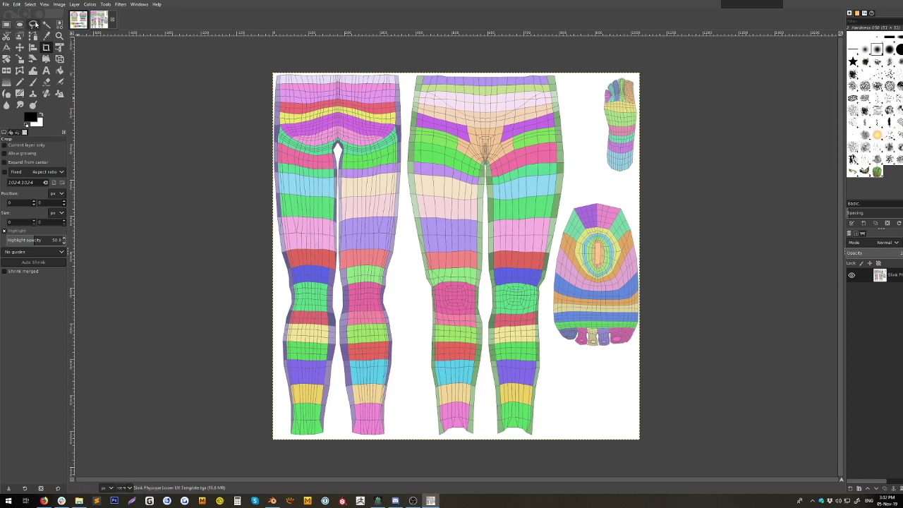
click(33, 23)
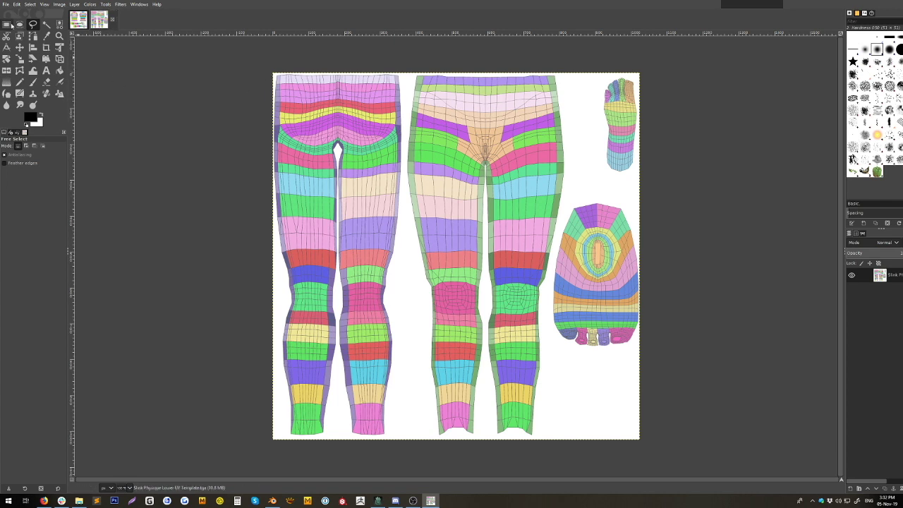
key(r)
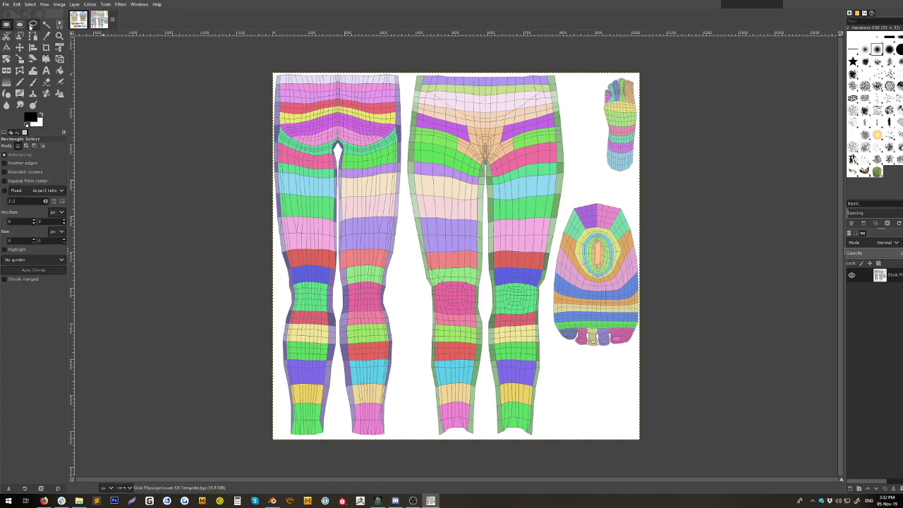
click(33, 25)
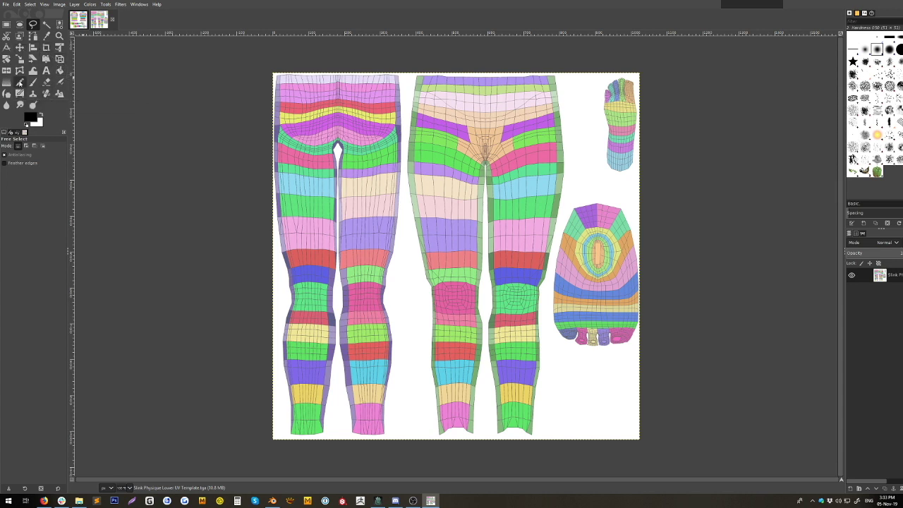
Step: Erase part of the hip area on the first pair of legs, and undo the trial eraser band across the thighs
click(46, 83)
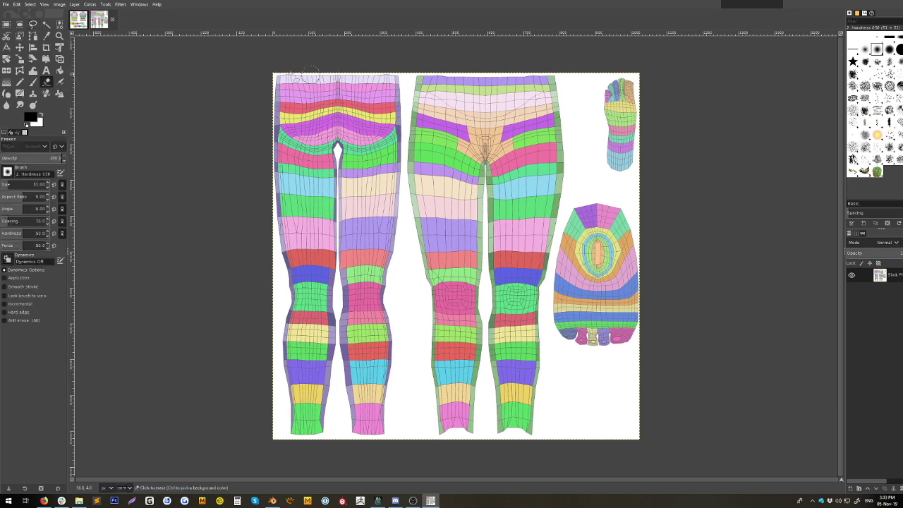
mouse_move(267, 76)
mouse_down()
mouse_move(367, 69)
mouse_move(300, 95)
mouse_move(383, 93)
mouse_move(271, 90)
mouse_move(347, 97)
mouse_up()
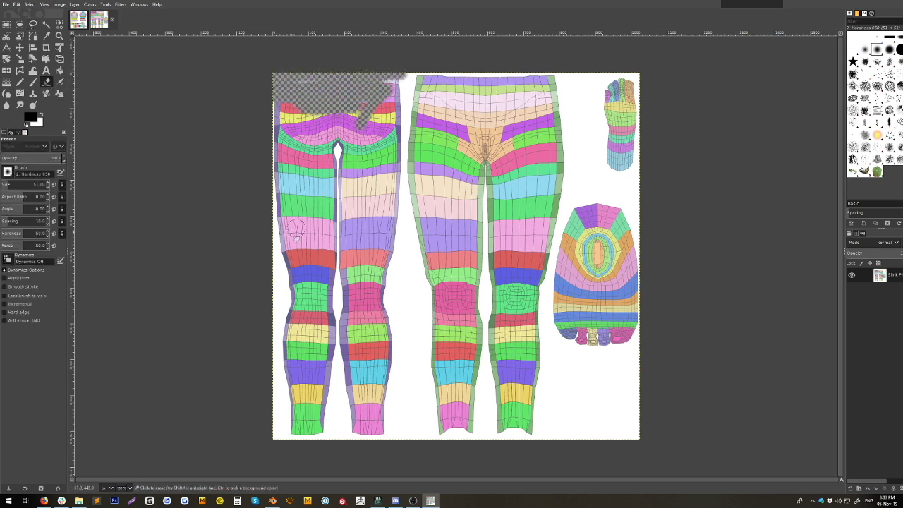
mouse_move(260, 227)
mouse_down()
mouse_move(538, 214)
mouse_move(555, 221)
mouse_move(316, 224)
mouse_move(265, 208)
mouse_up()
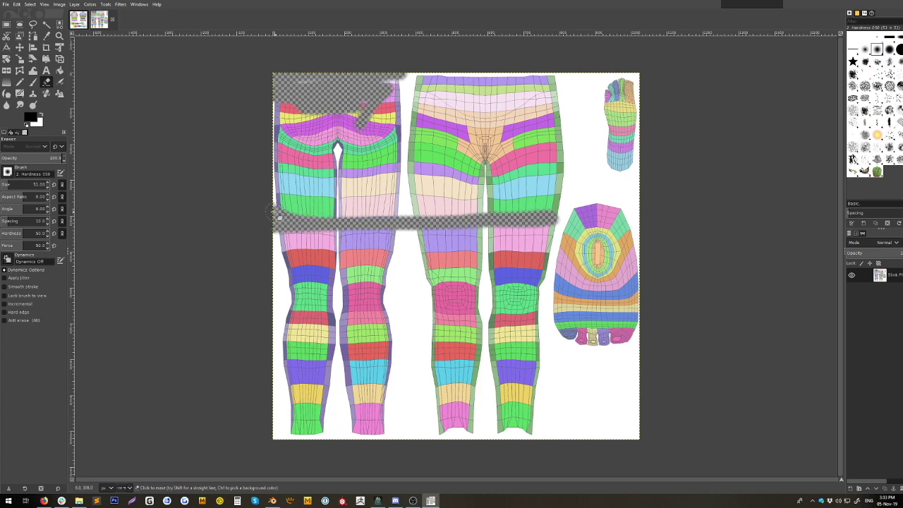
key(ctrl+z)
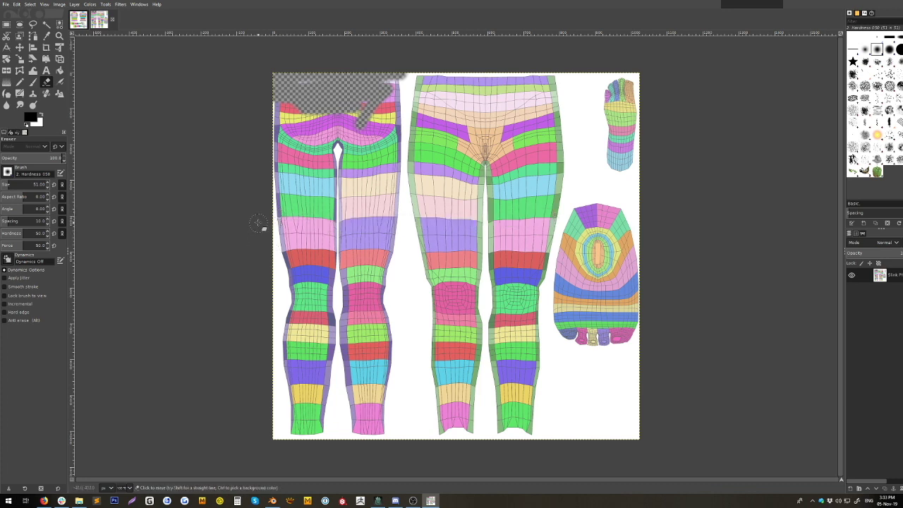
Step: Erase both pairs of legs from the waist down to the pink and lavender thigh bands, enlarging the eraser brush for the remaining areas
mouse_move(257, 214)
mouse_down()
mouse_move(331, 206)
mouse_move(276, 213)
mouse_move(347, 215)
mouse_move(292, 223)
mouse_move(554, 214)
mouse_move(548, 73)
mouse_move(558, 82)
mouse_move(558, 191)
mouse_move(560, 142)
mouse_move(563, 162)
mouse_move(546, 205)
mouse_move(554, 206)
mouse_move(527, 215)
mouse_move(275, 207)
mouse_move(269, 169)
mouse_up()
mouse_move(296, 98)
mouse_down()
mouse_move(413, 71)
mouse_move(541, 79)
mouse_move(558, 178)
mouse_move(541, 207)
mouse_move(381, 209)
mouse_move(270, 196)
mouse_move(543, 193)
mouse_move(497, 204)
mouse_move(359, 205)
mouse_move(280, 187)
mouse_move(268, 148)
mouse_move(284, 96)
mouse_move(381, 70)
mouse_move(480, 66)
mouse_move(533, 89)
mouse_move(549, 149)
mouse_move(542, 182)
mouse_move(531, 83)
mouse_move(533, 183)
mouse_move(505, 71)
mouse_move(522, 189)
mouse_move(518, 69)
mouse_move(532, 164)
mouse_move(511, 185)
mouse_move(326, 186)
mouse_up()
right_click(405, 146)
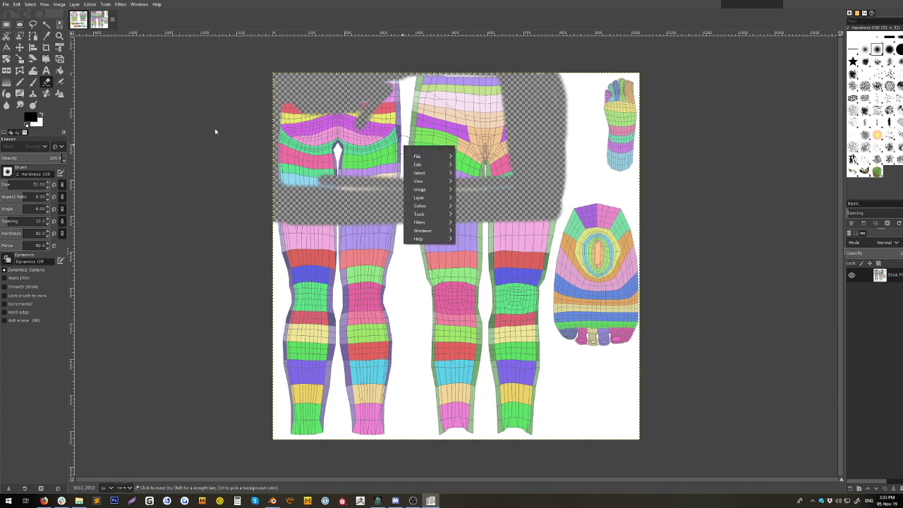
click(9, 186)
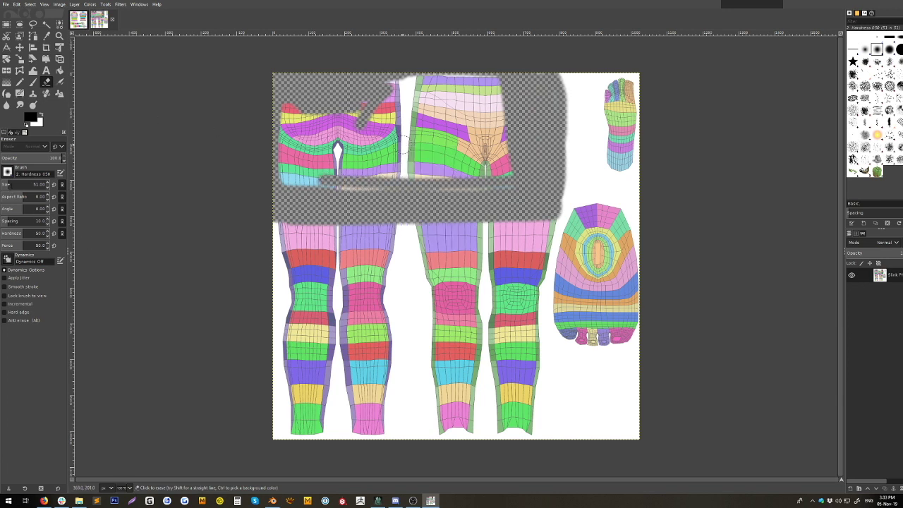
drag(12, 185, 18, 185)
mouse_move(363, 138)
mouse_down()
mouse_move(315, 163)
mouse_move(280, 117)
mouse_move(284, 189)
mouse_move(518, 182)
mouse_move(416, 148)
mouse_move(387, 96)
mouse_move(360, 91)
mouse_move(466, 90)
mouse_move(493, 102)
mouse_move(503, 167)
mouse_move(363, 167)
mouse_move(492, 145)
mouse_move(499, 120)
mouse_move(455, 112)
mouse_move(314, 132)
mouse_move(256, 127)
mouse_move(408, 139)
mouse_move(390, 172)
mouse_move(308, 203)
mouse_up()
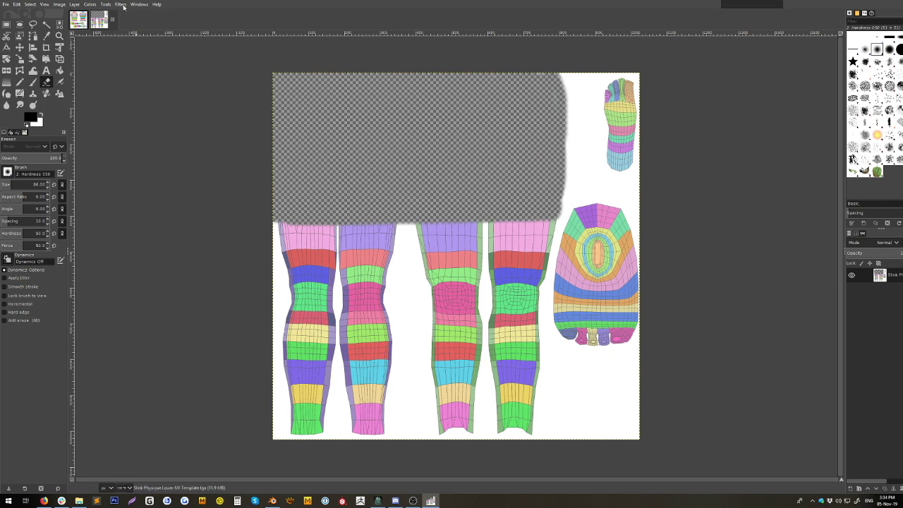
Step: Check the dress hem against the leg bands in the Second Life viewer and return to GIMP
click(378, 501)
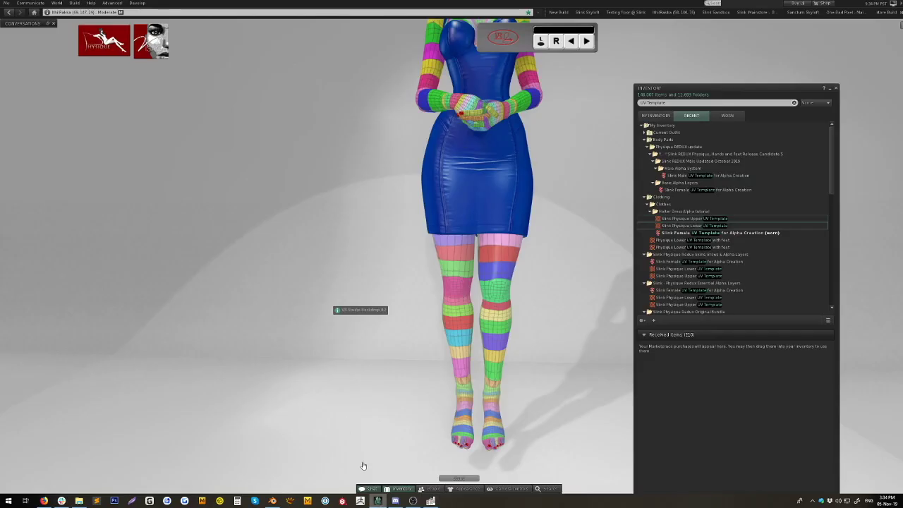
click(81, 51)
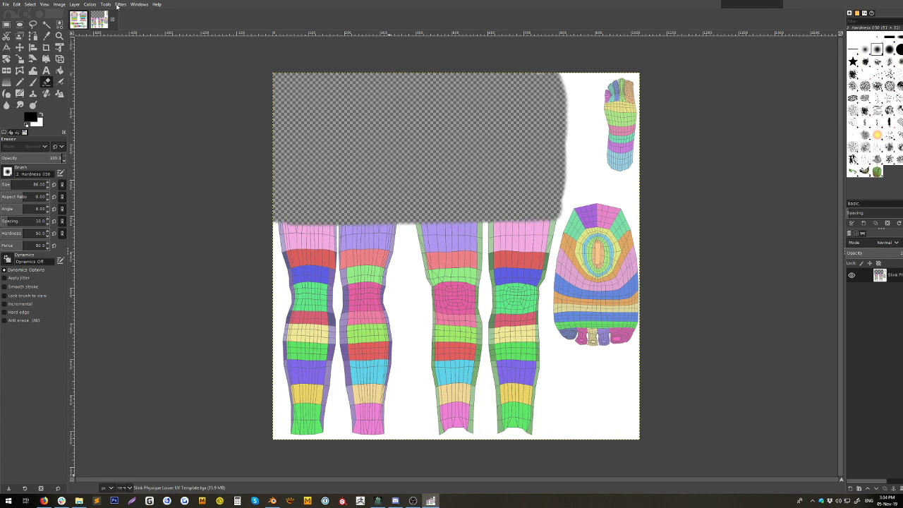
Step: Apply a Gaussian Blur with Size X and Size Y of 1.50 to the erased lower body template
click(120, 4)
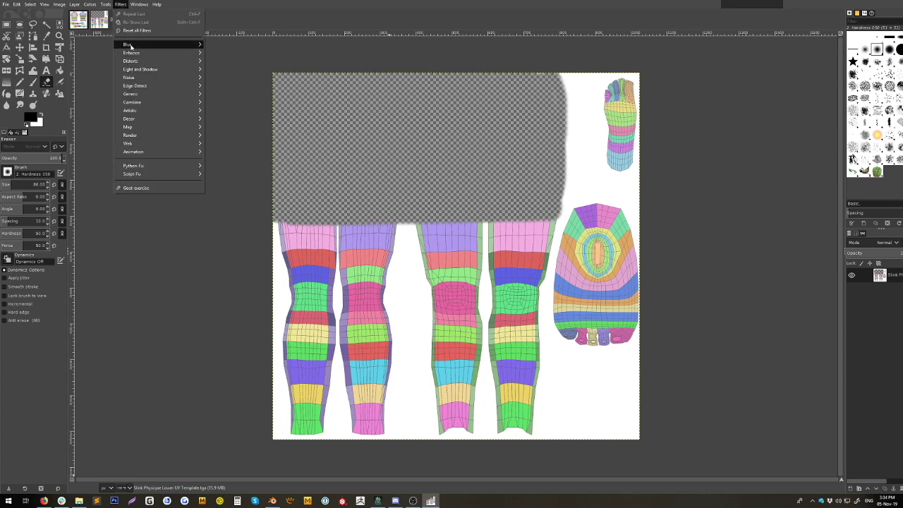
mouse_move(162, 44)
click(227, 44)
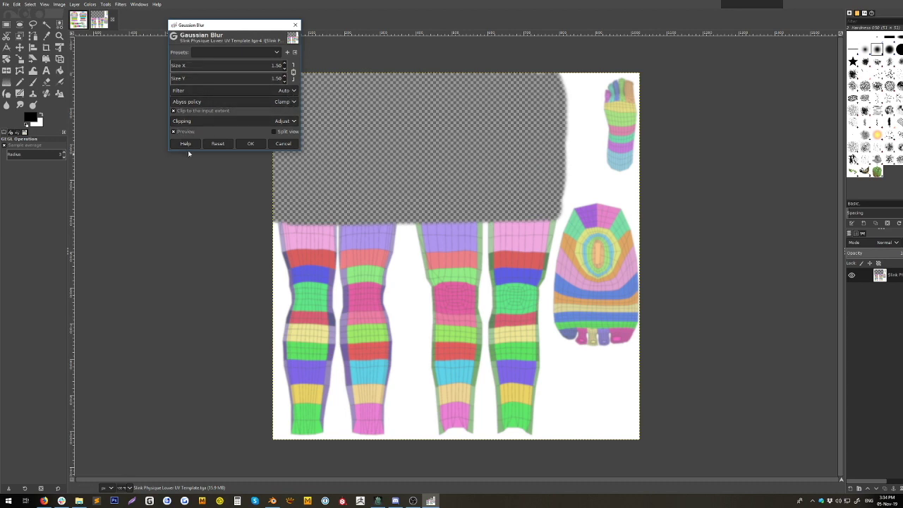
click(250, 144)
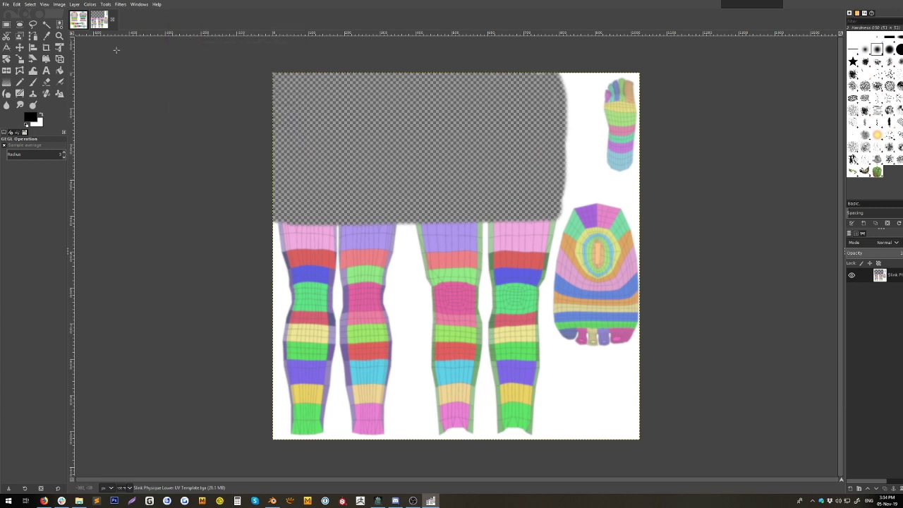
click(5, 5)
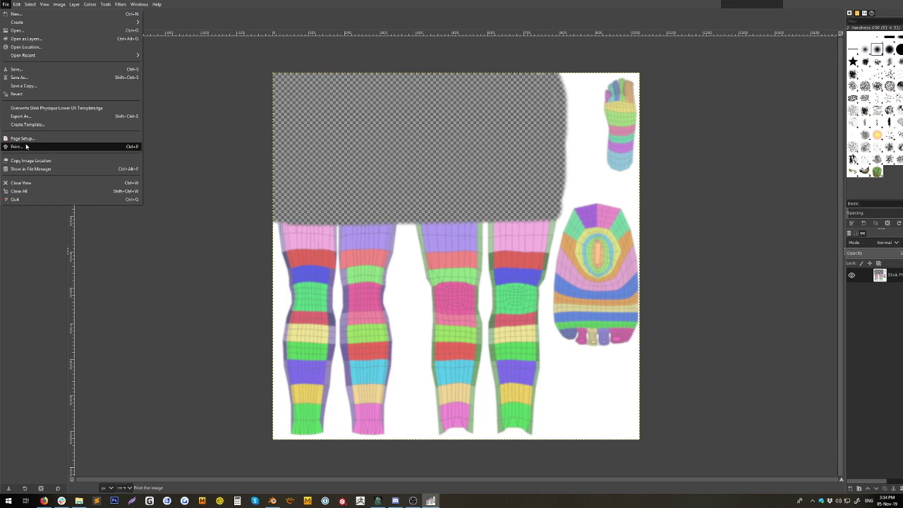
click(19, 78)
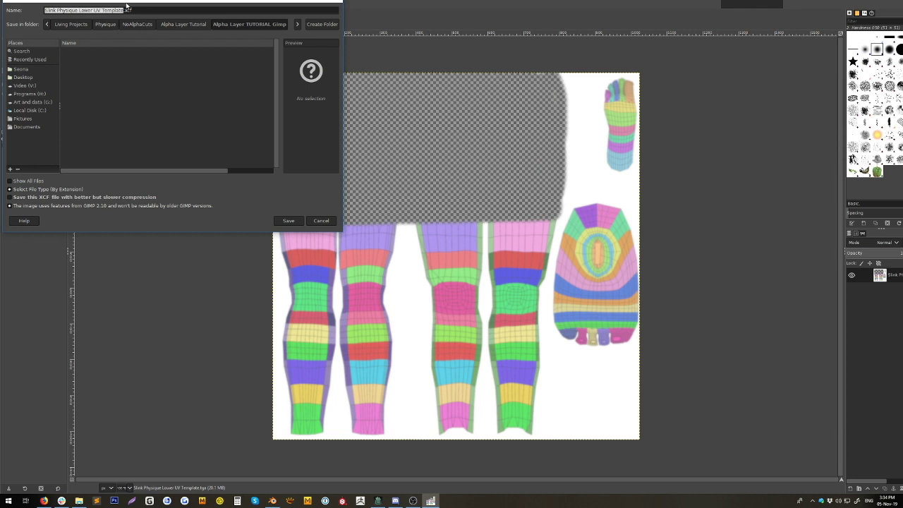
drag(127, 1, 242, 26)
click(295, 36)
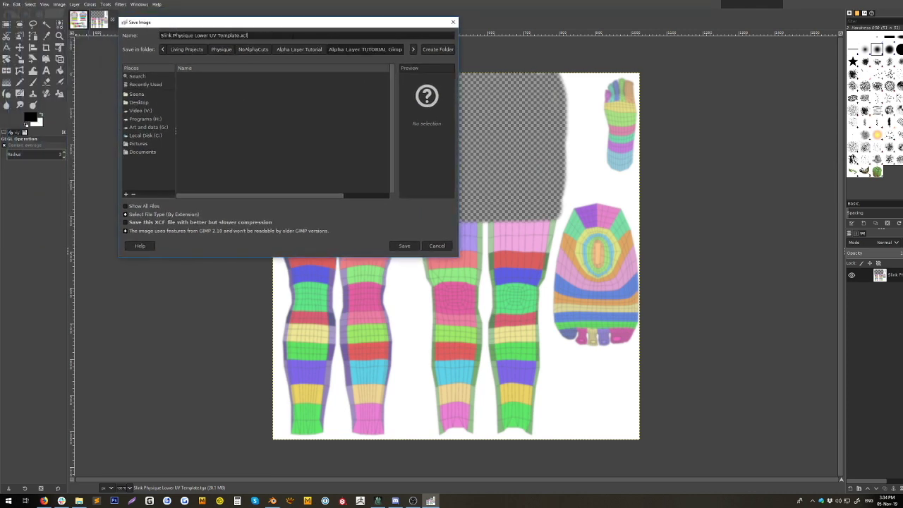
click(404, 246)
Step: Set up an export of the lower template to the Alpha Layer TUTORIAL Gimp folder, choosing PNG image as the file type
click(9, 5)
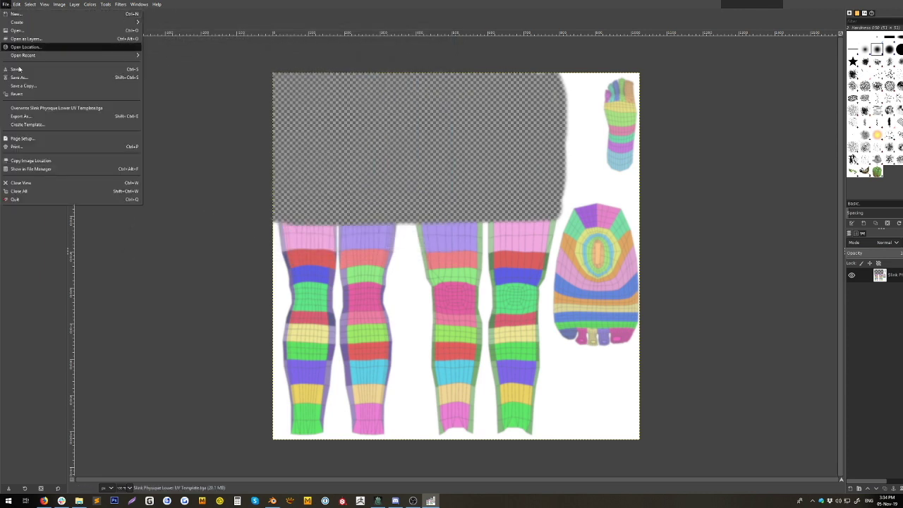
click(28, 123)
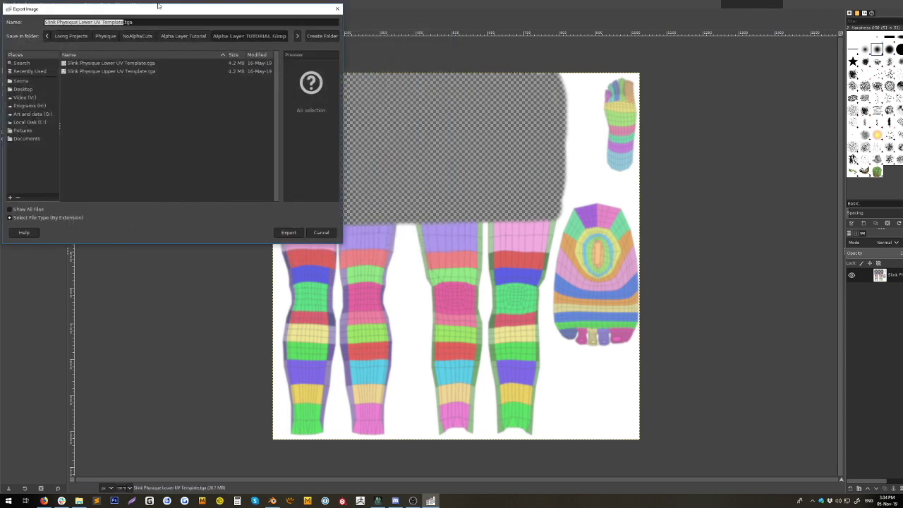
drag(158, 6, 354, 51)
click(205, 266)
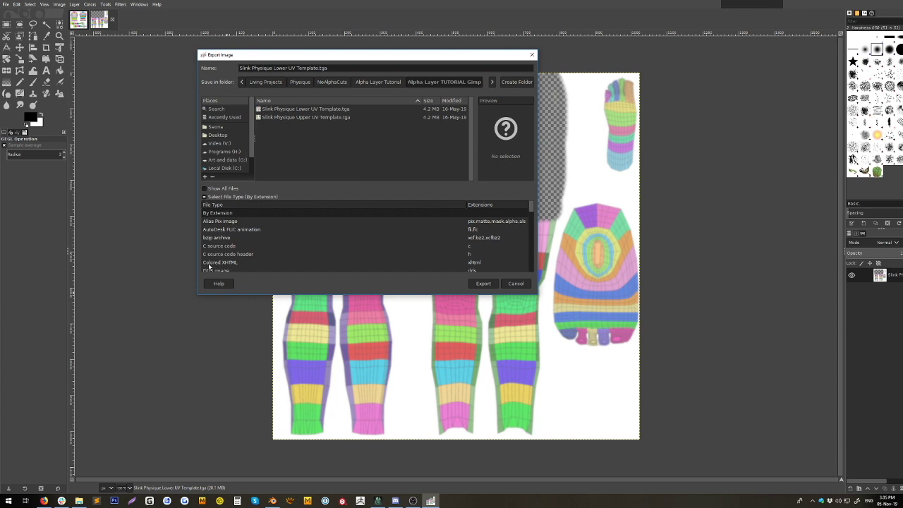
scroll(229, 238, down, 5)
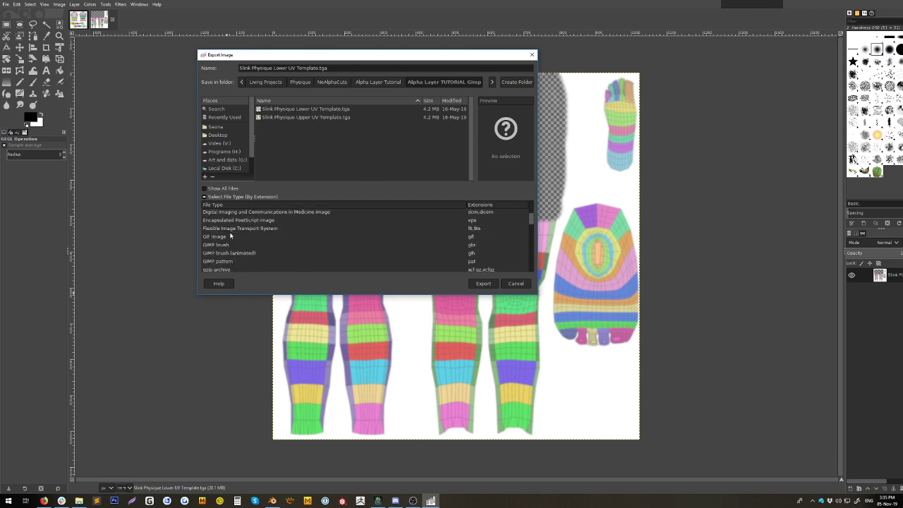
scroll(231, 238, down, 4)
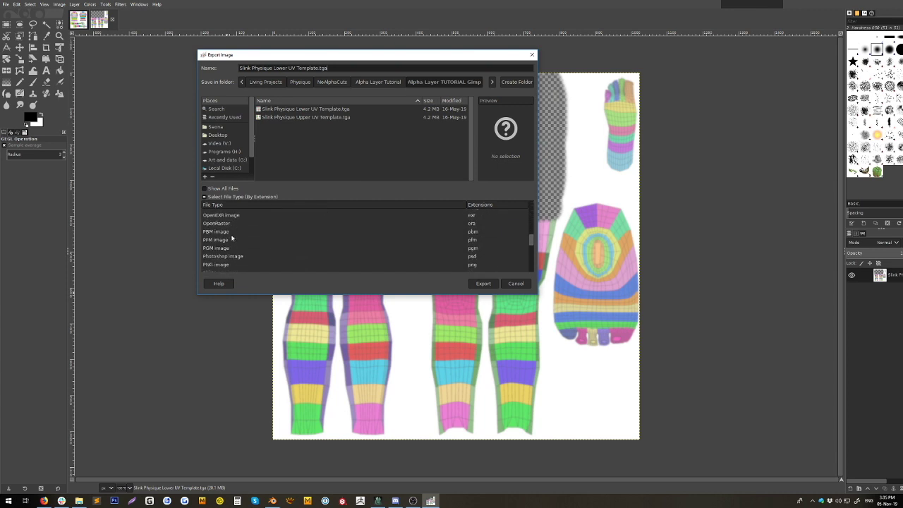
click(215, 255)
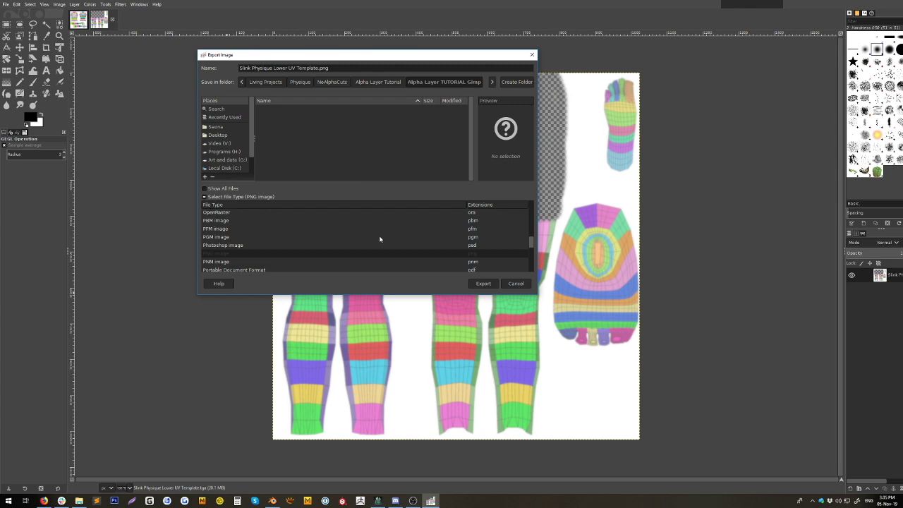
Step: Export Slink Physique Lower UV Template.png using the automatic pixelformat
click(484, 283)
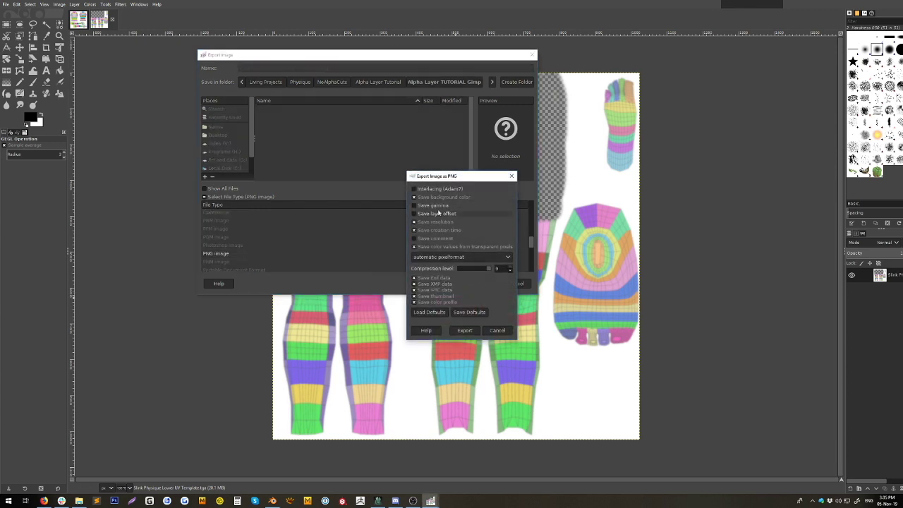
click(436, 197)
click(450, 257)
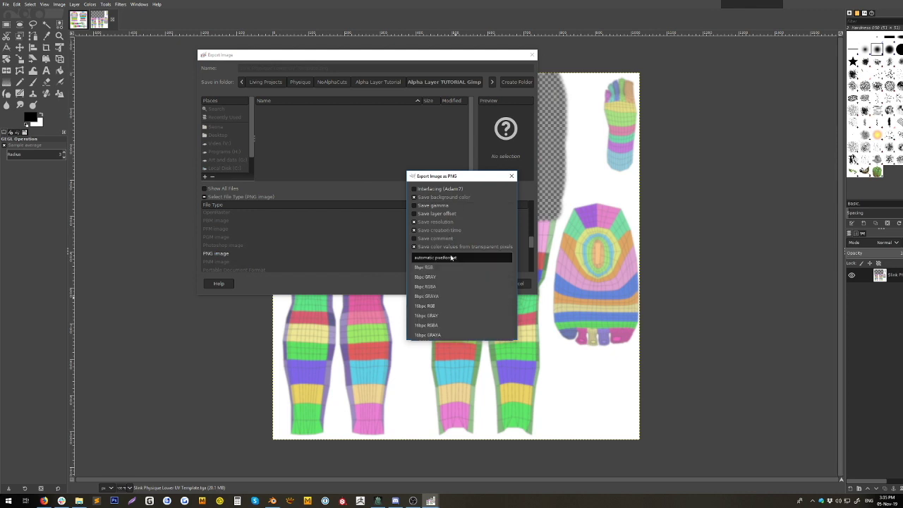
click(451, 257)
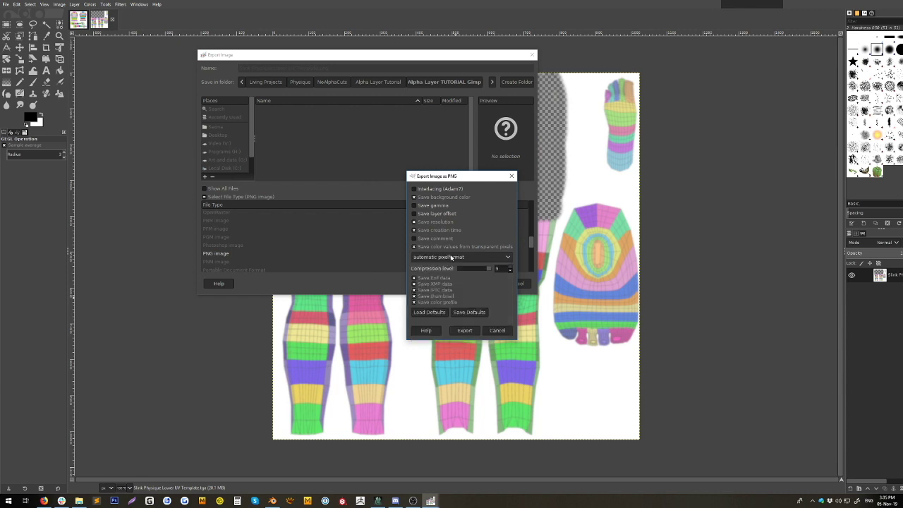
click(469, 331)
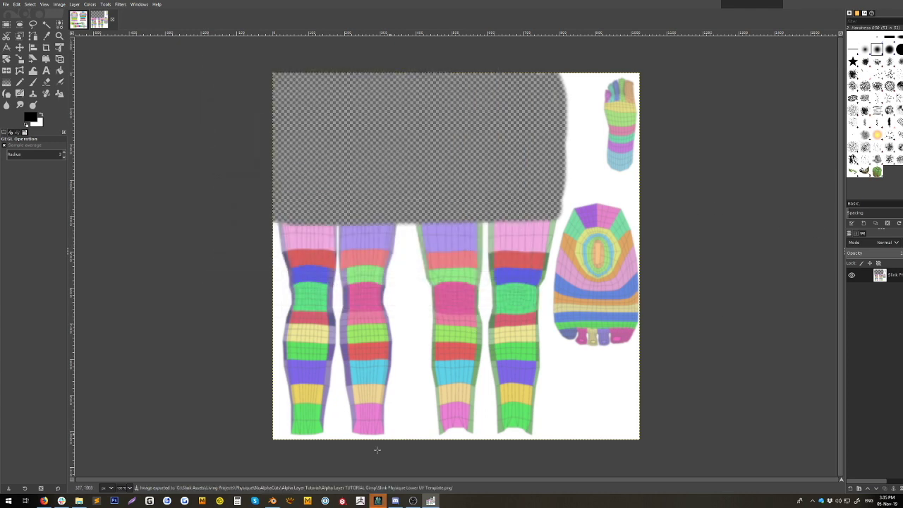
Step: Open the exported Slink Physique Lower UV Template.png in Photos from File Explorer to check it
click(79, 501)
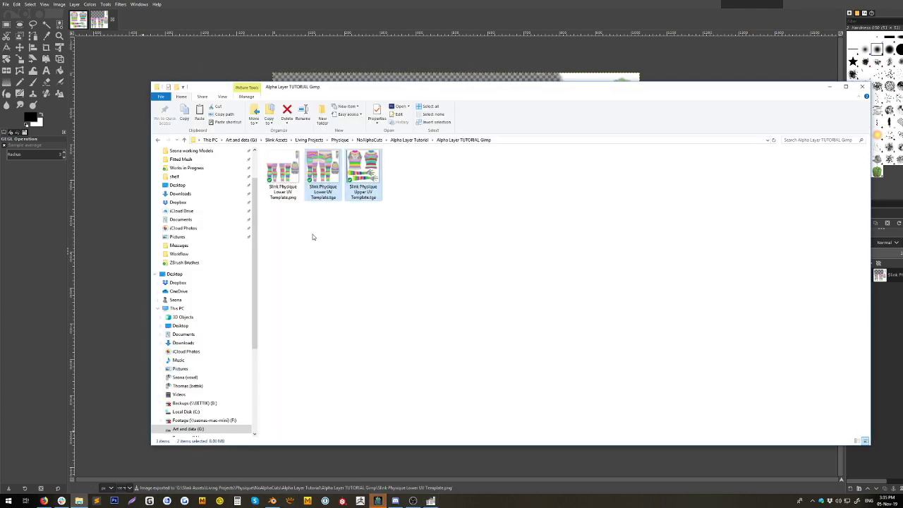
click(283, 180)
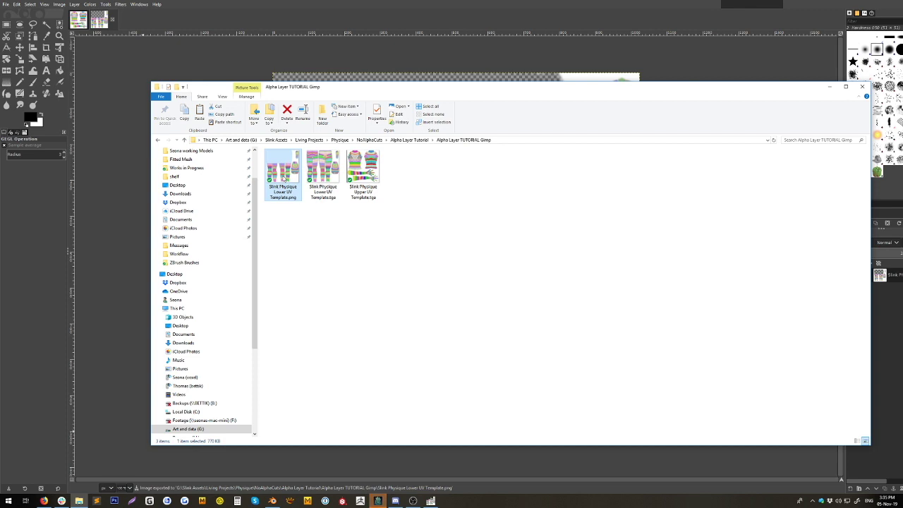
double_click(283, 179)
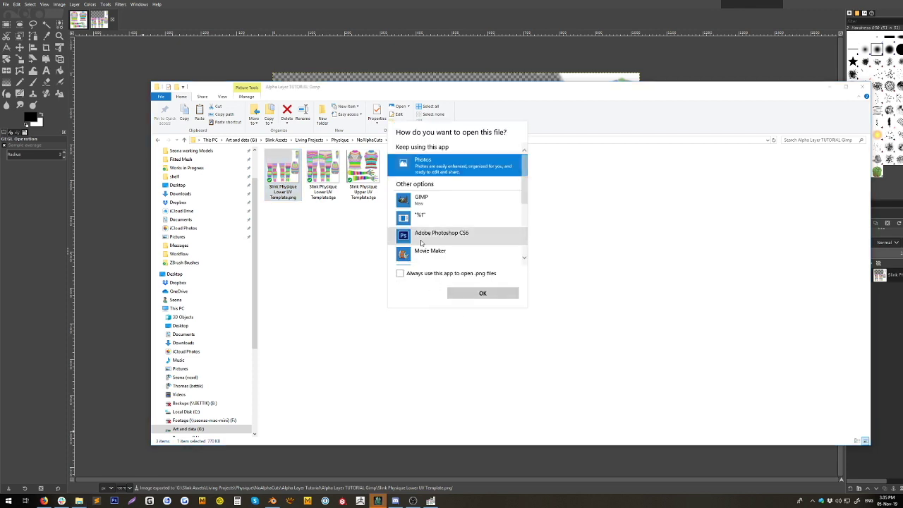
click(478, 295)
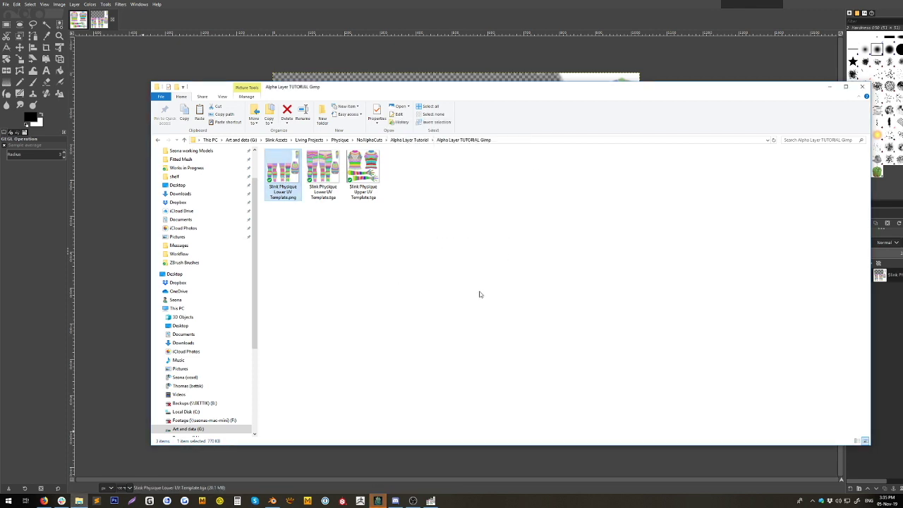
Step: In the Second Life viewer, clear the inventory search filter and start an image upload
click(379, 501)
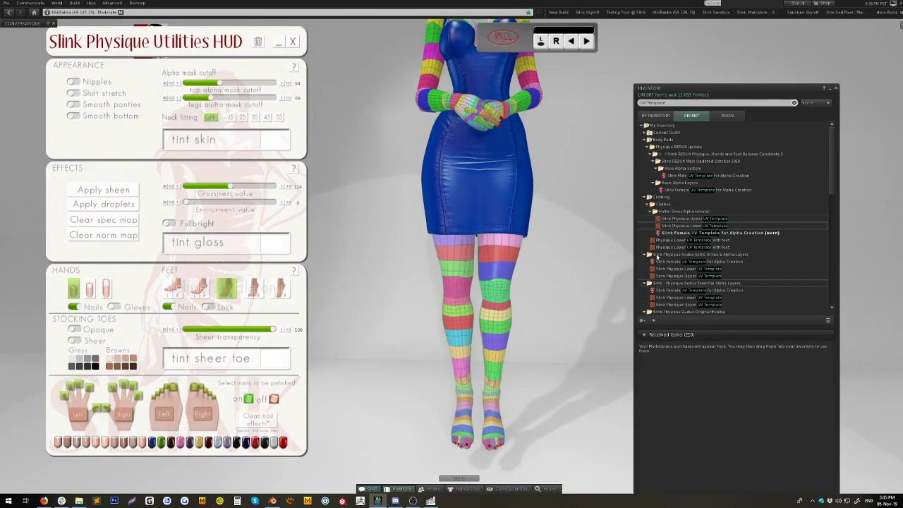
click(664, 103)
key(BackSpace)
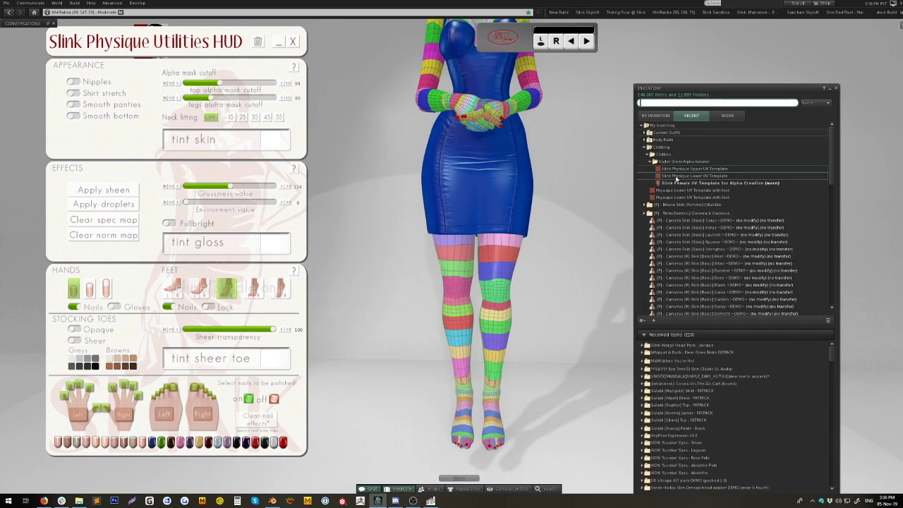
click(654, 320)
mouse_move(671, 318)
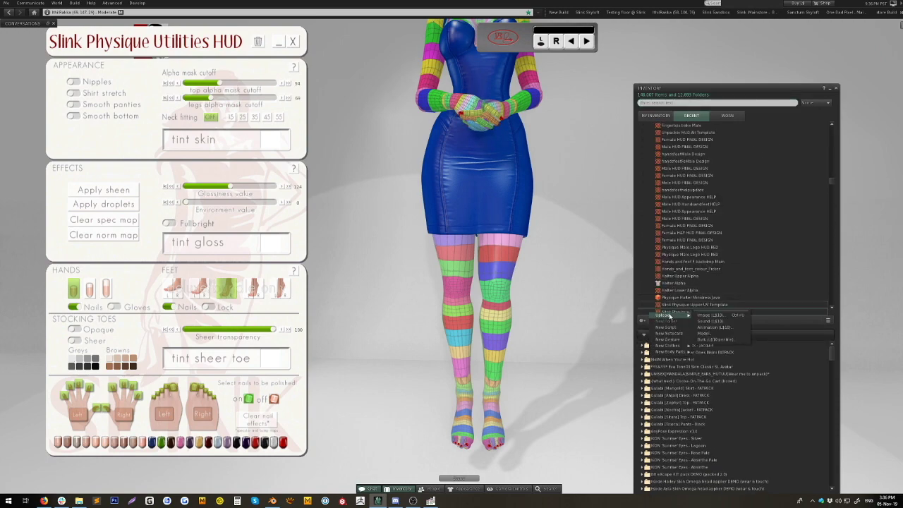
click(709, 315)
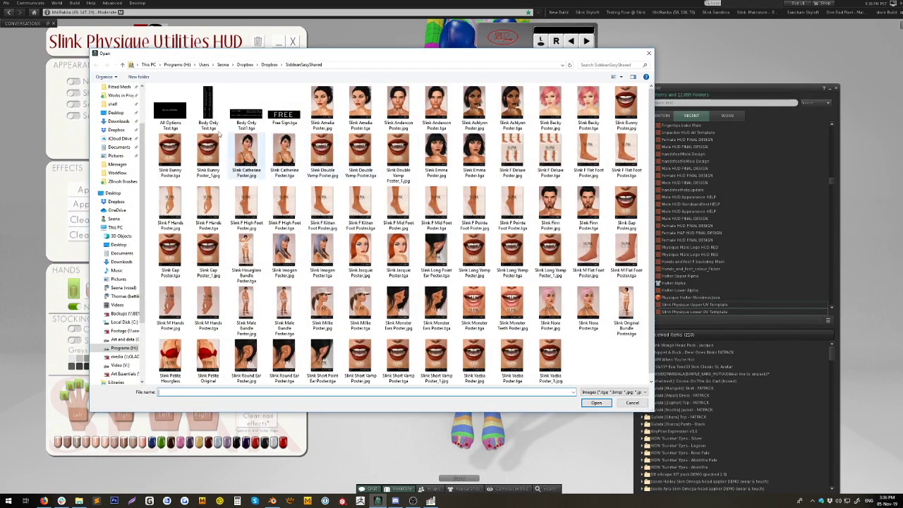
Step: Choose Slink Physique Lower UV Template.png from Slink Assets > Living Projects > Physique > NoAlphaCuts > Alpha Layer Tutorial > Alpha Layer TUTORIAL Gimp for upload
scroll(120, 123, up, 2)
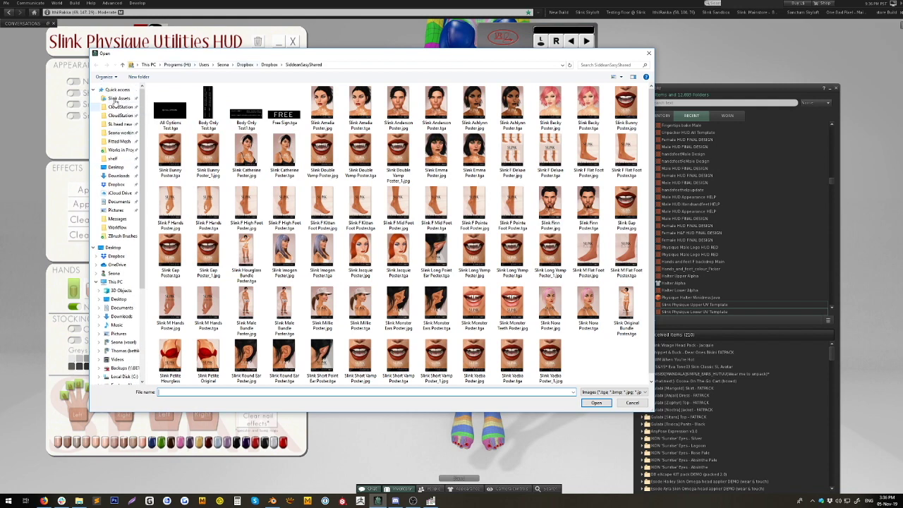
click(118, 99)
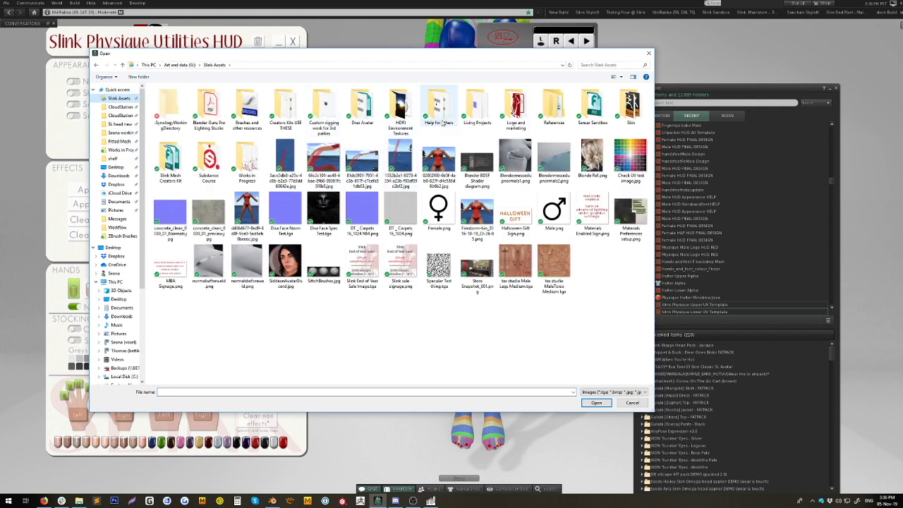
double_click(477, 107)
double_click(207, 106)
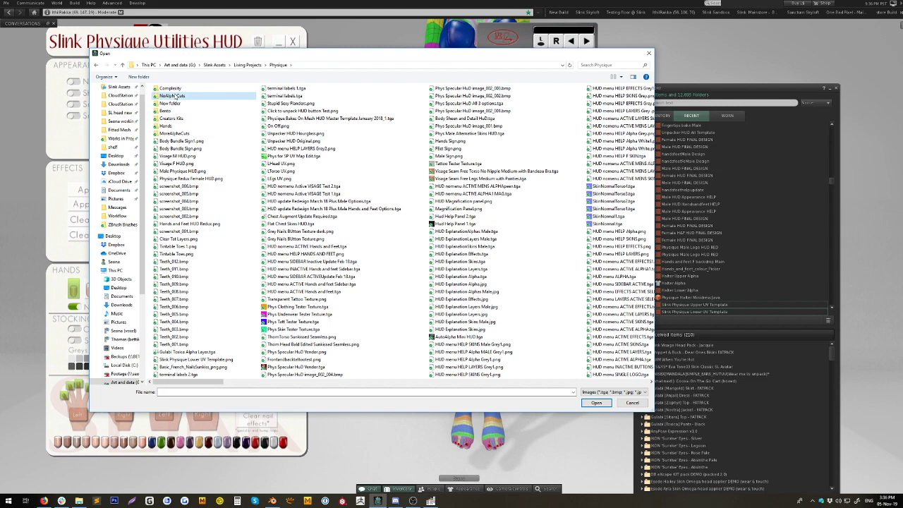
double_click(173, 96)
double_click(181, 149)
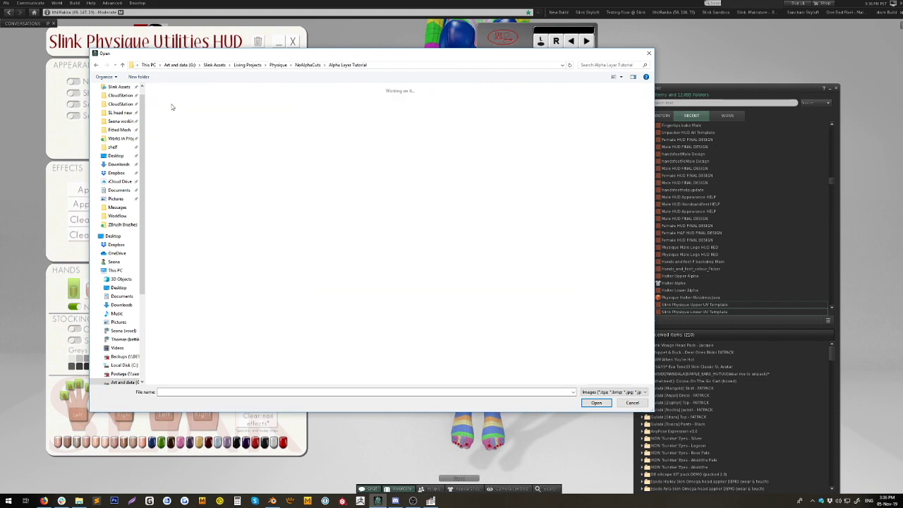
double_click(171, 105)
click(172, 105)
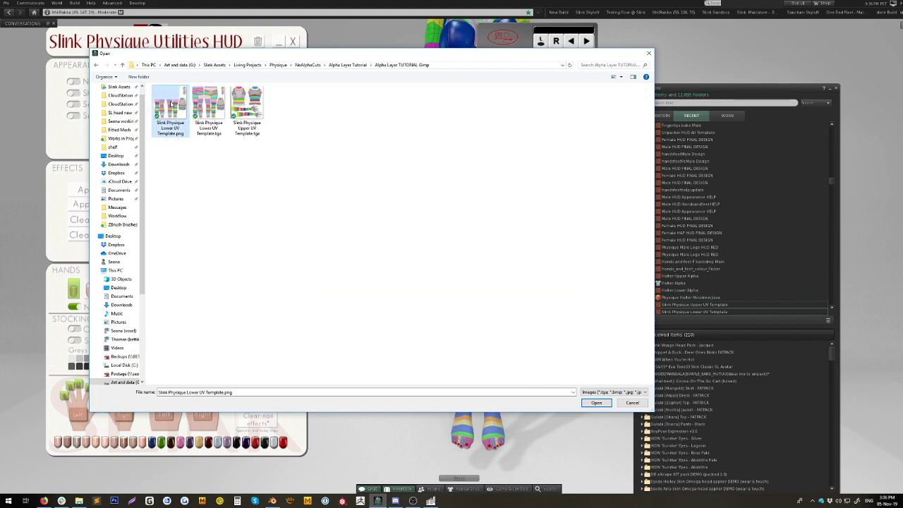
click(596, 403)
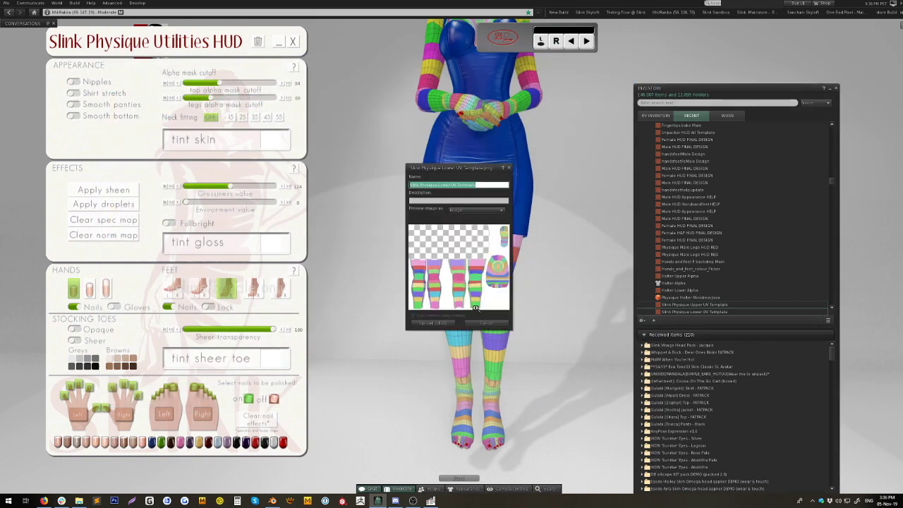
Step: Inspect the erased area in the upload preview and upload the lower template as a texture
drag(446, 249, 446, 185)
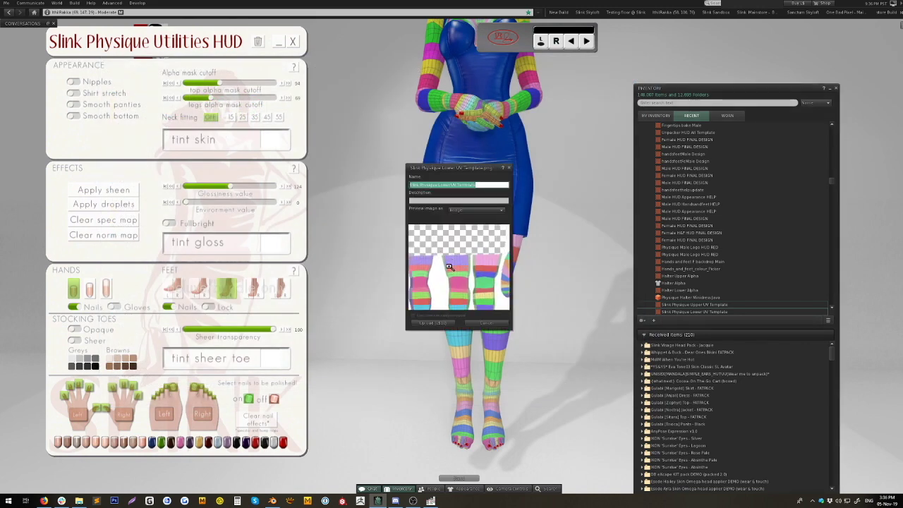
drag(449, 266, 448, 307)
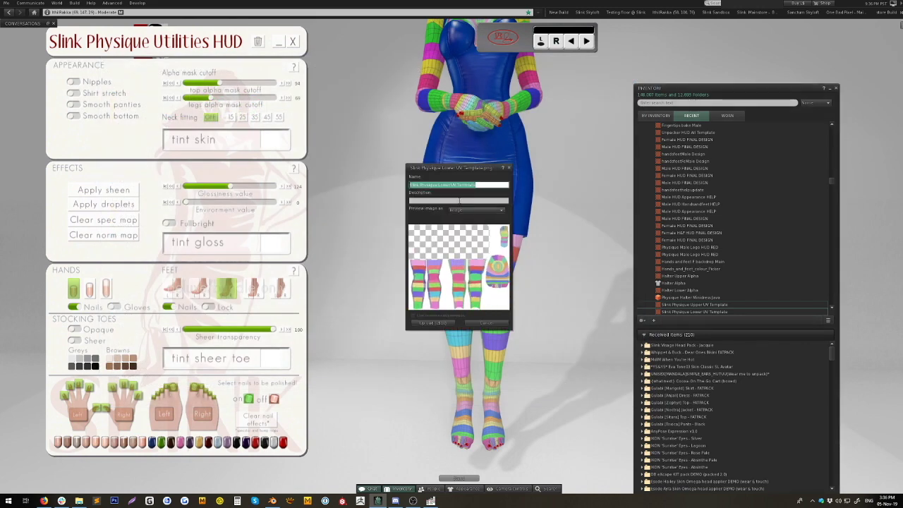
click(432, 323)
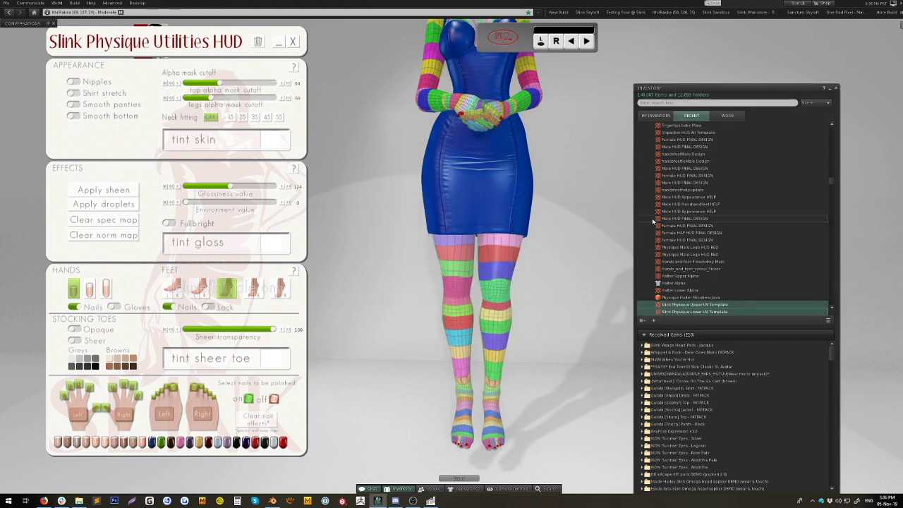
Step: Create a new alpha mask in the GIMP Alpha Tutorial inventory folder and name it 1bp Dress Alpha
scroll(744, 244, up, 4)
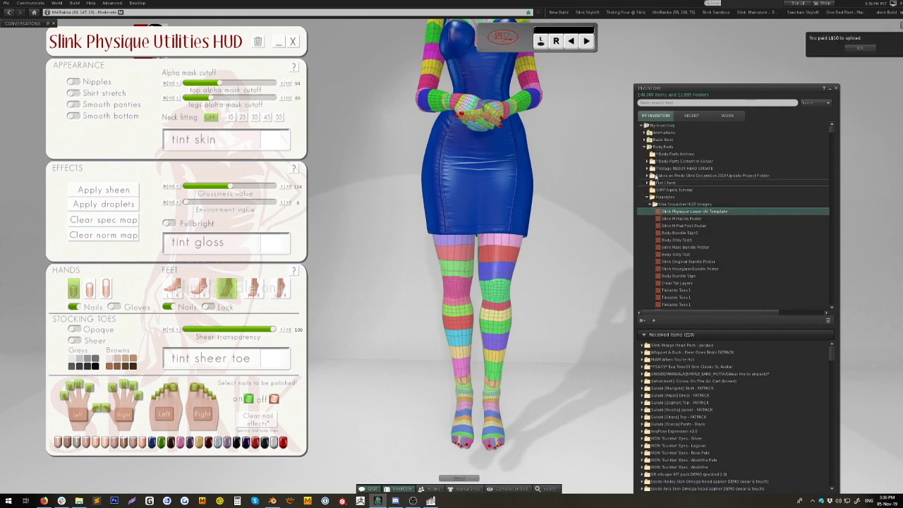
right_click(662, 191)
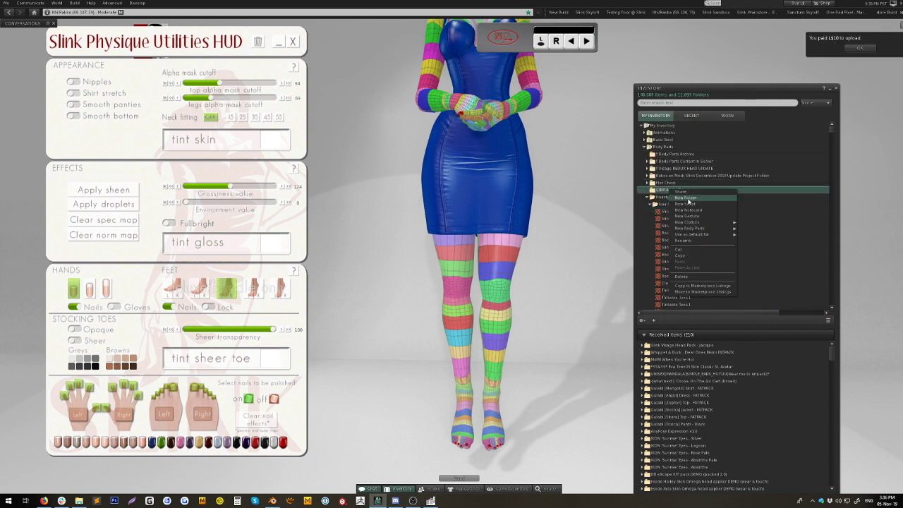
click(661, 190)
right_click(661, 189)
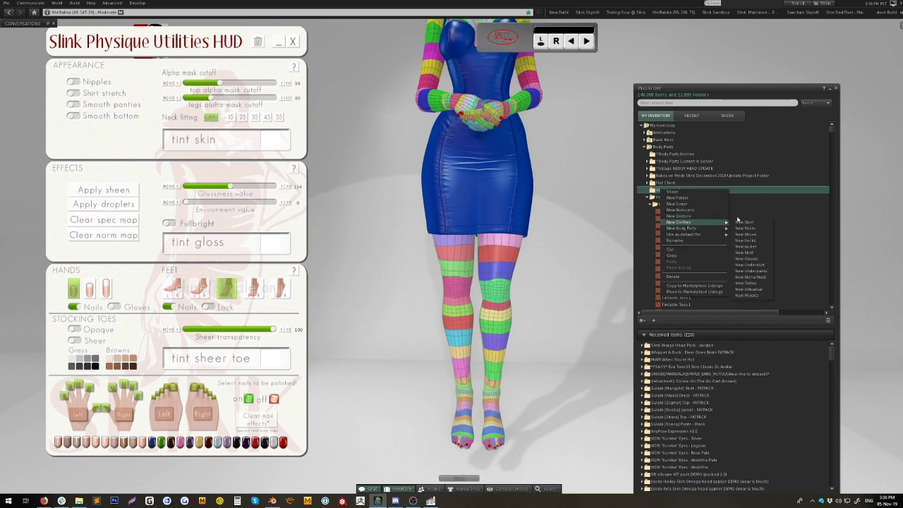
click(755, 277)
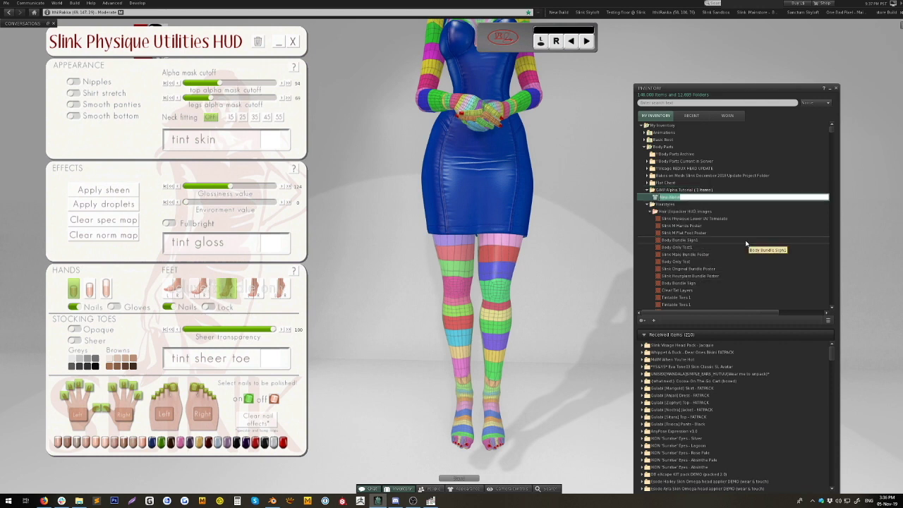
text(Dit)
text( Dress Alpha)
key(Return)
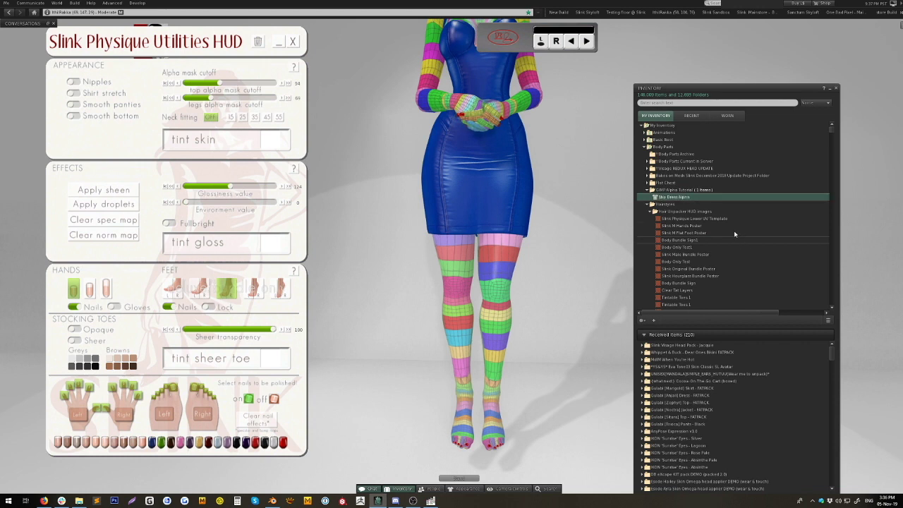
Step: Add 1bp Dress Alpha to the worn outfit and open it for editing
right_click(695, 199)
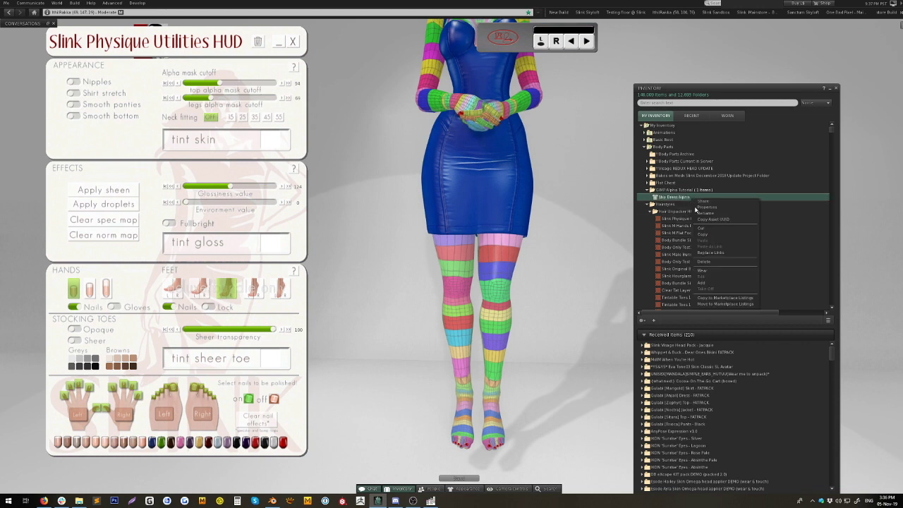
click(709, 285)
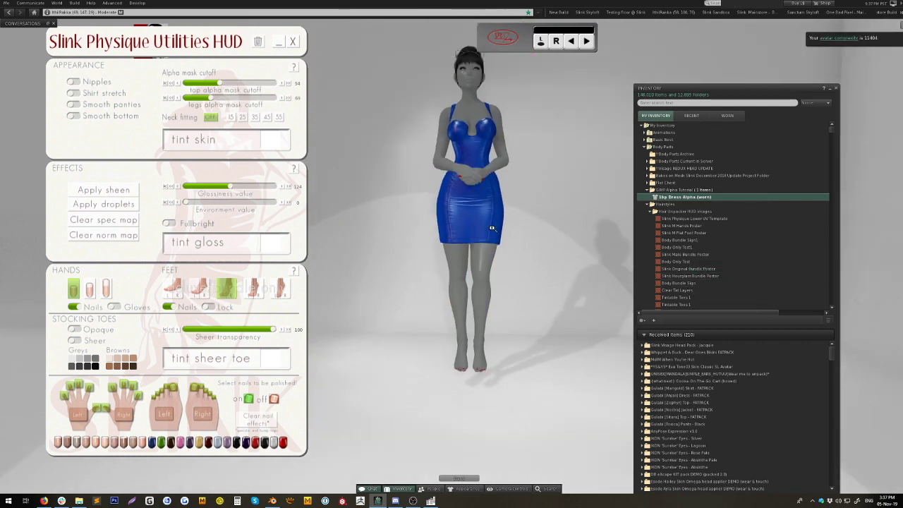
scroll(492, 228, up, 5)
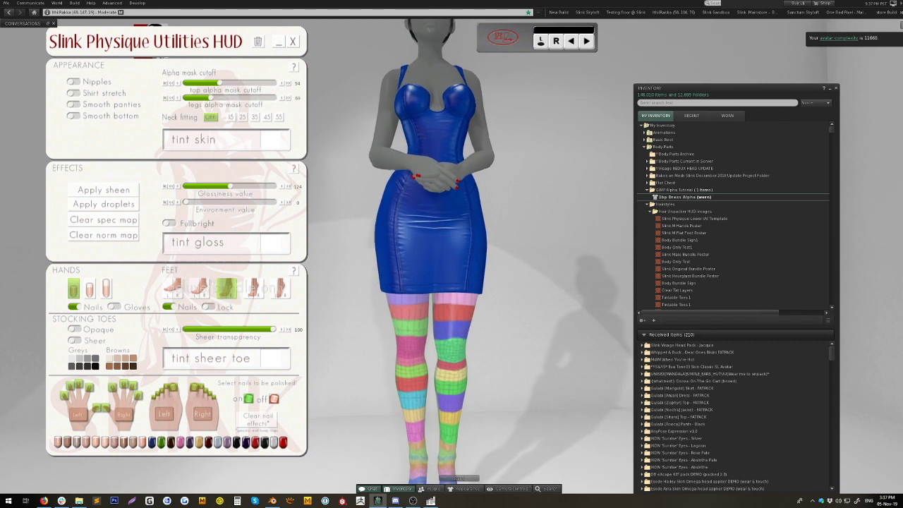
right_click(688, 201)
click(712, 283)
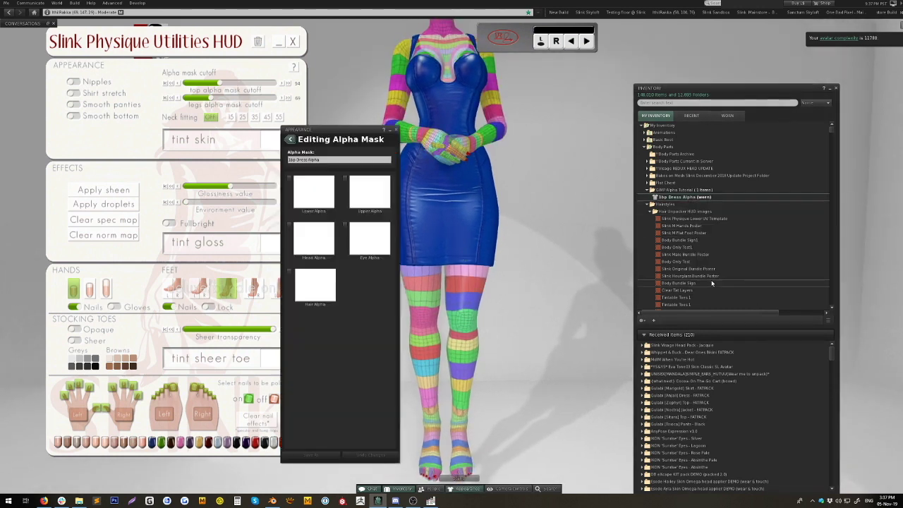
Step: Assign the uploaded Slink Physique Lower UV Template texture to the mask's Lower Alpha slot and close the appearance editor
click(727, 220)
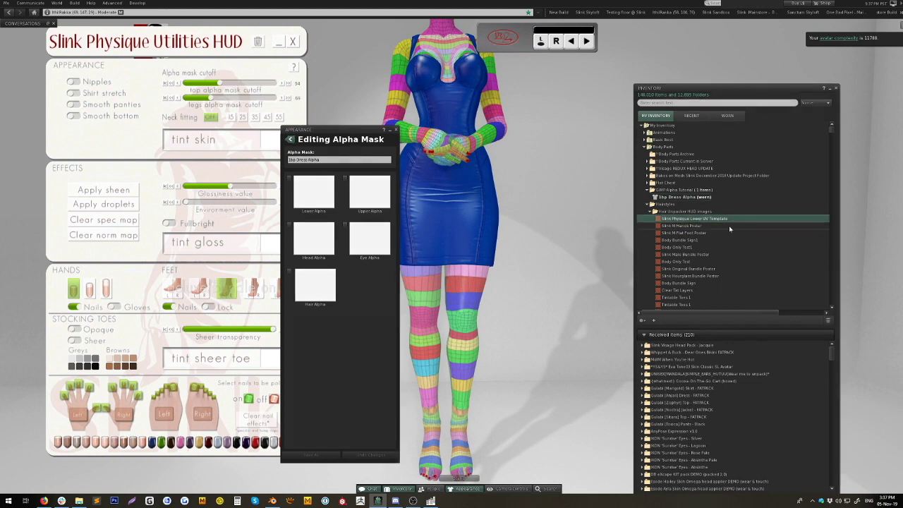
drag(683, 219, 359, 220)
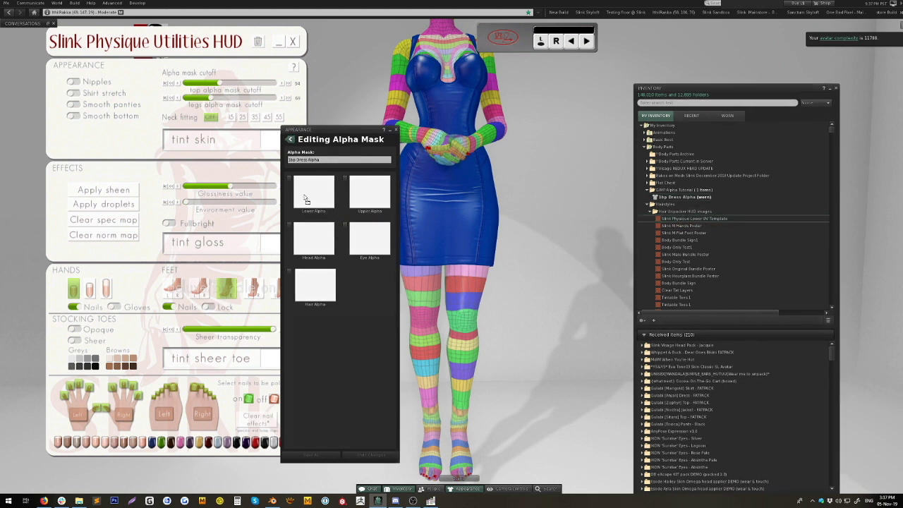
drag(305, 200, 313, 196)
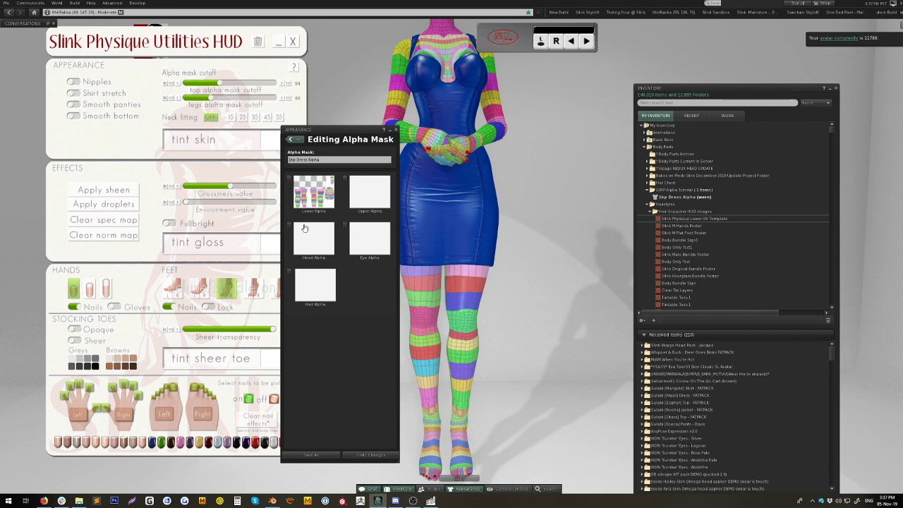
click(291, 140)
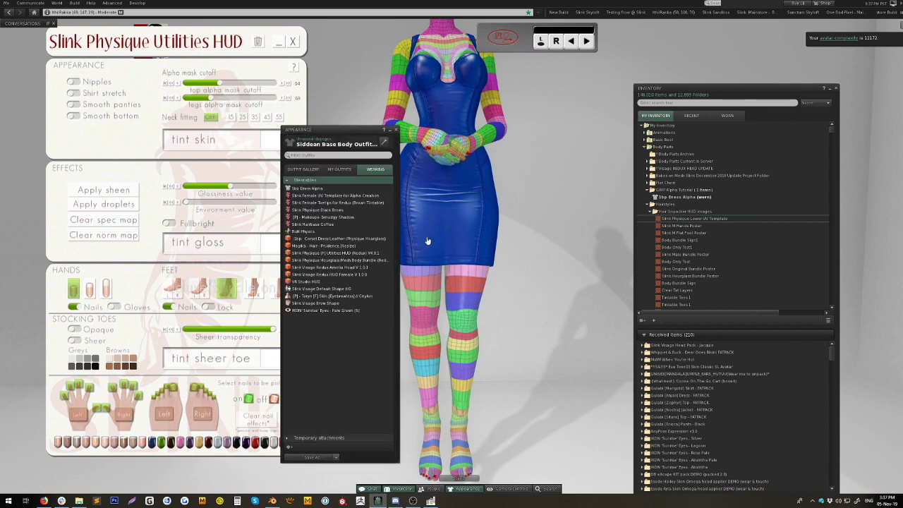
click(396, 130)
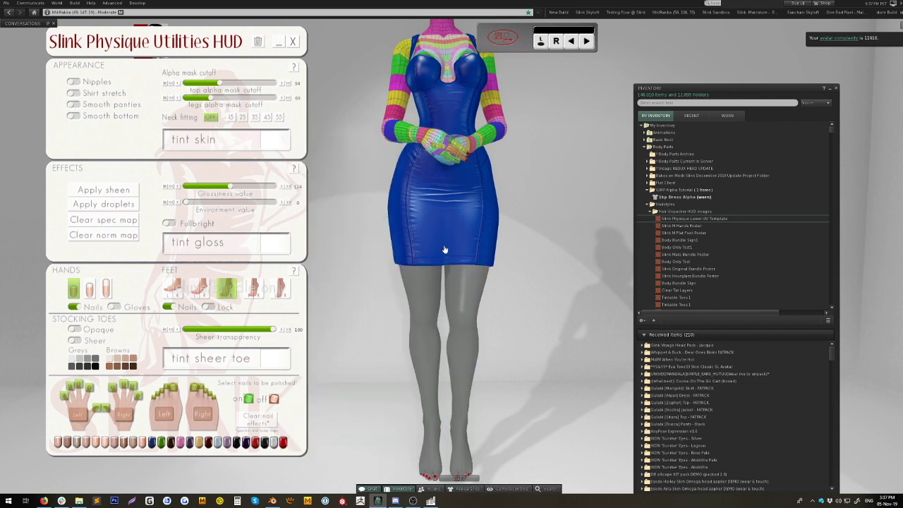
Step: Try low and high legs alpha mask cutoff values while checking the skirt hem, and settle on 62
drag(421, 325, 460, 256)
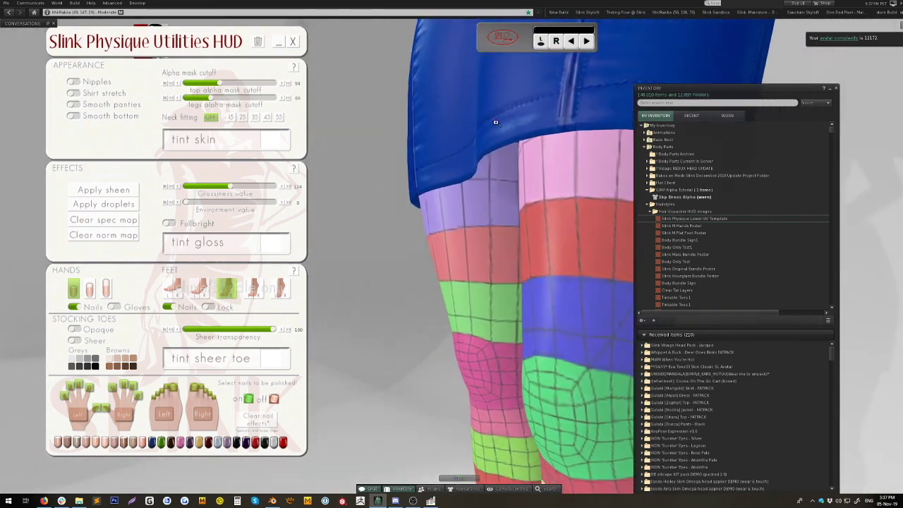
drag(496, 121, 496, 185)
drag(462, 299, 445, 254)
drag(459, 303, 458, 278)
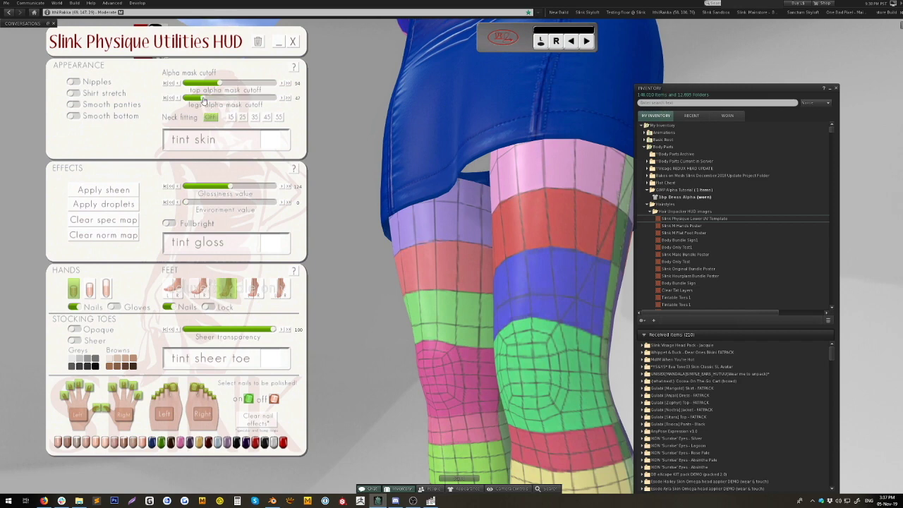
drag(204, 99, 189, 100)
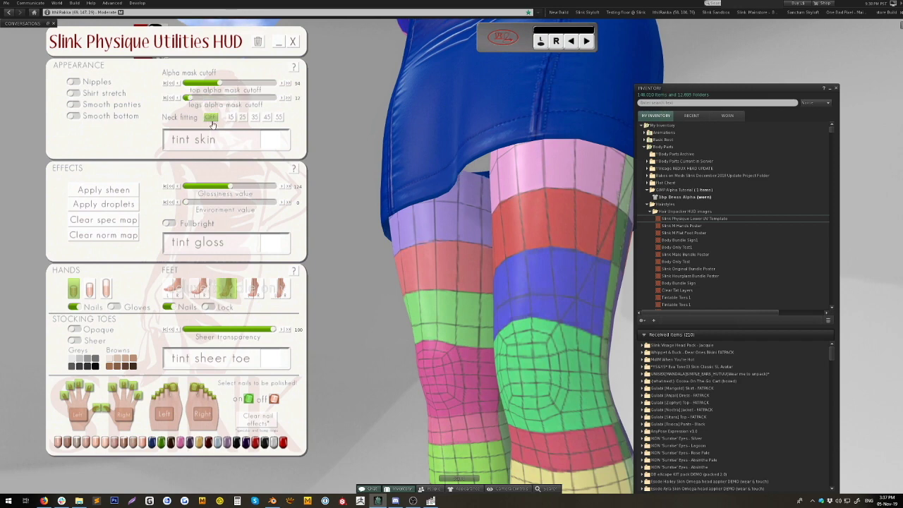
click(266, 100)
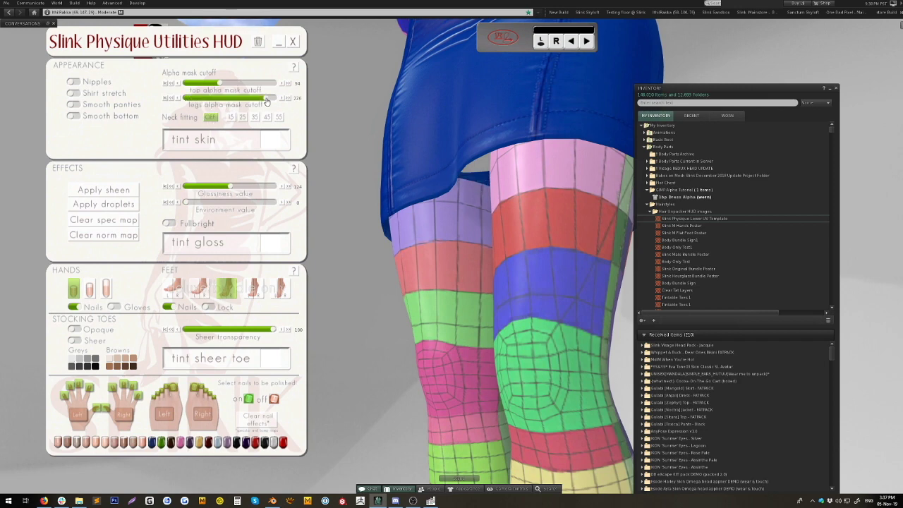
click(199, 99)
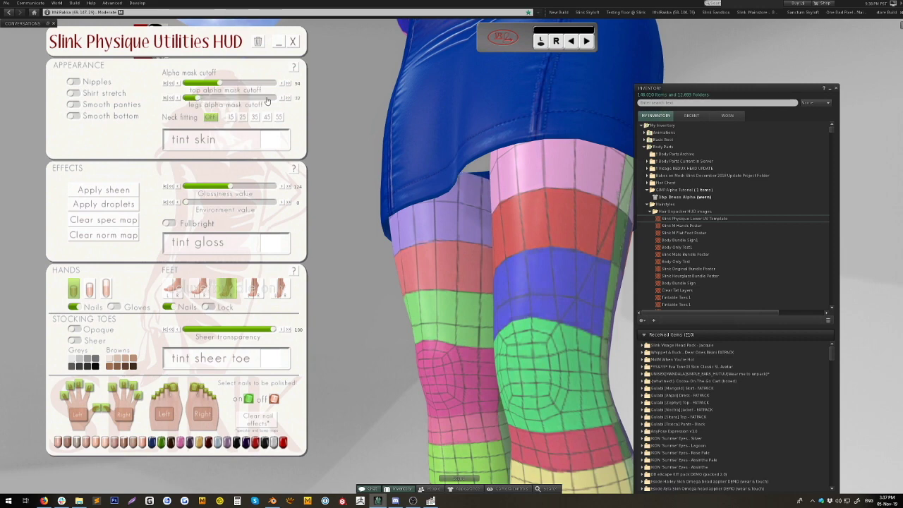
click(206, 100)
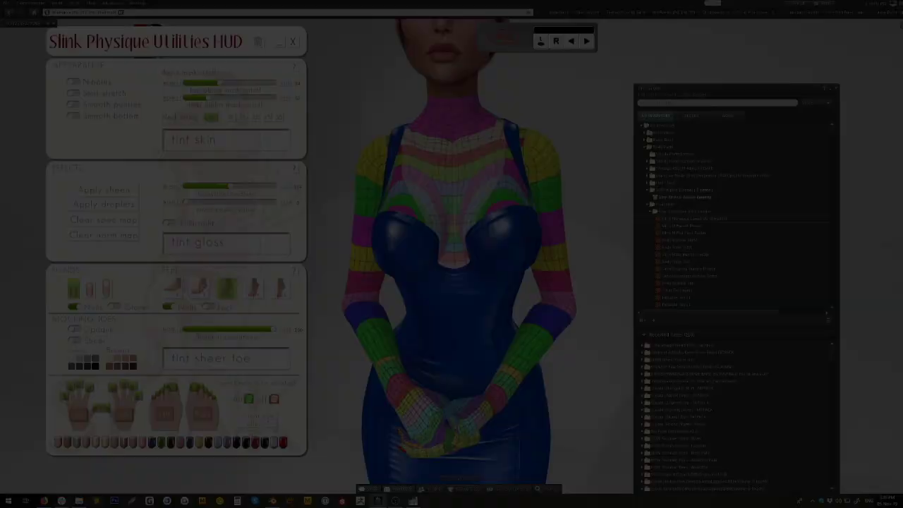
Step: Examine the dress's neckline, straps, sides and back against the coloured body grid to see which upper body areas it covers
scroll(461, 258, down, 3)
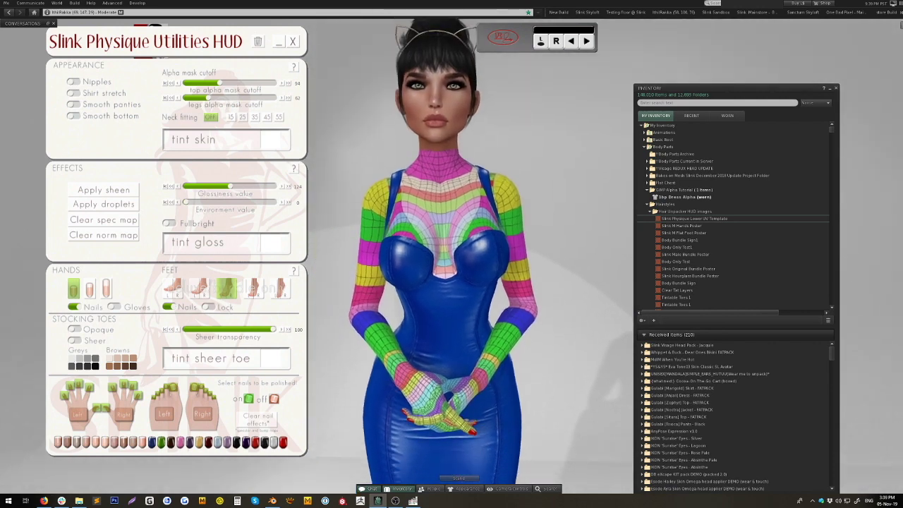
scroll(460, 259, up, 1)
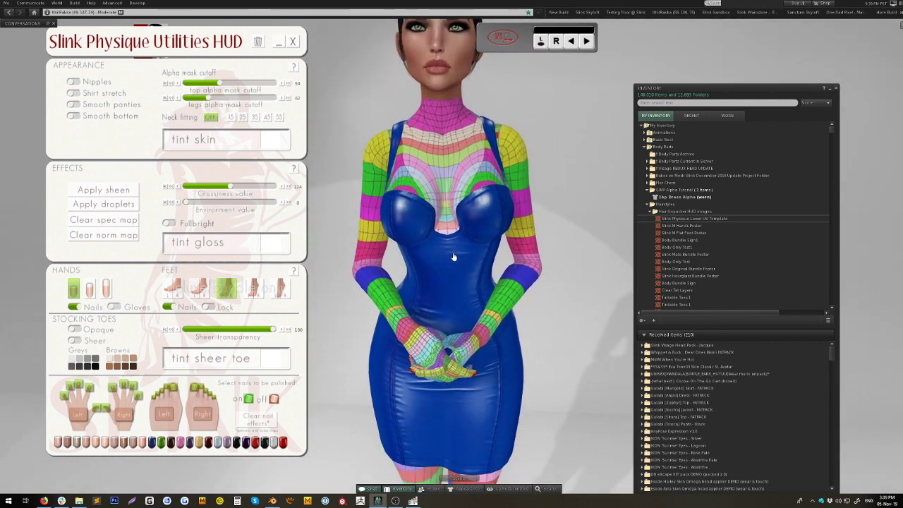
drag(449, 252, 464, 264)
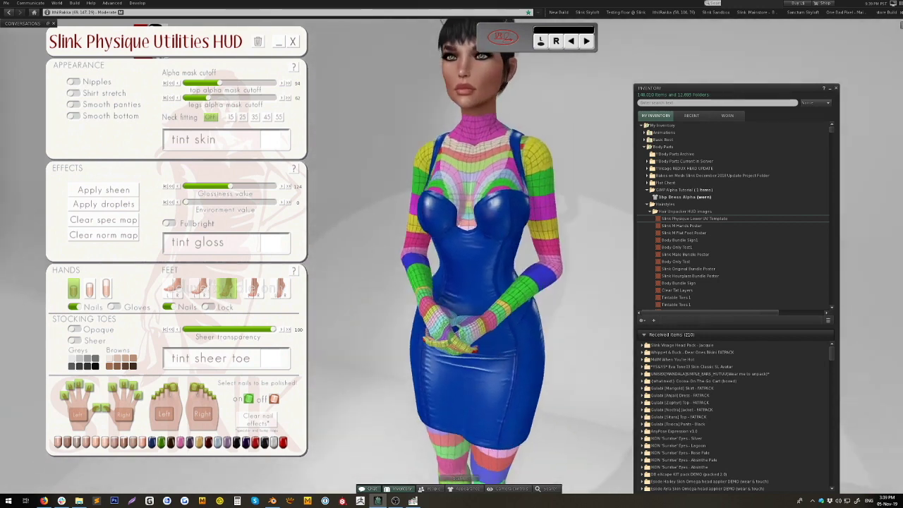
drag(464, 264, 677, 144)
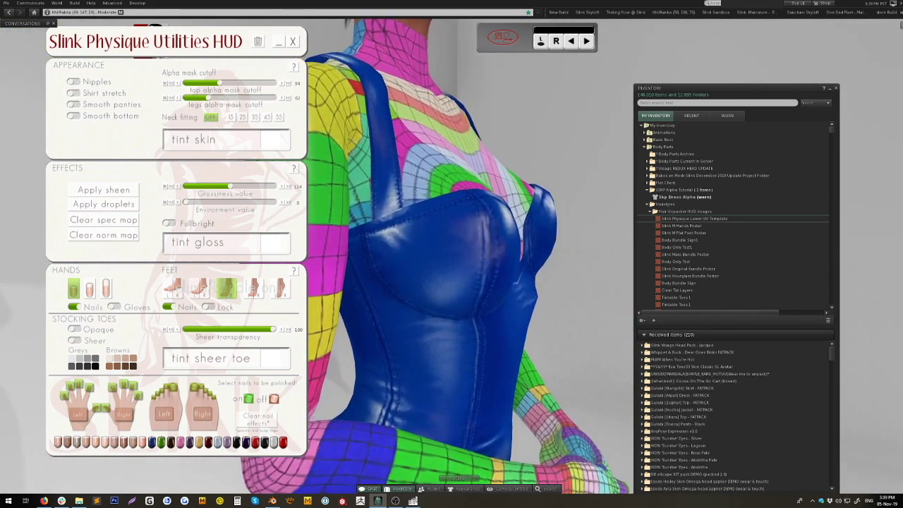
drag(426, 260, 346, 245)
drag(441, 203, 543, 183)
drag(459, 256, 456, 226)
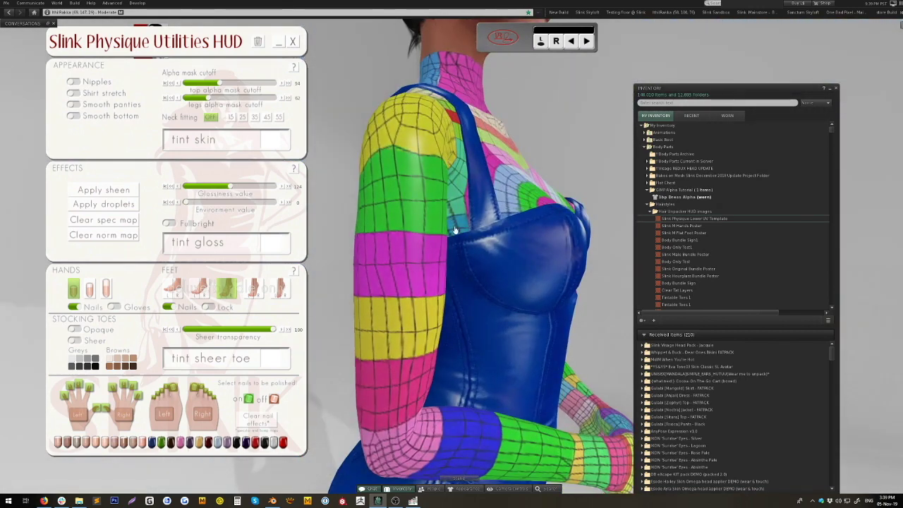
drag(456, 230, 424, 271)
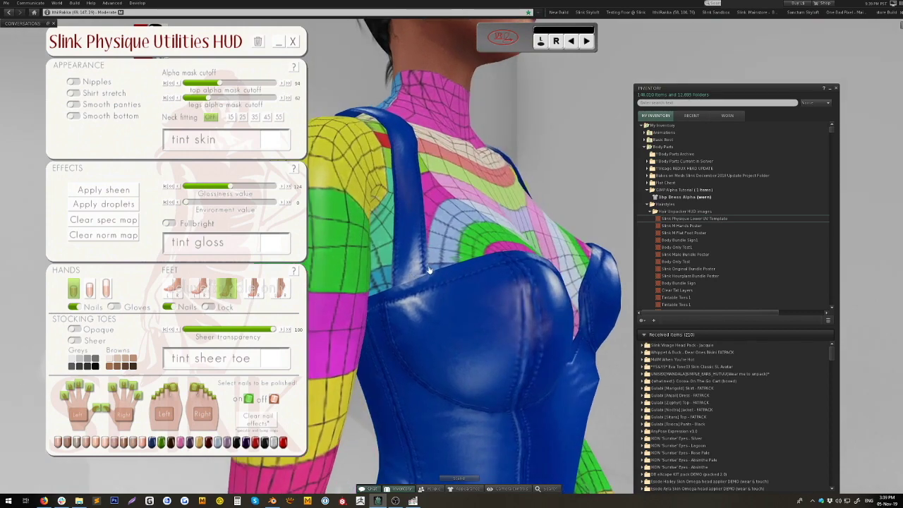
drag(459, 224, 427, 257)
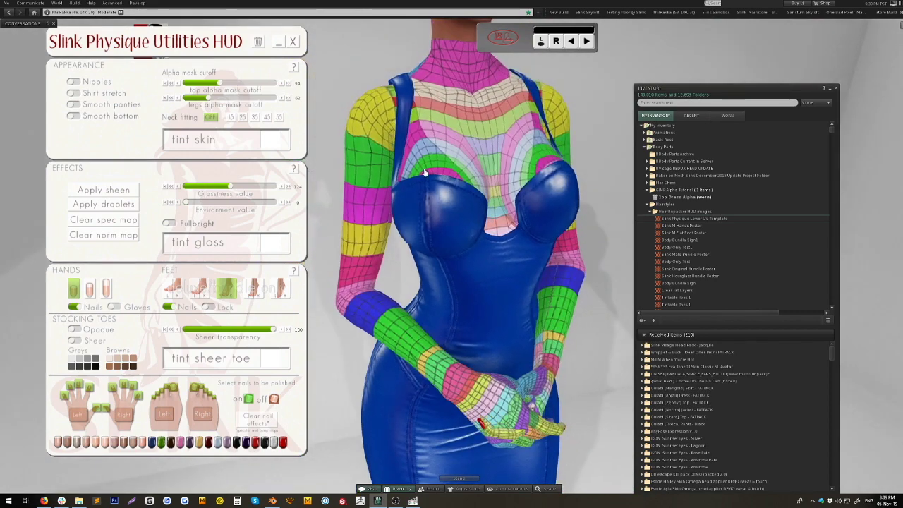
drag(438, 182, 459, 256)
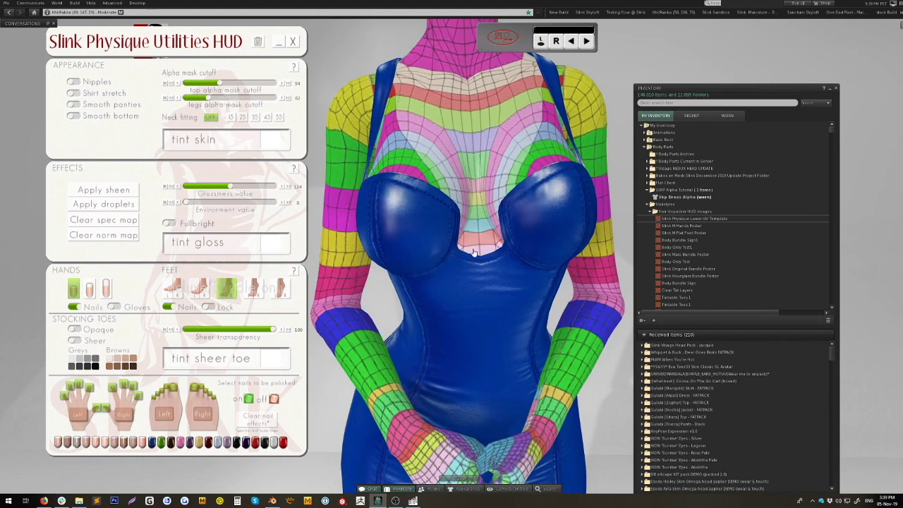
drag(474, 253, 564, 255)
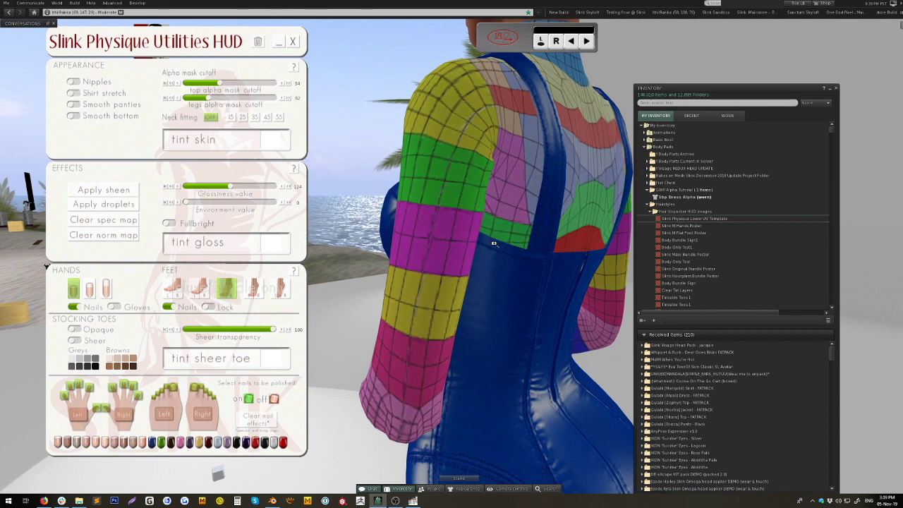
drag(532, 270, 660, 317)
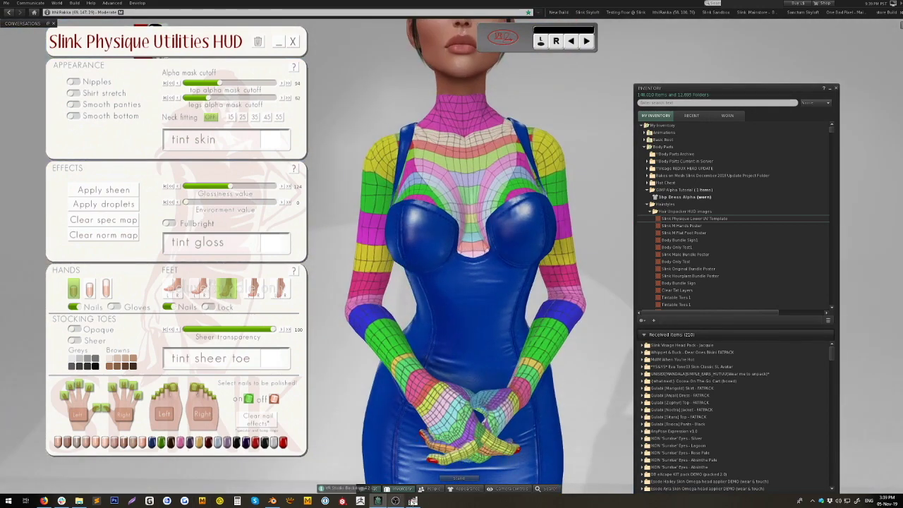
Step: Switch to GIMP, bring up the Slink Physique Upper UV Template and set the Eraser's brush size to 57
click(413, 501)
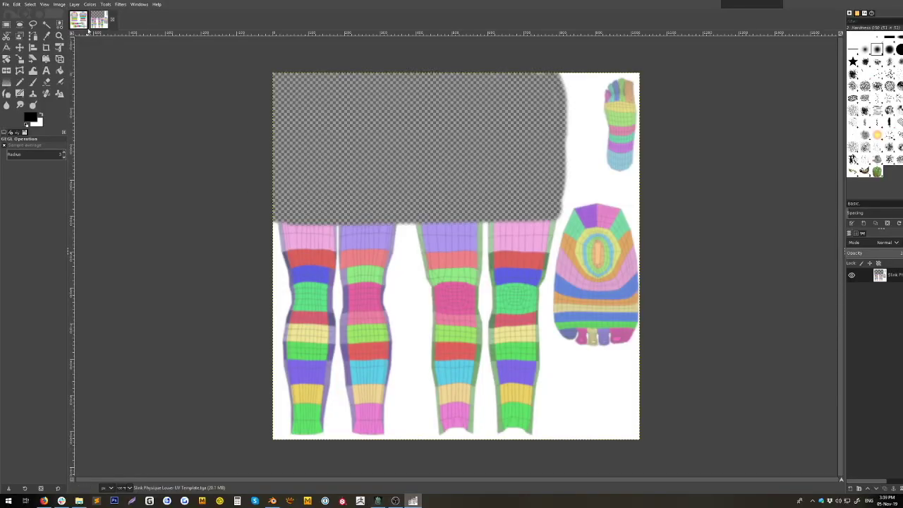
click(79, 21)
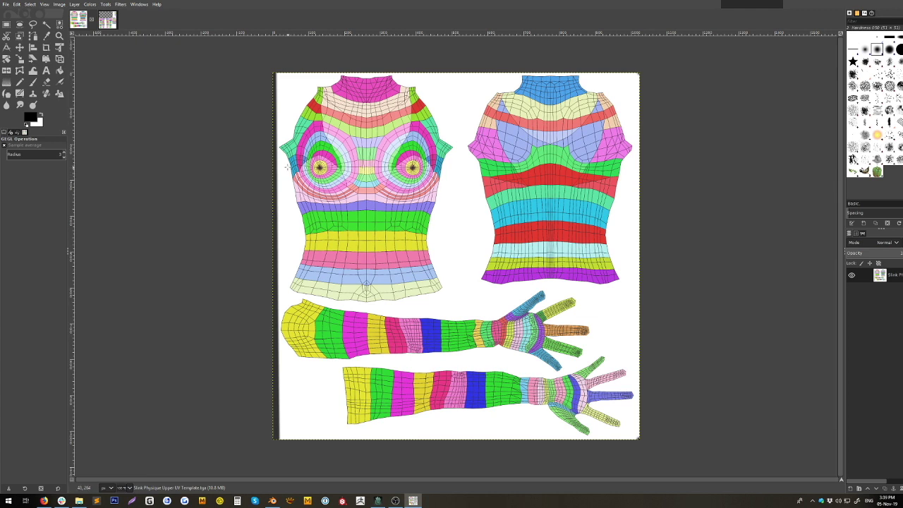
click(46, 82)
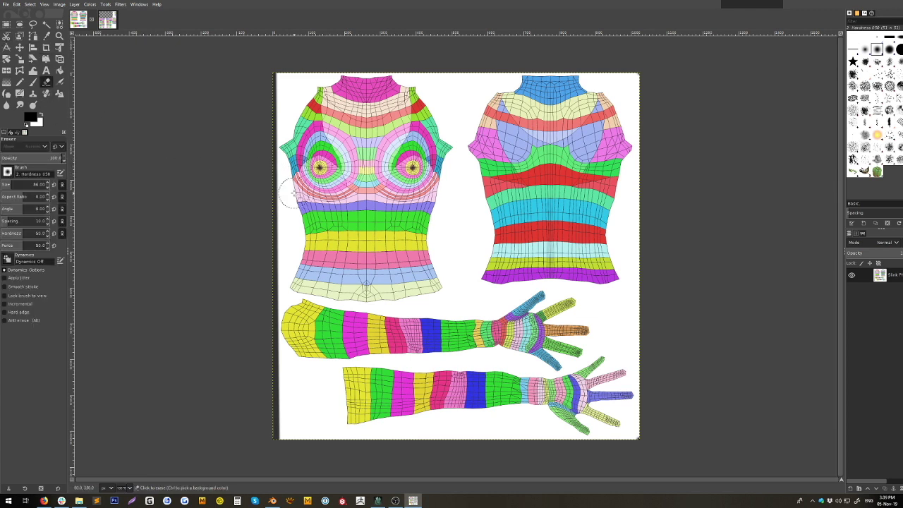
click(22, 186)
drag(9, 184, 6, 185)
Step: Erase the front torso on the upper template from the dress's bust line down to the lower edge, following the neckline dip
mouse_move(296, 178)
mouse_down()
mouse_move(330, 170)
mouse_move(371, 210)
mouse_up()
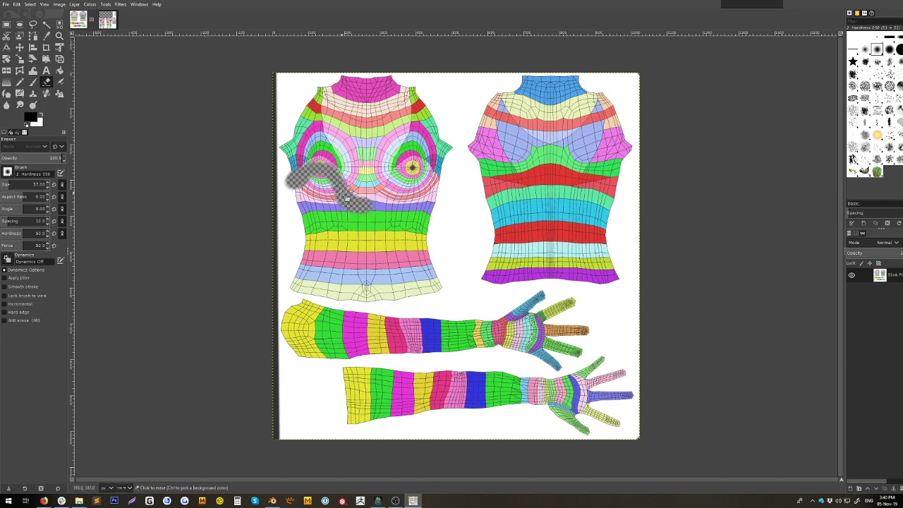
mouse_move(346, 200)
mouse_down()
mouse_move(325, 177)
mouse_move(303, 187)
mouse_move(329, 207)
mouse_up()
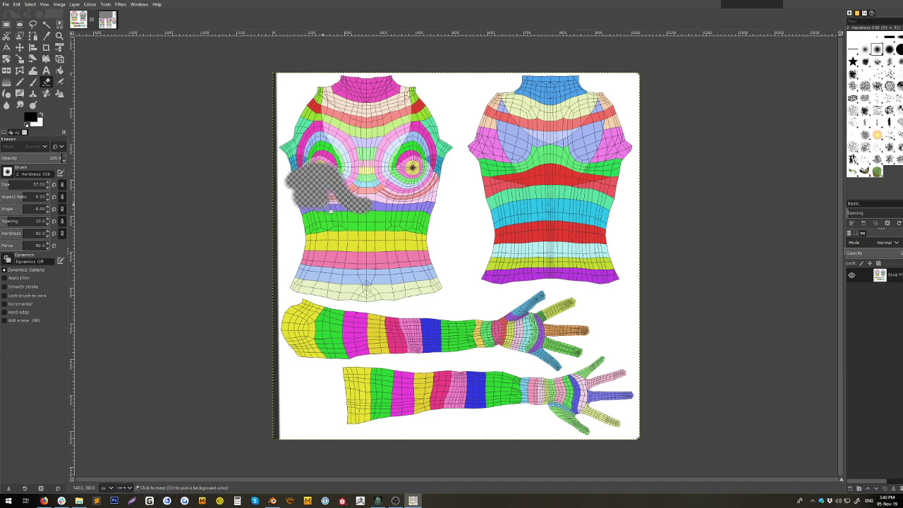
shift+click(386, 213)
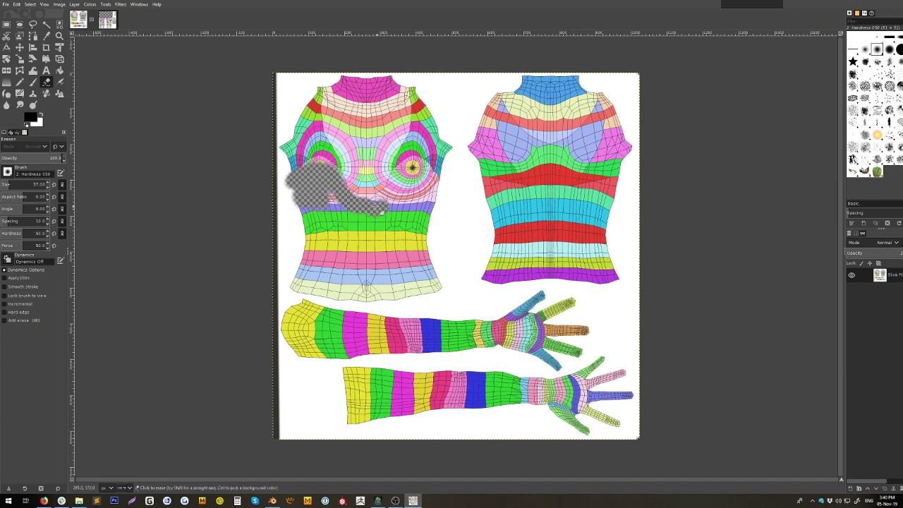
mouse_move(389, 208)
mouse_down()
mouse_move(373, 213)
mouse_move(385, 192)
mouse_move(391, 209)
mouse_move(372, 212)
mouse_move(412, 168)
mouse_move(437, 180)
mouse_move(414, 184)
mouse_move(430, 187)
mouse_up()
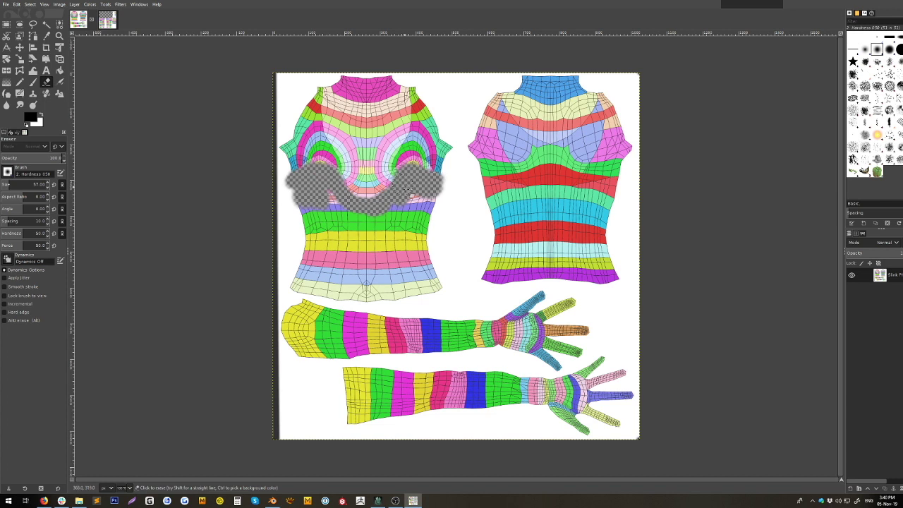
mouse_move(303, 279)
mouse_down()
mouse_move(382, 300)
mouse_move(435, 292)
mouse_move(438, 195)
mouse_move(410, 193)
mouse_move(365, 219)
mouse_move(325, 193)
mouse_move(299, 199)
mouse_move(299, 215)
mouse_move(294, 191)
mouse_move(311, 245)
mouse_move(298, 272)
mouse_move(306, 209)
mouse_move(342, 211)
mouse_move(321, 258)
mouse_up()
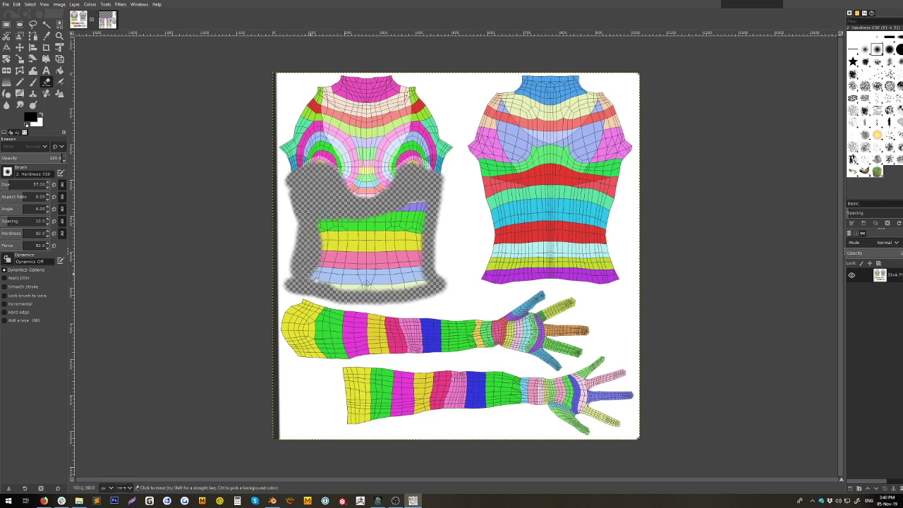
mouse_move(366, 285)
mouse_down()
mouse_move(434, 283)
mouse_move(388, 292)
mouse_move(323, 280)
mouse_move(431, 271)
mouse_move(327, 267)
mouse_move(430, 252)
mouse_move(372, 263)
mouse_move(324, 251)
mouse_move(319, 227)
mouse_move(393, 218)
mouse_move(416, 205)
mouse_move(436, 210)
mouse_move(329, 228)
mouse_move(425, 231)
mouse_move(358, 237)
mouse_move(431, 229)
mouse_move(363, 225)
mouse_move(364, 236)
mouse_move(437, 209)
mouse_move(373, 230)
mouse_move(327, 228)
mouse_move(443, 235)
mouse_move(370, 247)
mouse_move(319, 237)
mouse_move(437, 249)
mouse_move(402, 257)
mouse_move(334, 254)
mouse_move(298, 216)
mouse_move(301, 231)
mouse_move(451, 230)
mouse_move(436, 203)
mouse_move(438, 273)
mouse_up()
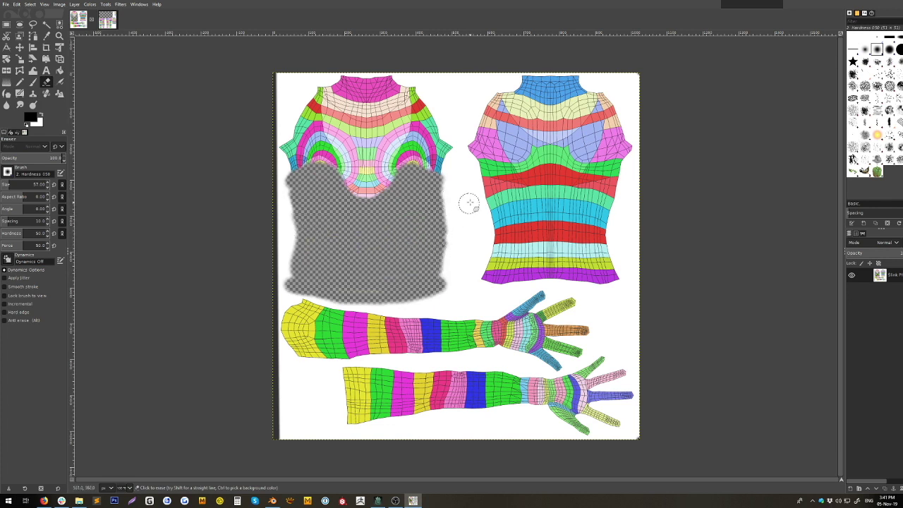
Step: Erase the back torso from the dress's upper back edge down to the waist, including the side margins
mouse_move(477, 180)
mouse_down()
mouse_move(627, 182)
mouse_move(578, 190)
mouse_move(539, 192)
mouse_move(631, 176)
mouse_move(504, 199)
mouse_move(492, 212)
mouse_move(493, 233)
mouse_up()
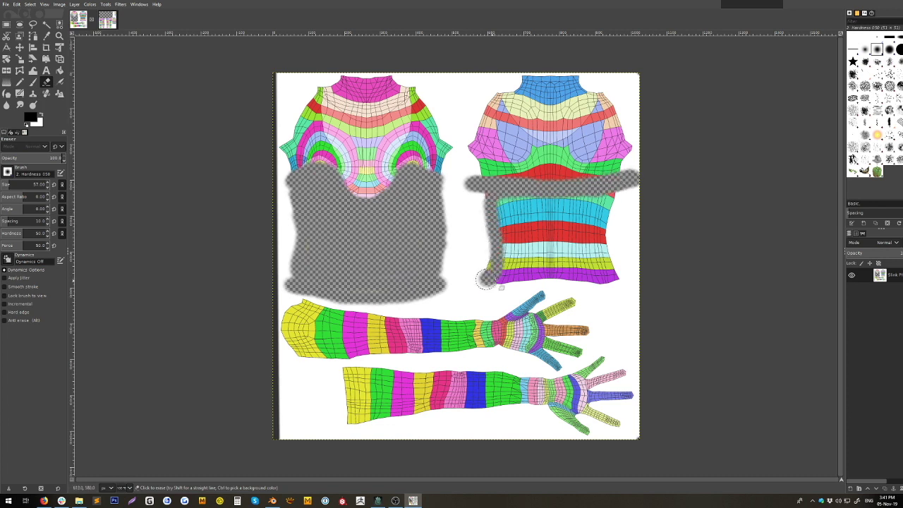
mouse_move(486, 279)
mouse_down()
mouse_move(618, 279)
mouse_move(601, 285)
mouse_move(616, 270)
mouse_move(609, 245)
mouse_move(617, 196)
mouse_move(560, 206)
mouse_move(488, 199)
mouse_move(487, 270)
mouse_move(499, 214)
mouse_move(606, 205)
mouse_move(534, 226)
mouse_move(499, 225)
mouse_move(610, 216)
mouse_move(512, 234)
mouse_move(512, 244)
mouse_move(597, 248)
mouse_move(506, 276)
mouse_move(613, 279)
mouse_move(514, 271)
mouse_move(617, 255)
mouse_move(500, 258)
mouse_move(583, 242)
mouse_move(499, 249)
mouse_move(570, 231)
mouse_up()
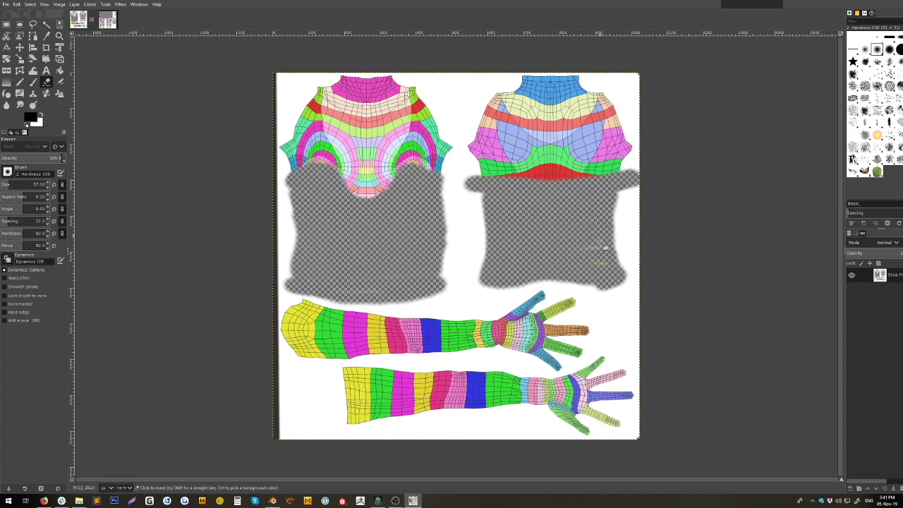
mouse_move(497, 253)
mouse_down()
mouse_move(483, 244)
mouse_move(494, 244)
mouse_move(478, 202)
mouse_move(500, 204)
mouse_up()
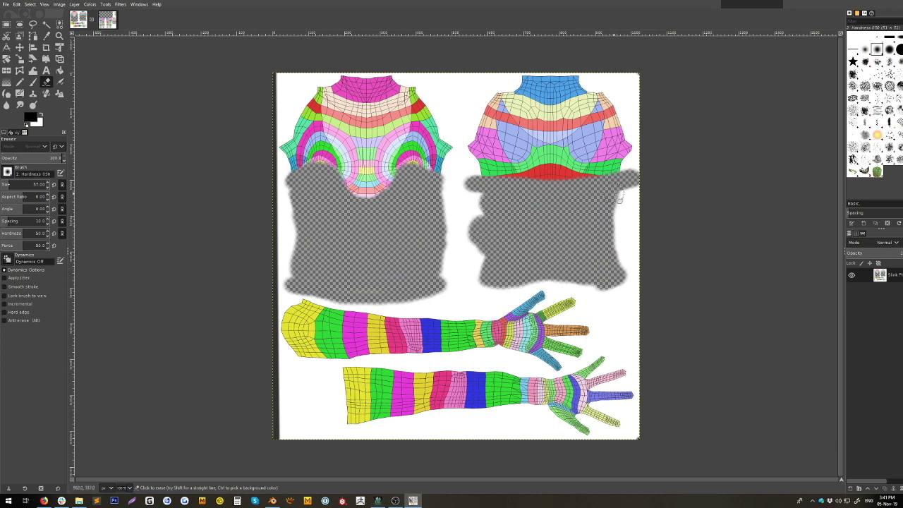
mouse_move(620, 198)
mouse_down()
mouse_move(623, 262)
mouse_move(594, 279)
mouse_up()
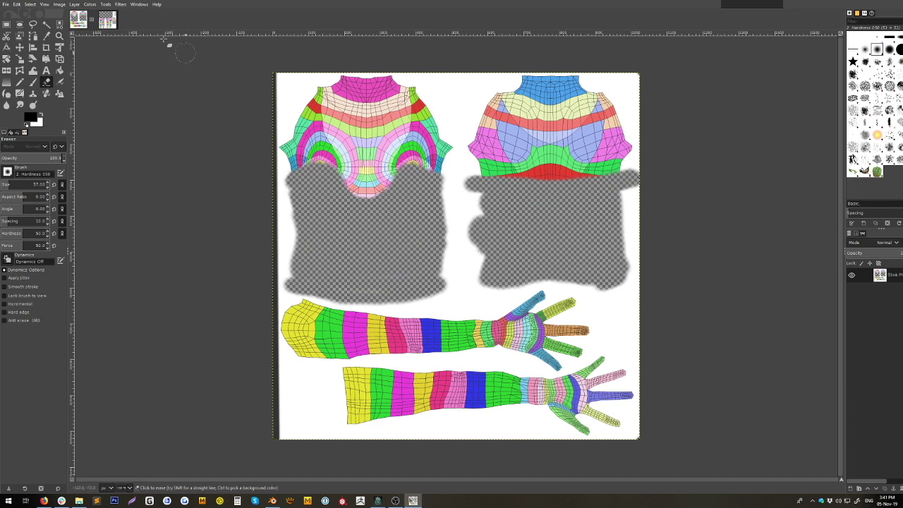
Step: Repeat the last Gaussian Blur on the erased upper template
click(120, 5)
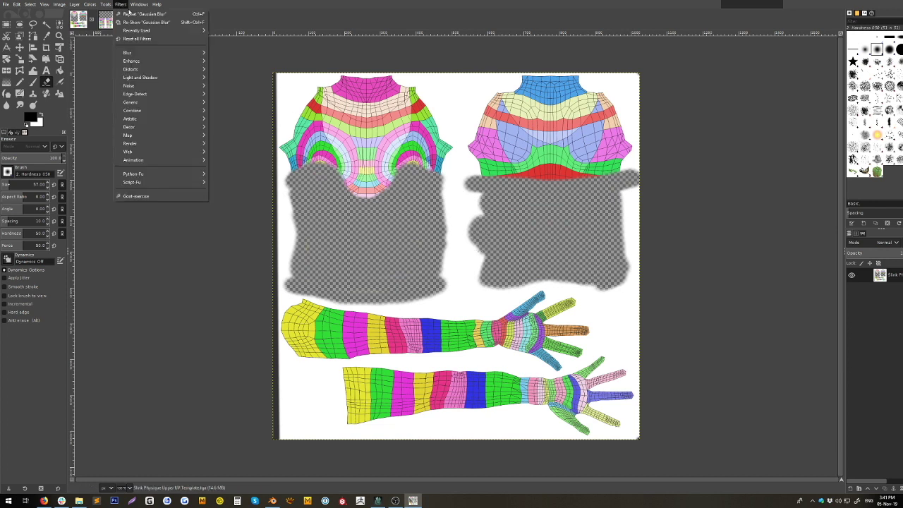
click(154, 15)
click(121, 4)
click(121, 4)
click(122, 4)
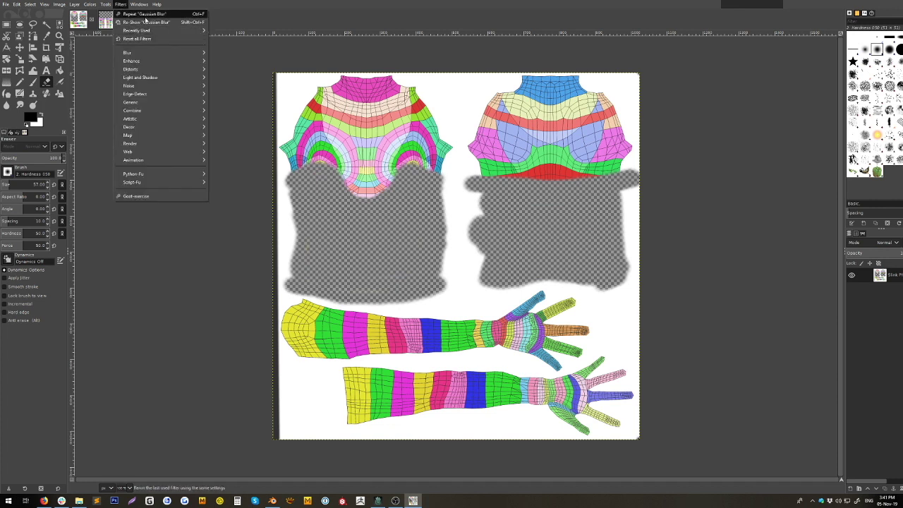
click(144, 14)
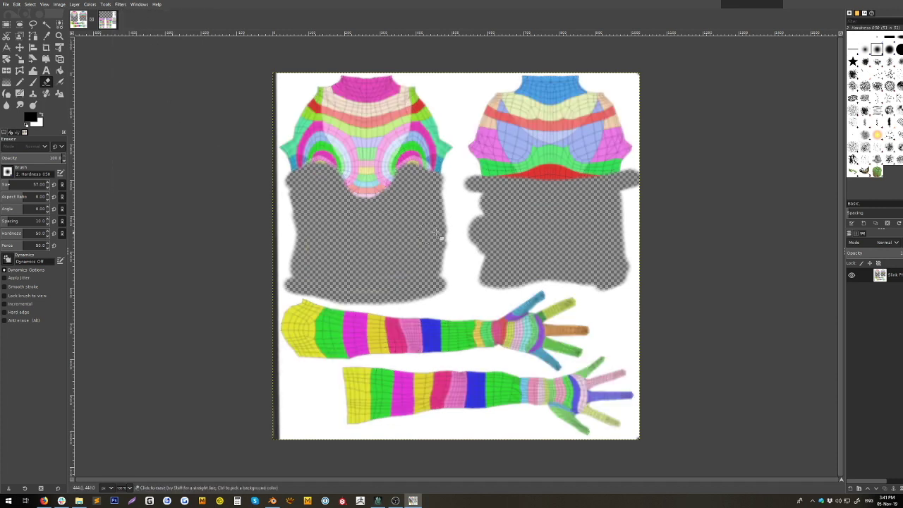
Step: Export the erased upper template as a PNG image named 1bp Corset dress Upper Alpha Texture, keeping the default PNG options
click(7, 5)
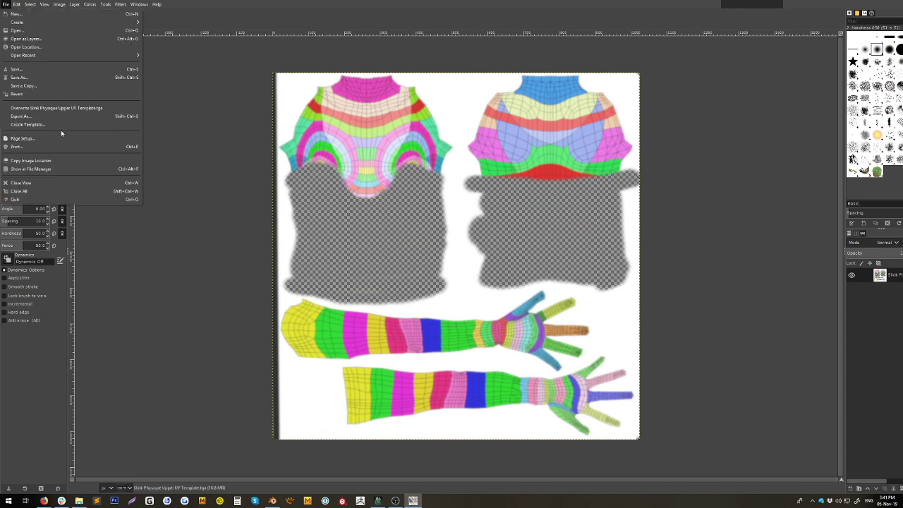
click(22, 116)
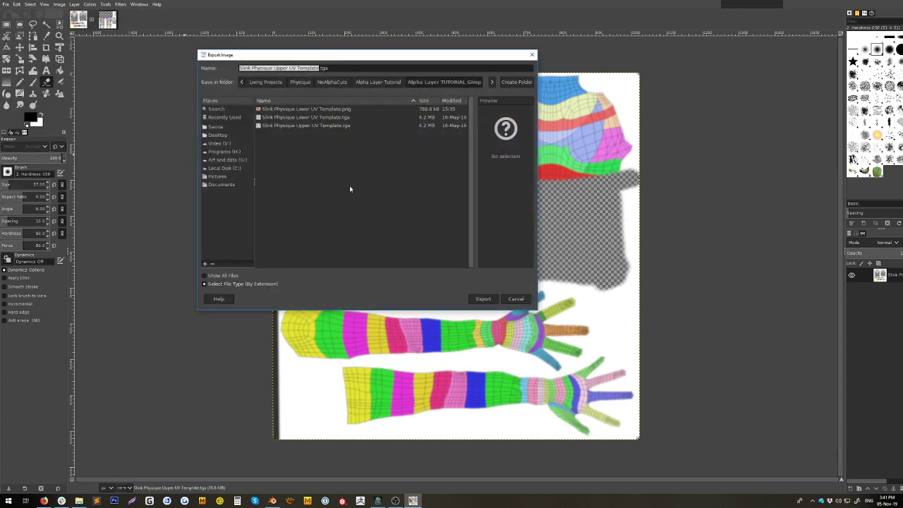
click(216, 285)
scroll(270, 254, down, 8)
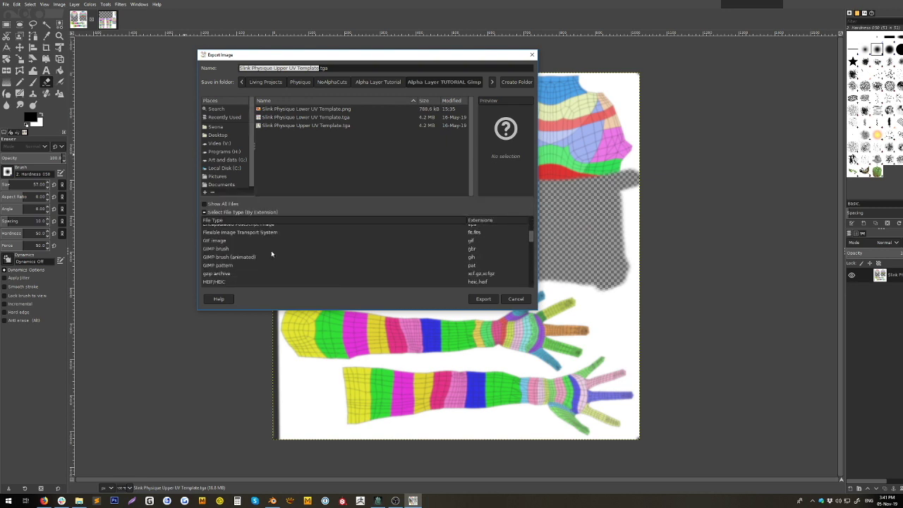
scroll(265, 260, down, 1)
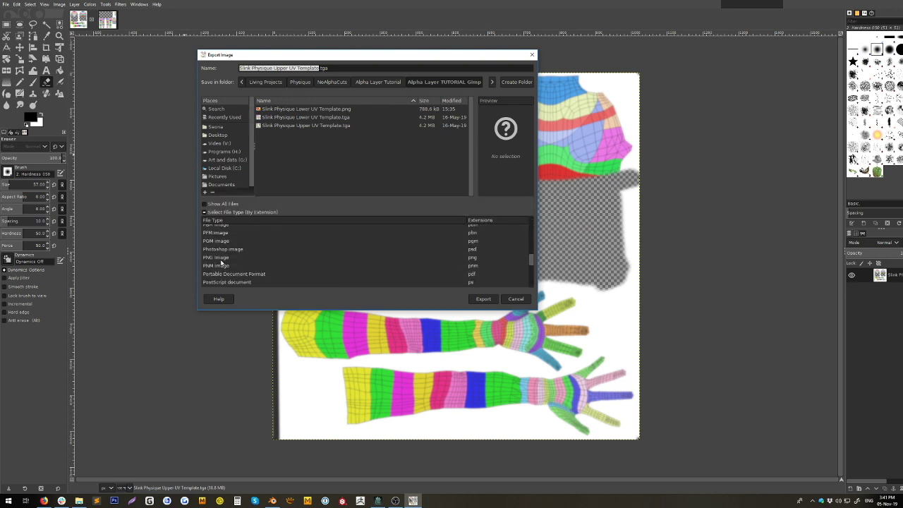
click(221, 259)
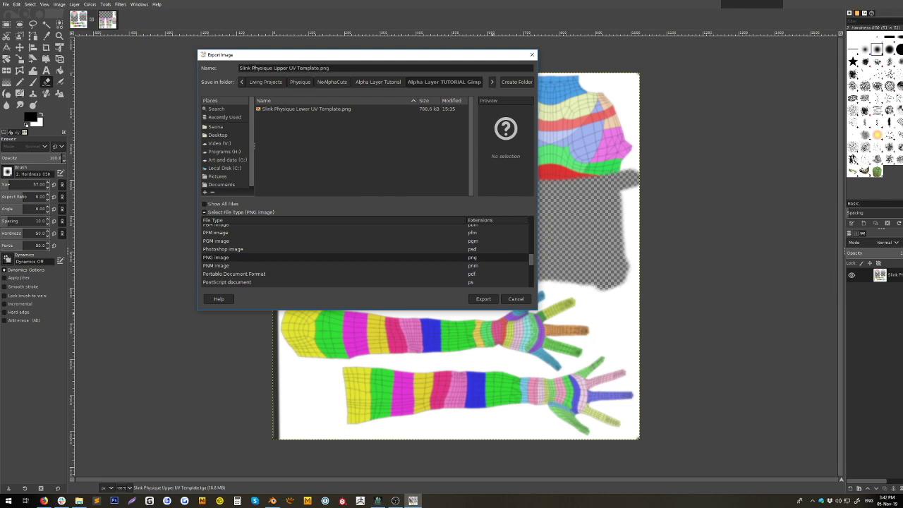
drag(320, 68, 227, 64)
text(1)
text(Alpha)
click(484, 300)
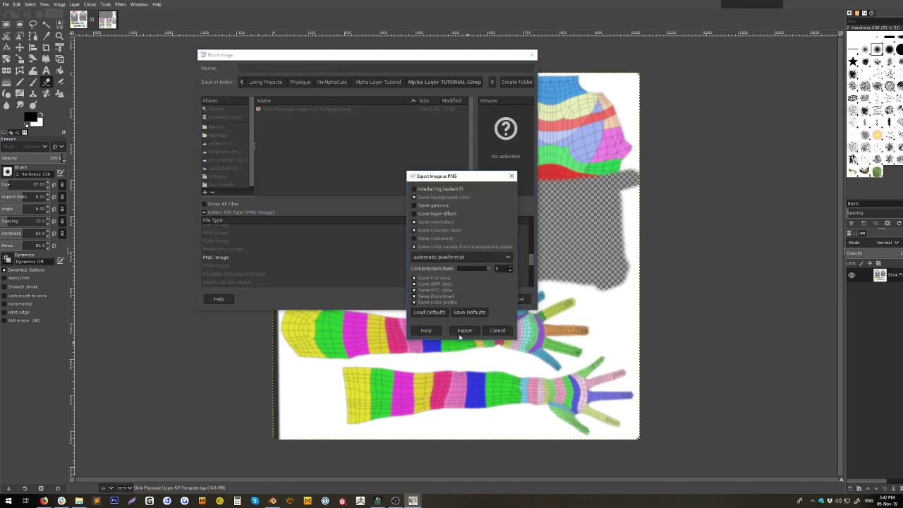
click(461, 332)
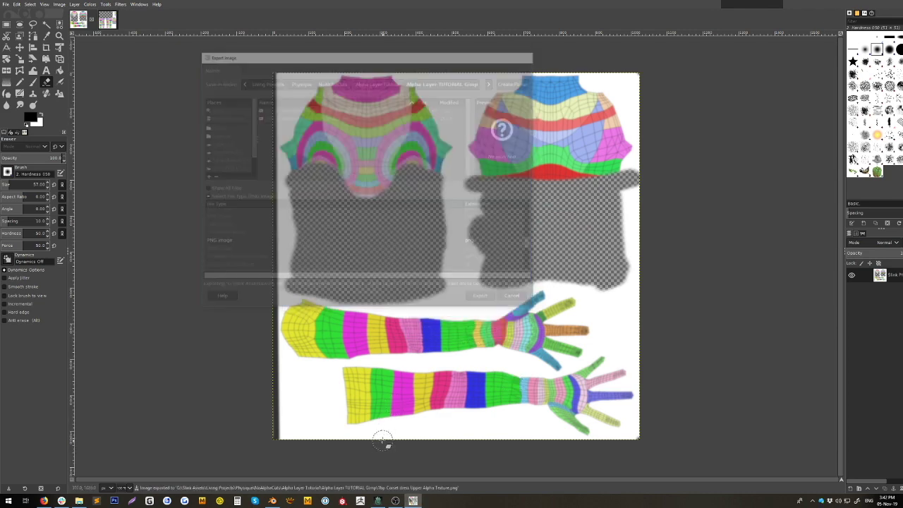
Step: Switch to the Second Life viewer and upload 1bp Corset dress Upper Alpha Texture.png as an image
click(378, 501)
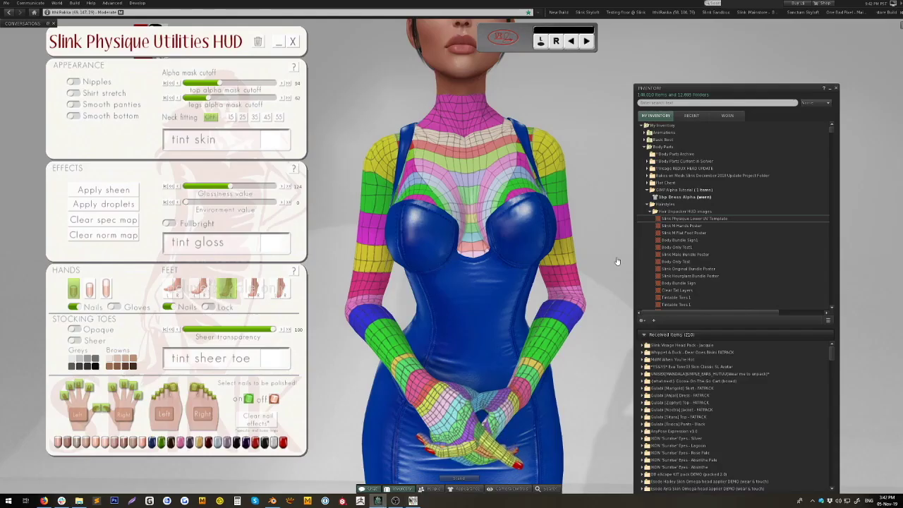
right_click(655, 271)
mouse_move(665, 275)
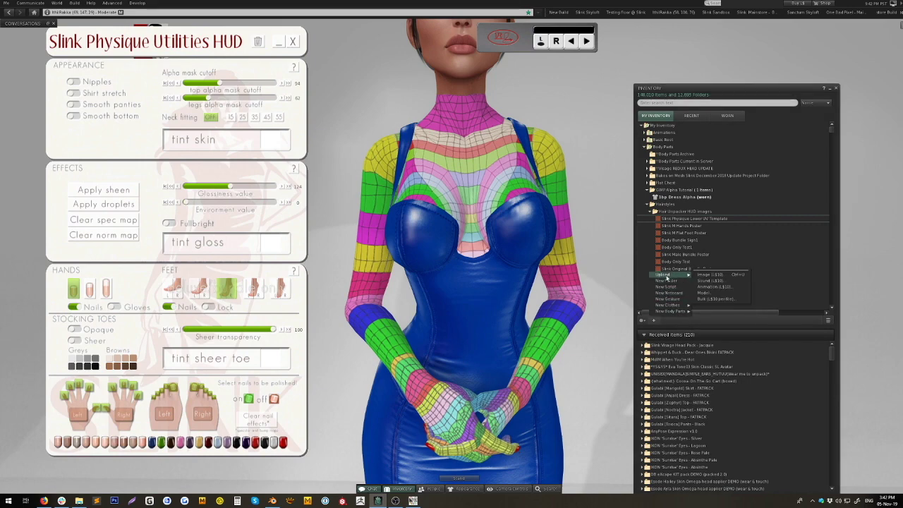
click(710, 273)
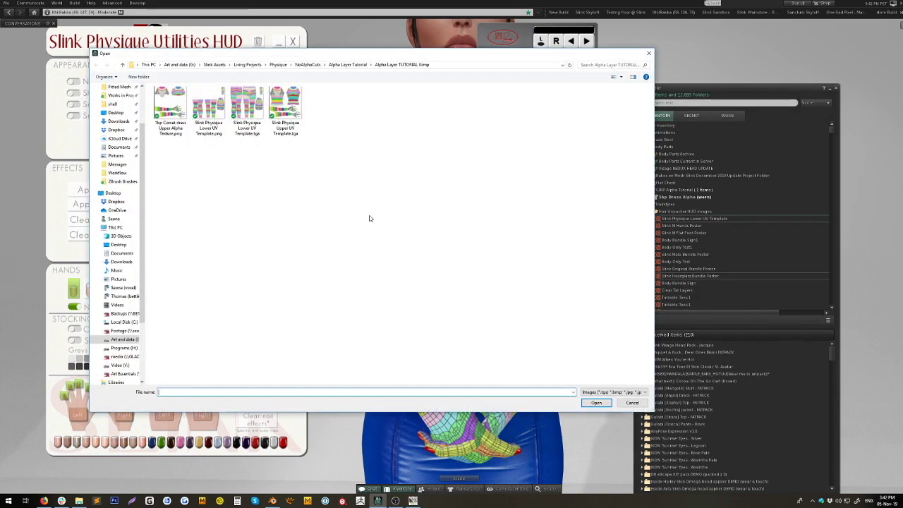
double_click(172, 113)
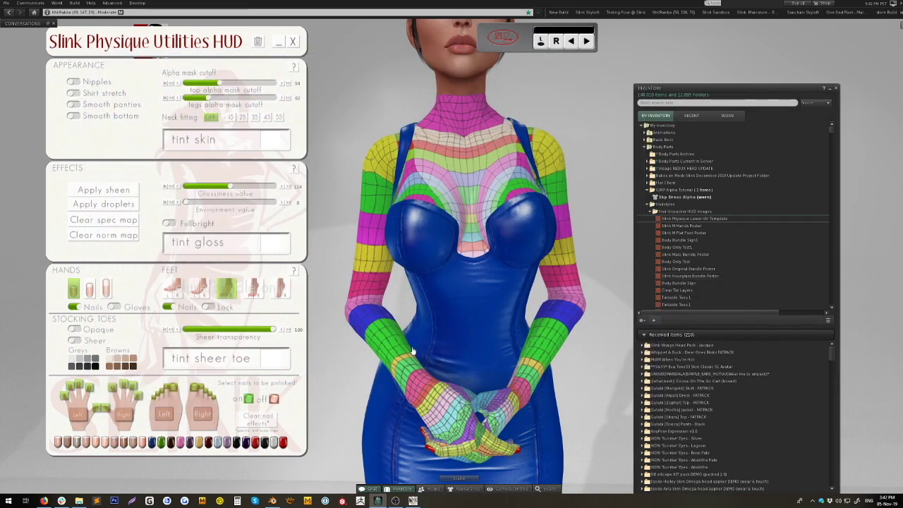
scroll(441, 263, up, 2)
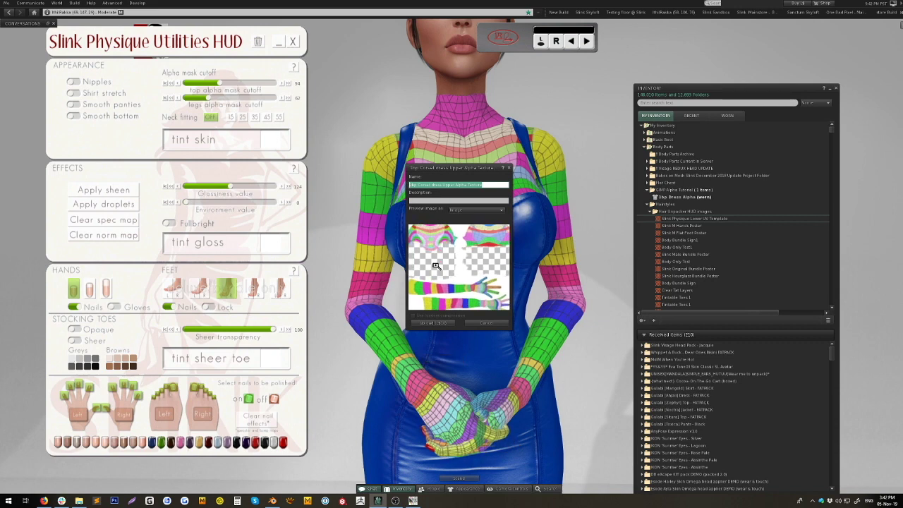
click(433, 322)
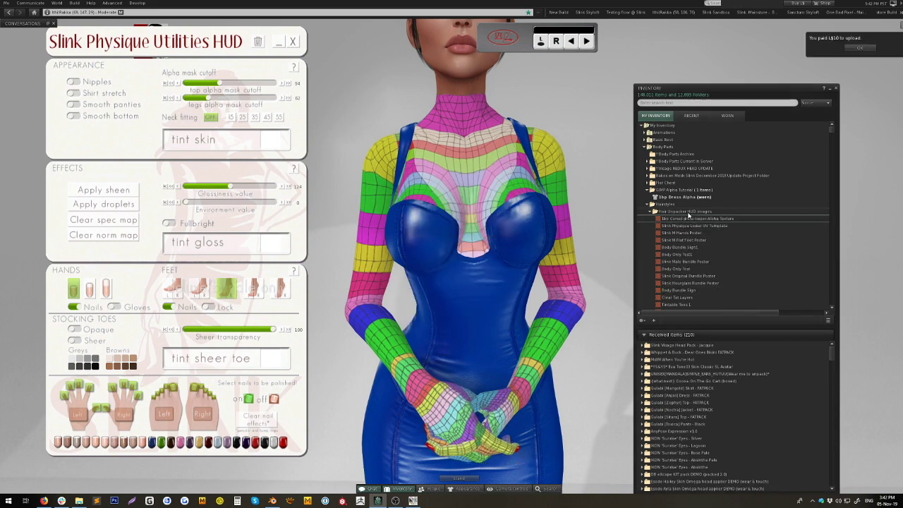
Step: Edit the worn 1bp Dress Alpha, assign the uploaded upper alpha texture to its Upper Alpha slot and close the appearance editor
right_click(688, 197)
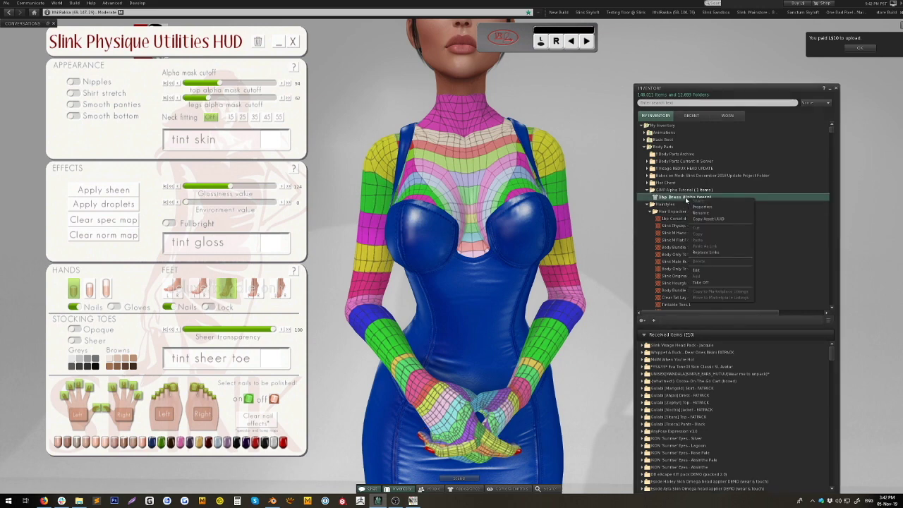
click(700, 271)
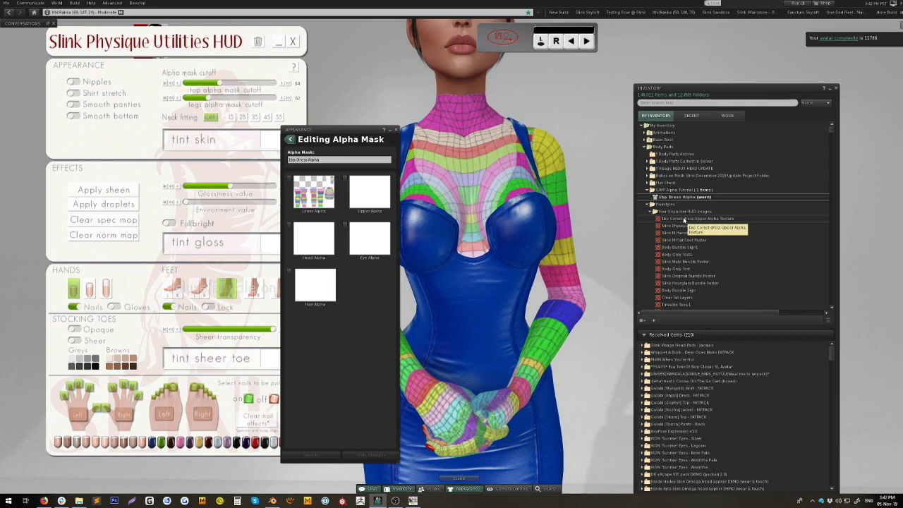
click(699, 219)
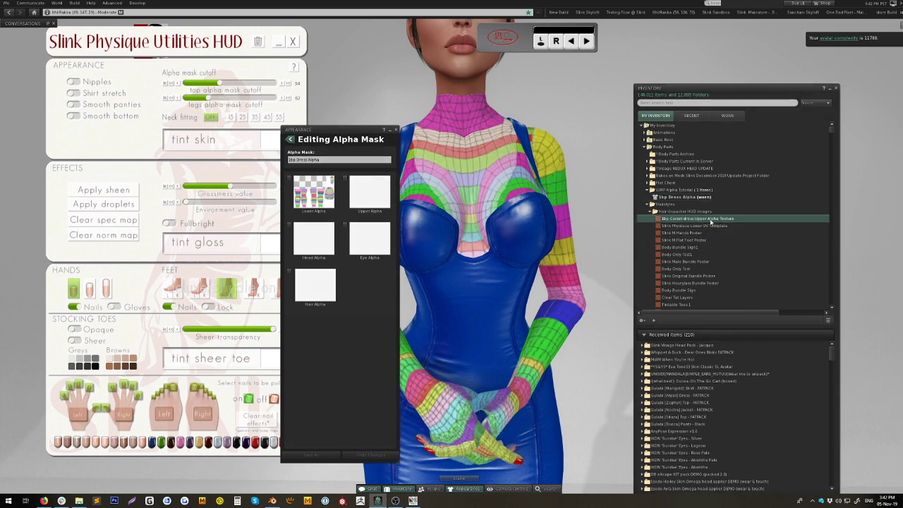
drag(702, 222, 487, 236)
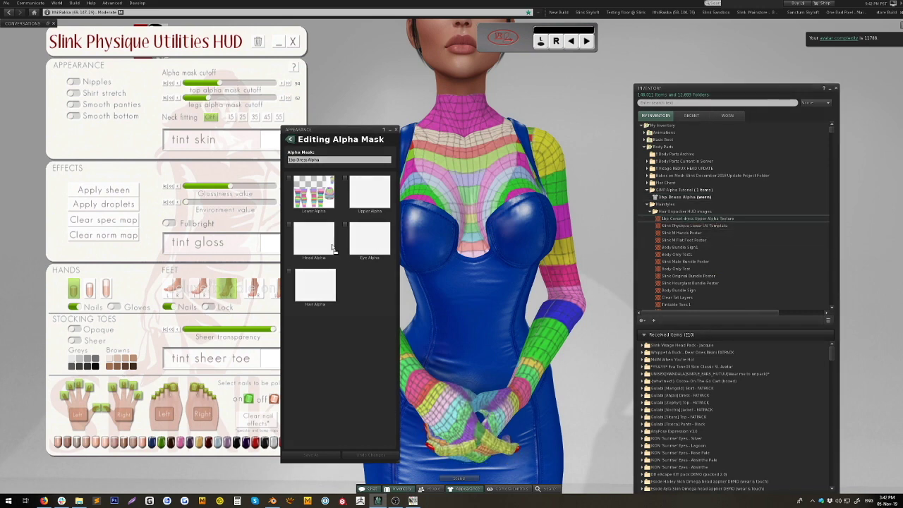
drag(342, 218, 365, 191)
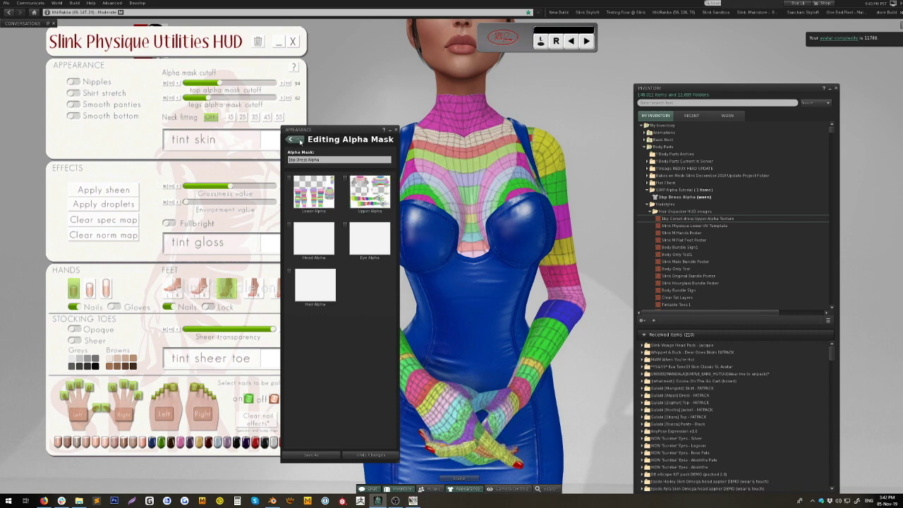
click(300, 142)
click(396, 130)
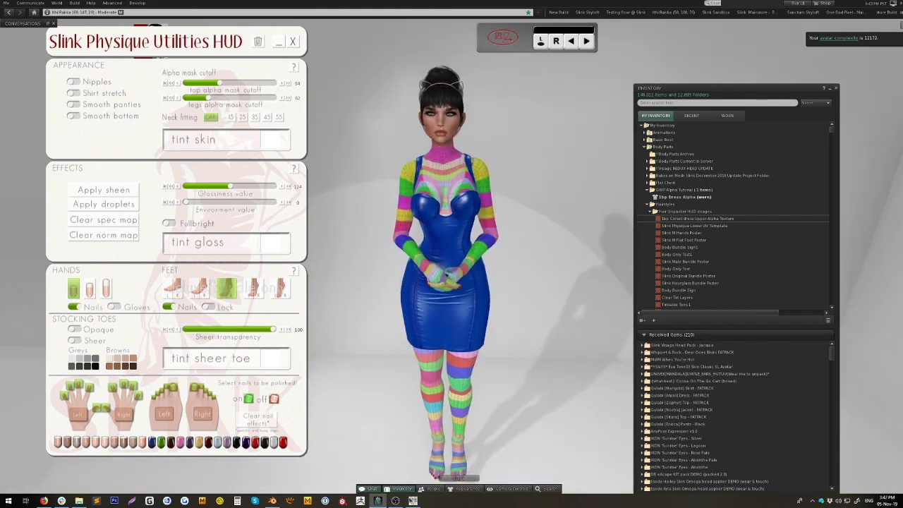
Step: Take the blue dress off the avatar and inspect the masked areas of the torso and legs
scroll(459, 259, up, 4)
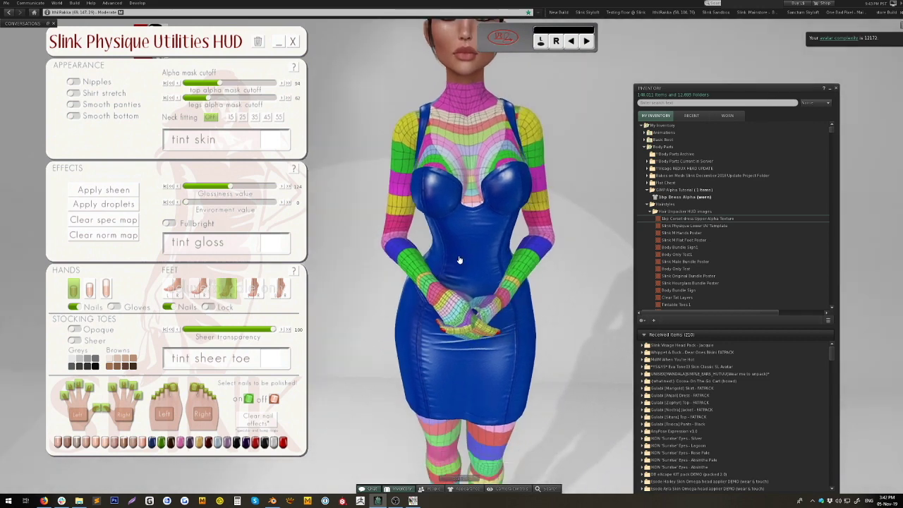
right_click(459, 260)
click(472, 272)
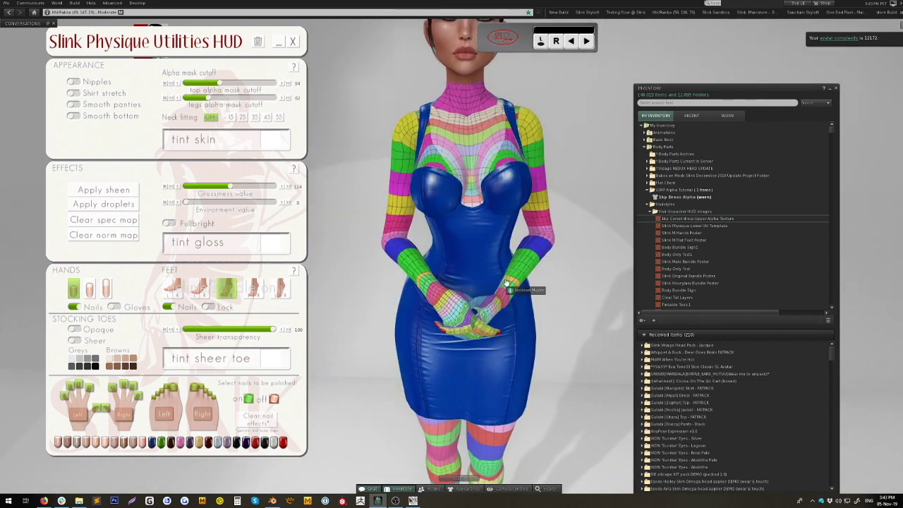
drag(469, 190, 463, 384)
alt+click(454, 400)
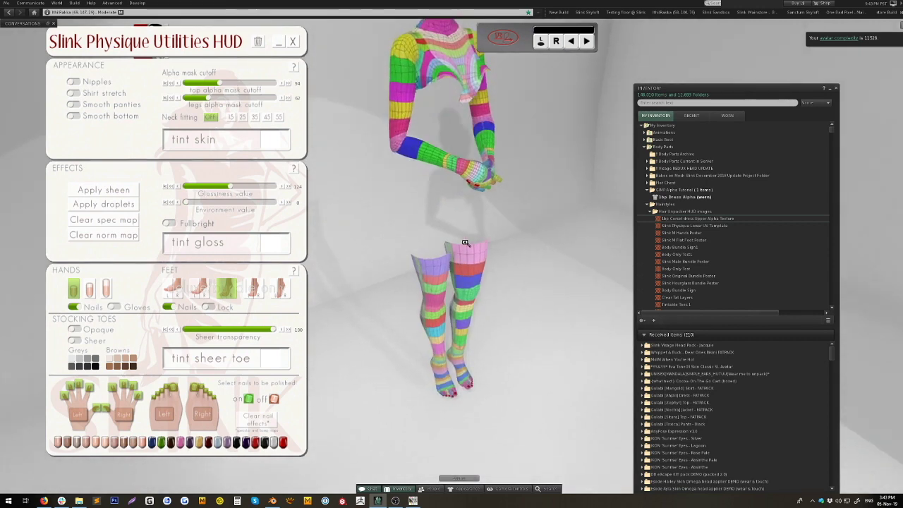
drag(490, 184, 445, 141)
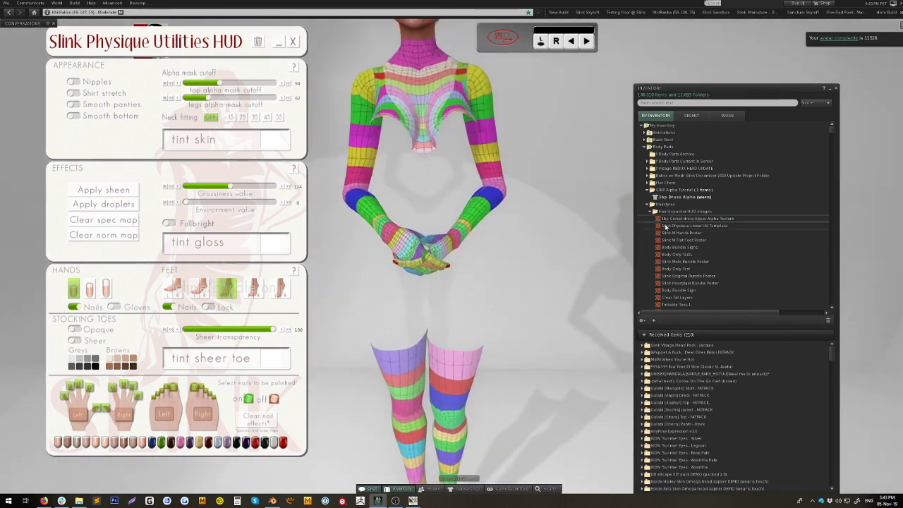
Step: Search the inventory for "corset dress", wear the Plum leather Physique Hourglass version, and clear the search to show recent items
click(649, 103)
text(corset dre)
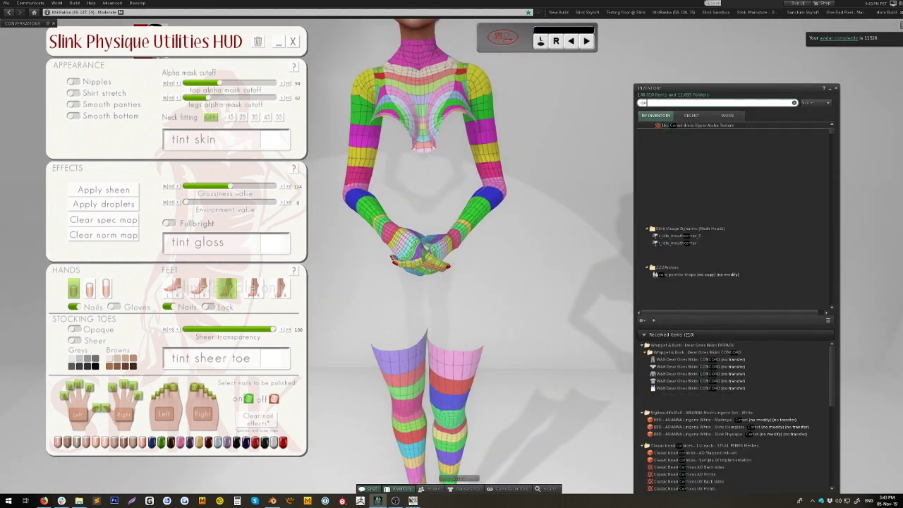
text(ss)
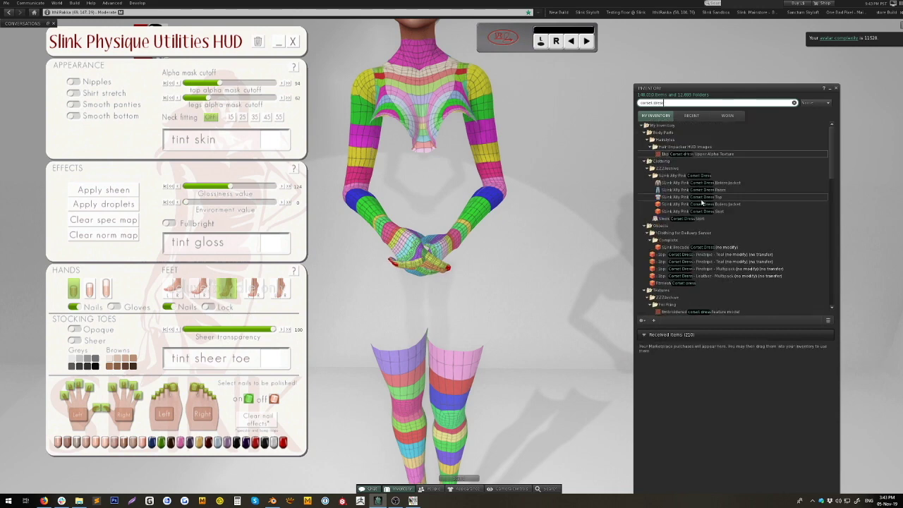
scroll(786, 245, down, 8)
scroll(787, 244, up, 3)
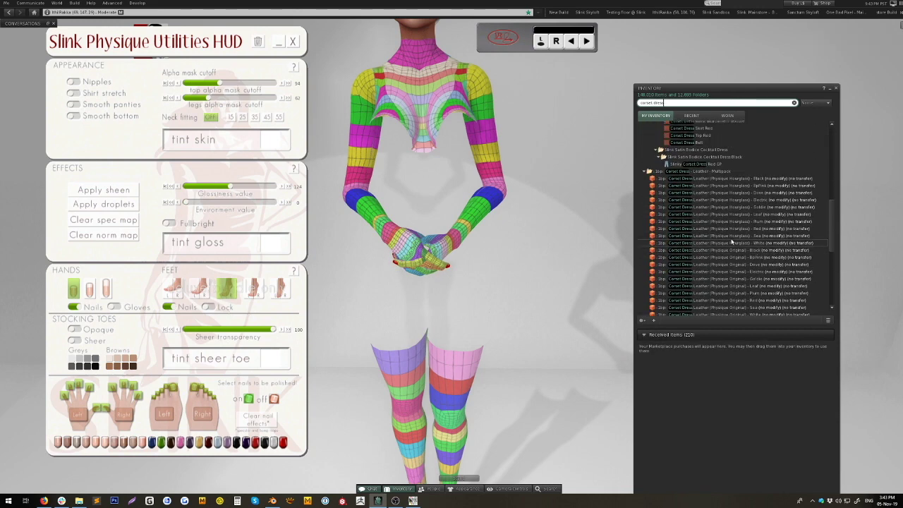
click(714, 225)
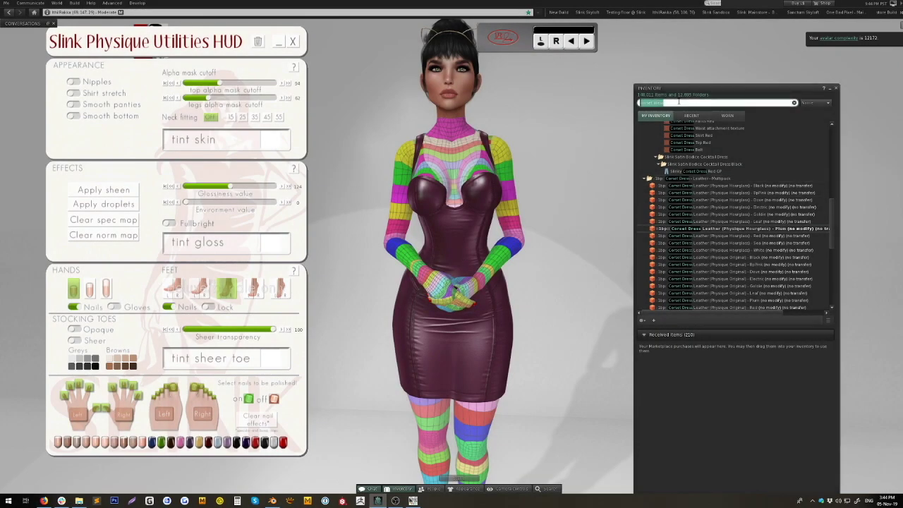
key(BackSpace)
click(692, 115)
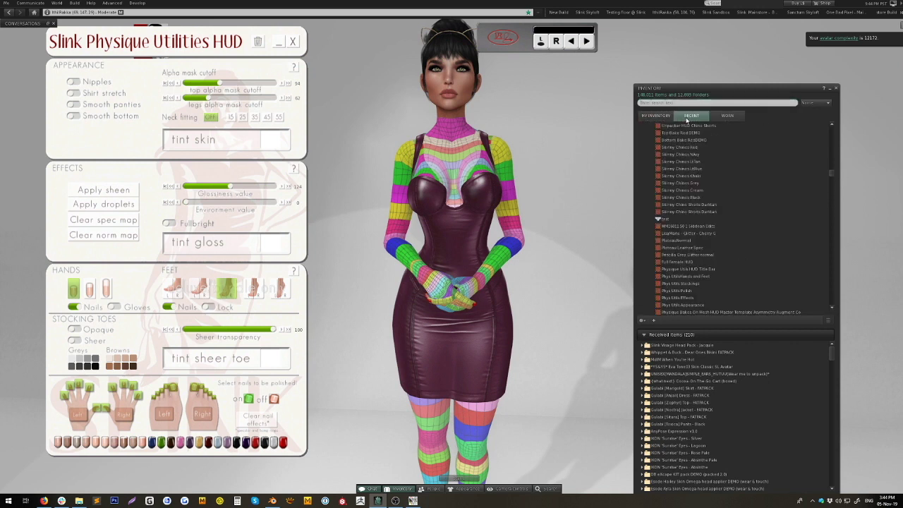
Step: Remove Slink Female UV Template for Alpha Creation from the current outfit and close the outfit editor
right_click(446, 189)
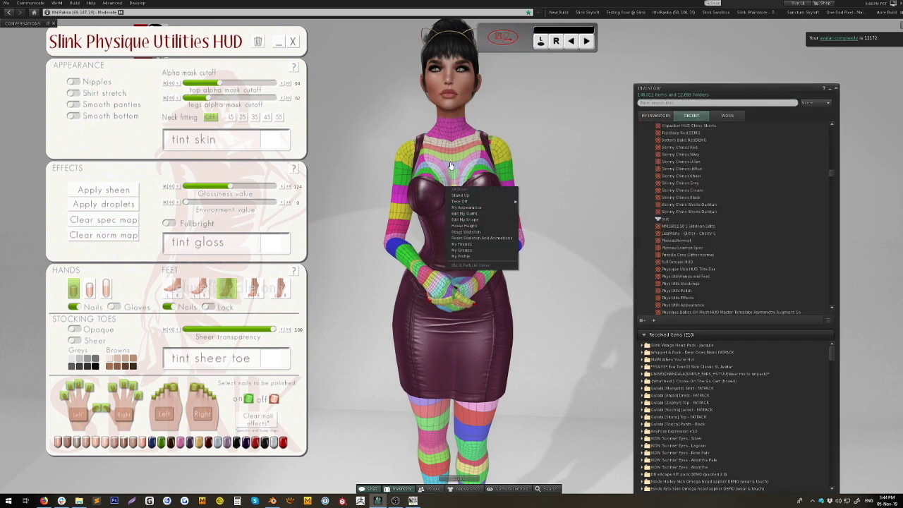
right_click(451, 163)
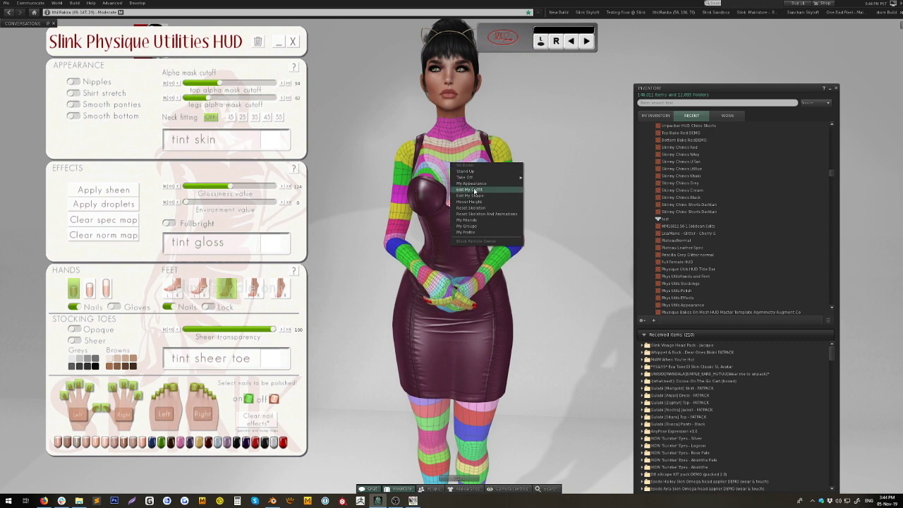
click(470, 189)
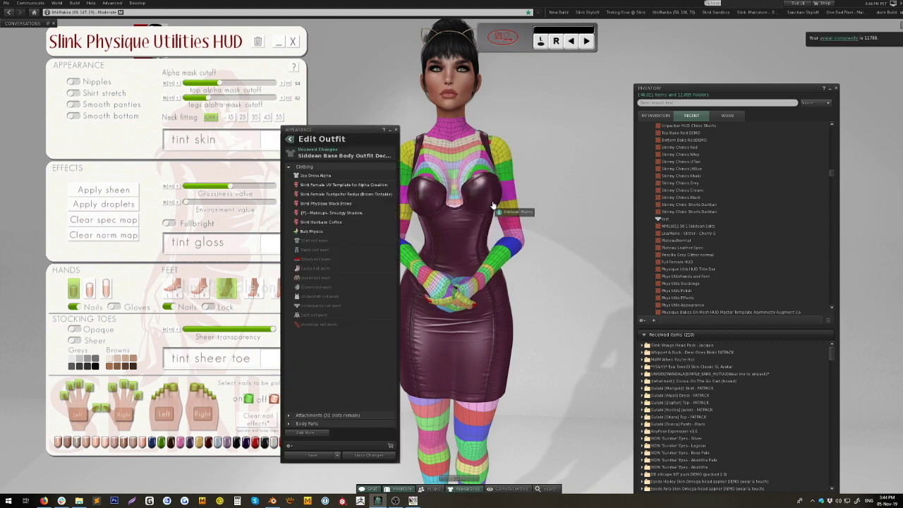
click(288, 184)
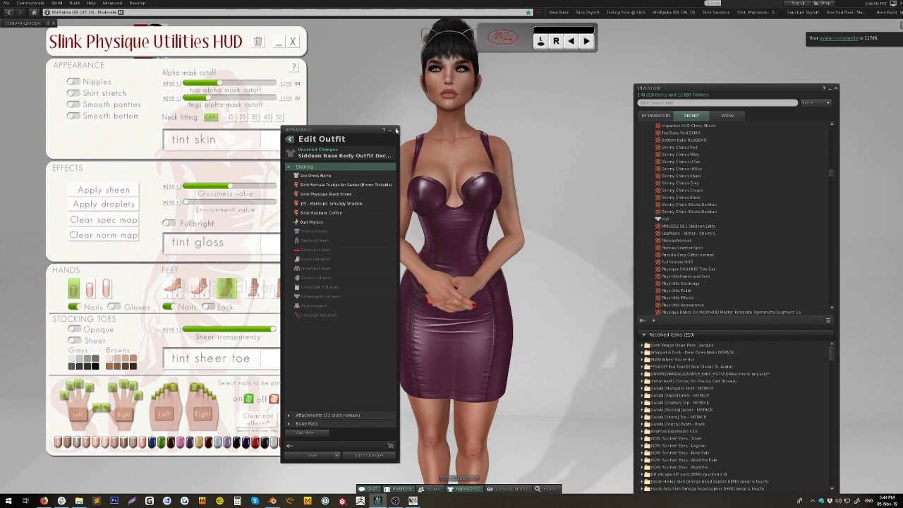
click(396, 131)
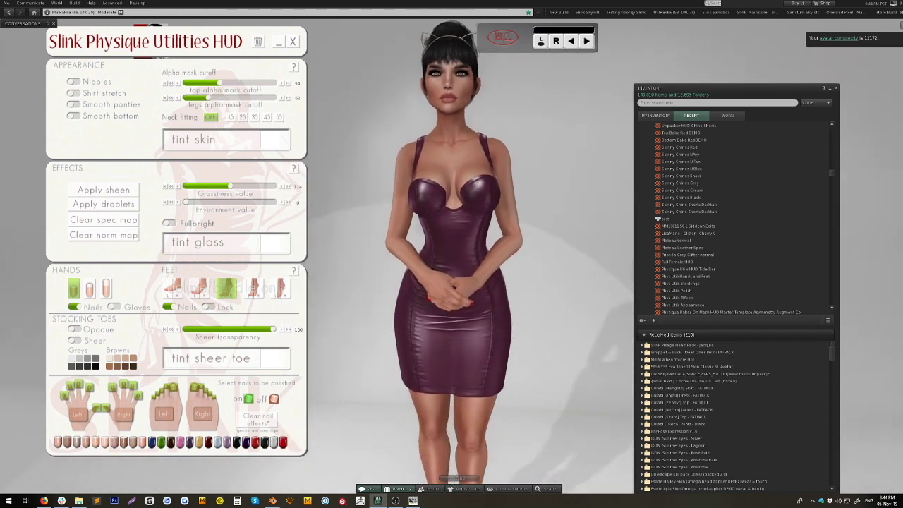
Step: Examine the plum corset dress on the avatar from the side and close up around the bust line
scroll(459, 254, down, 3)
drag(459, 212, 403, 176)
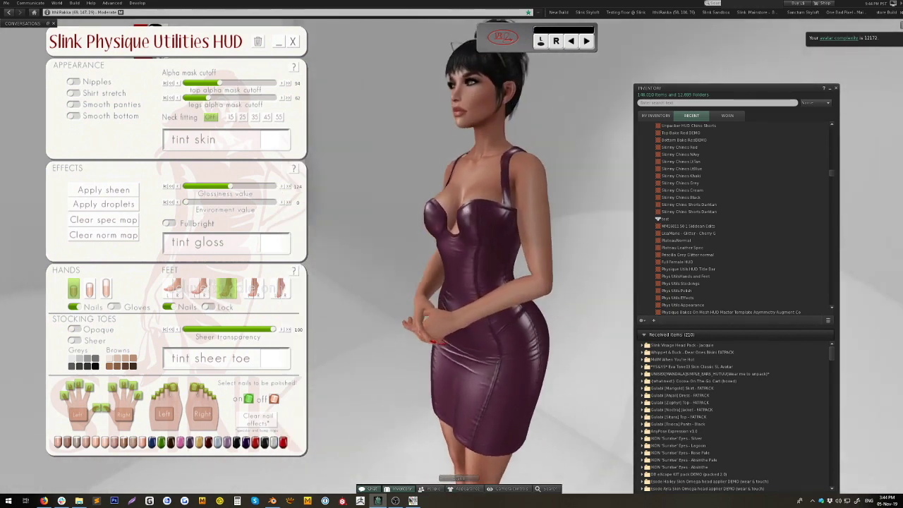
drag(460, 257, 487, 250)
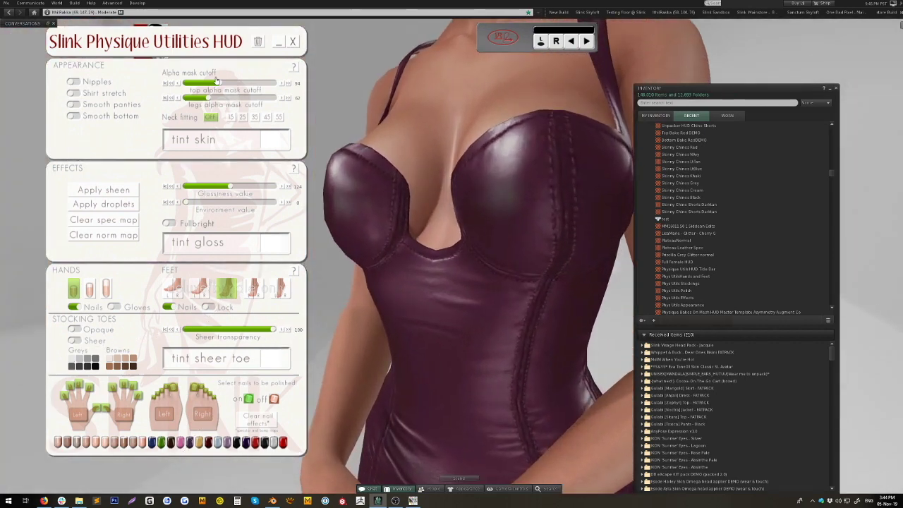
Step: Lower the top alpha mask cutoff to about 49 and check the bust line from the other side
click(204, 85)
drag(447, 262, 578, 229)
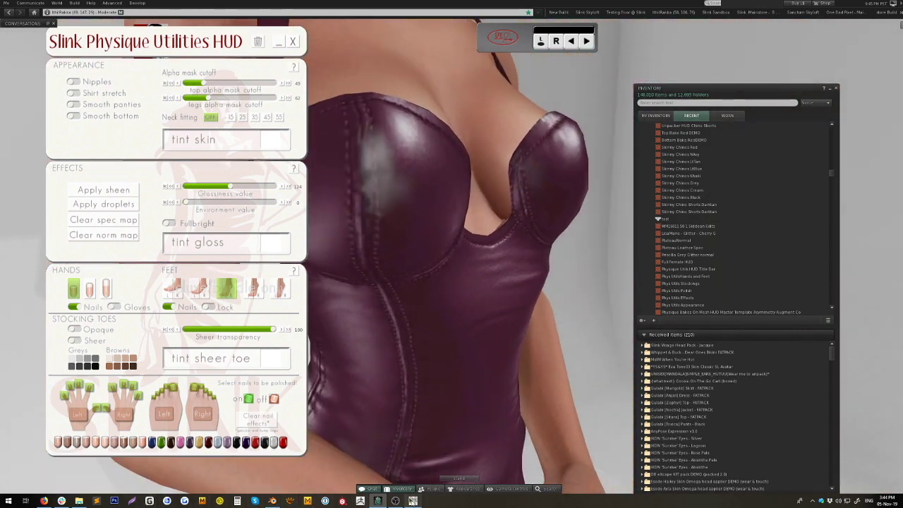
Step: Switch to GIMP and select the Paintbrush with its hardness set to 36
click(413, 501)
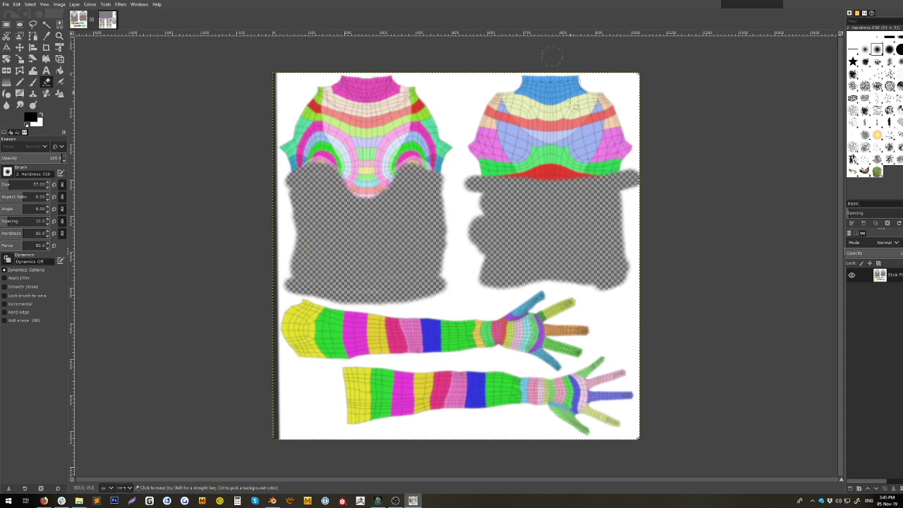
click(33, 82)
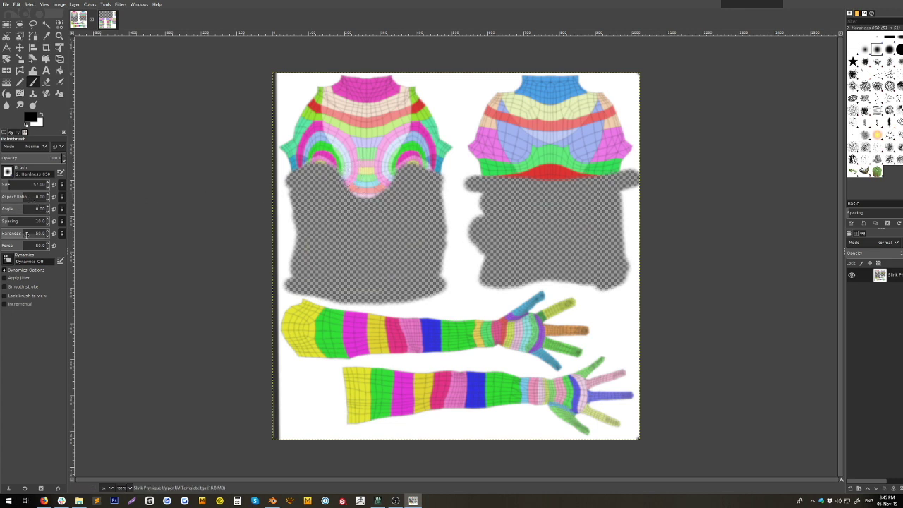
drag(24, 233, 15, 233)
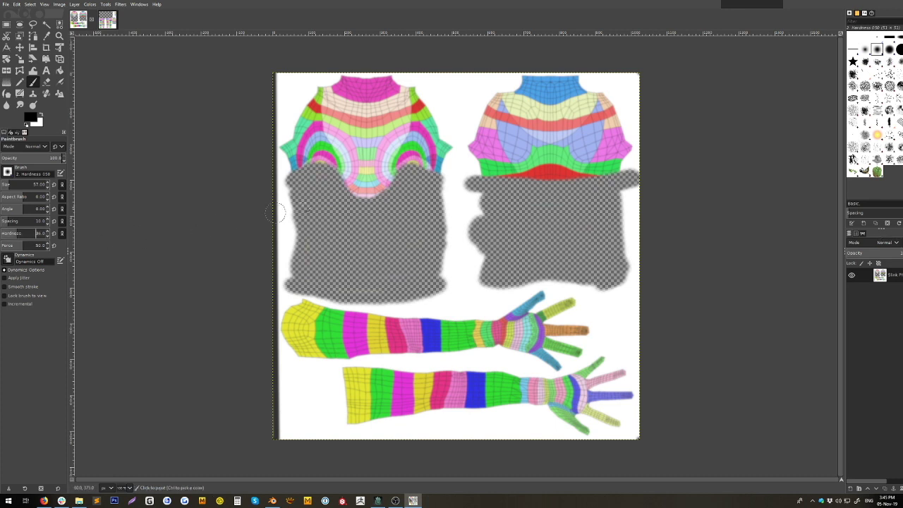
Step: Make white the foreground colour and paint over the mask edge on both sides of the front neckline dip
drag(347, 171, 348, 180)
key(ctrl+z)
click(42, 115)
mouse_move(352, 189)
mouse_down()
mouse_move(344, 170)
mouse_move(357, 187)
mouse_move(394, 170)
mouse_move(387, 185)
mouse_move(339, 185)
mouse_move(347, 174)
mouse_move(383, 189)
mouse_move(393, 183)
mouse_move(396, 173)
mouse_move(372, 165)
mouse_up()
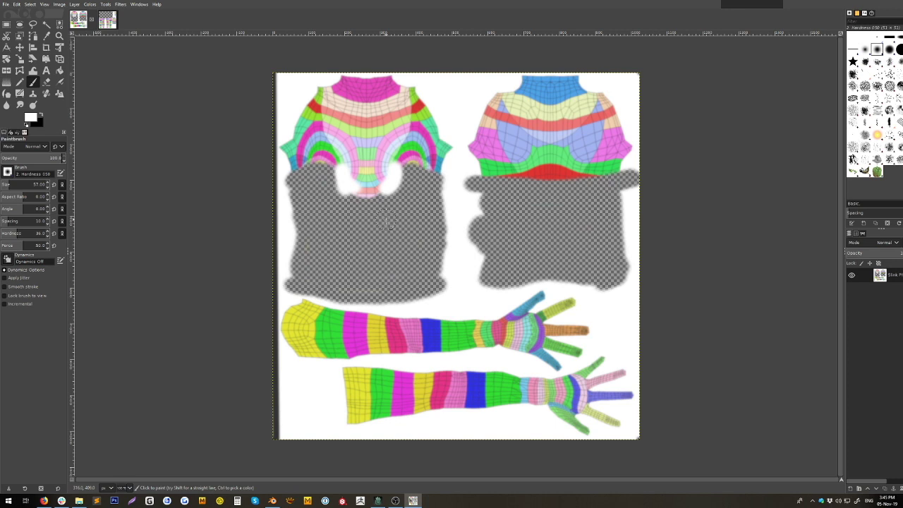
key(ctrl+z)
Step: Export the edited upper template as PNG, replacing the existing 1bp Corset dress Upper Alpha Texture.png
click(6, 4)
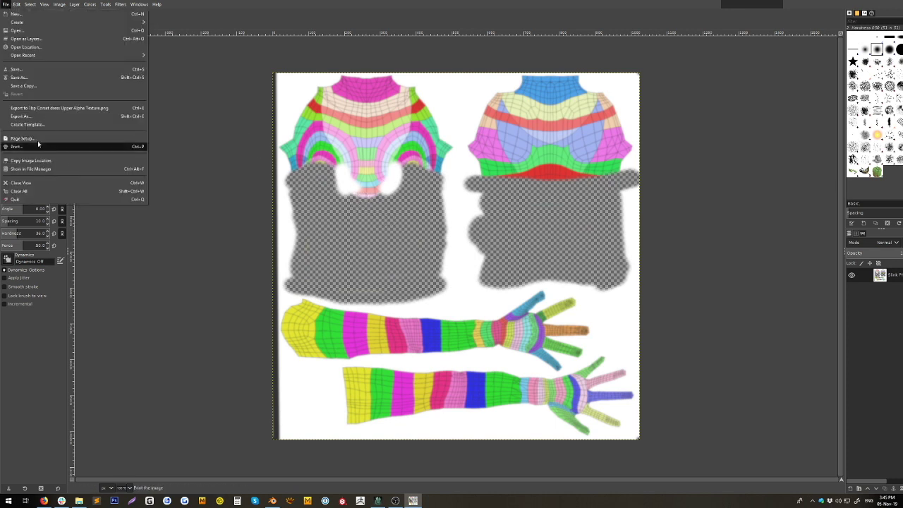
click(26, 117)
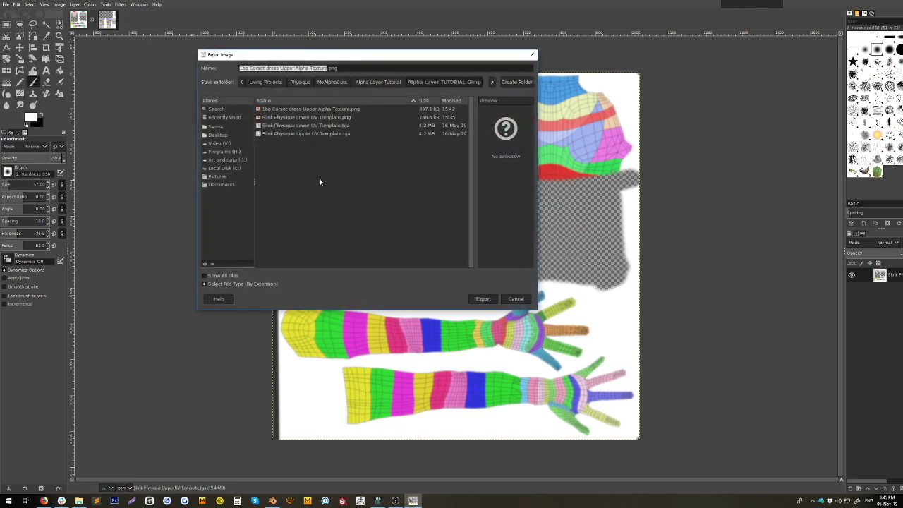
click(288, 111)
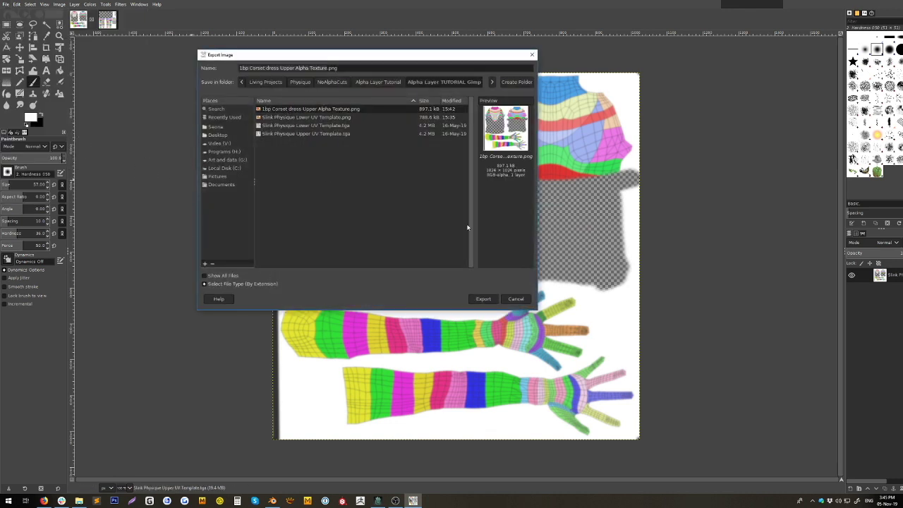
click(477, 299)
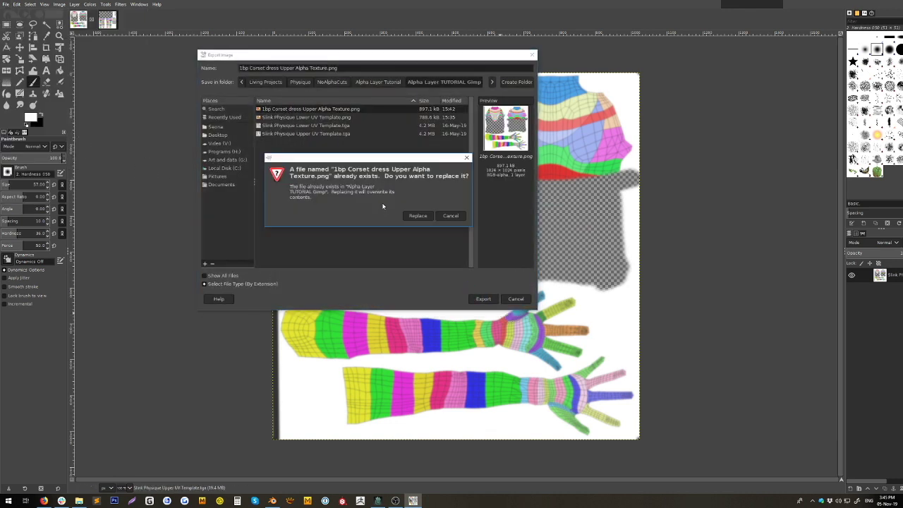
click(418, 216)
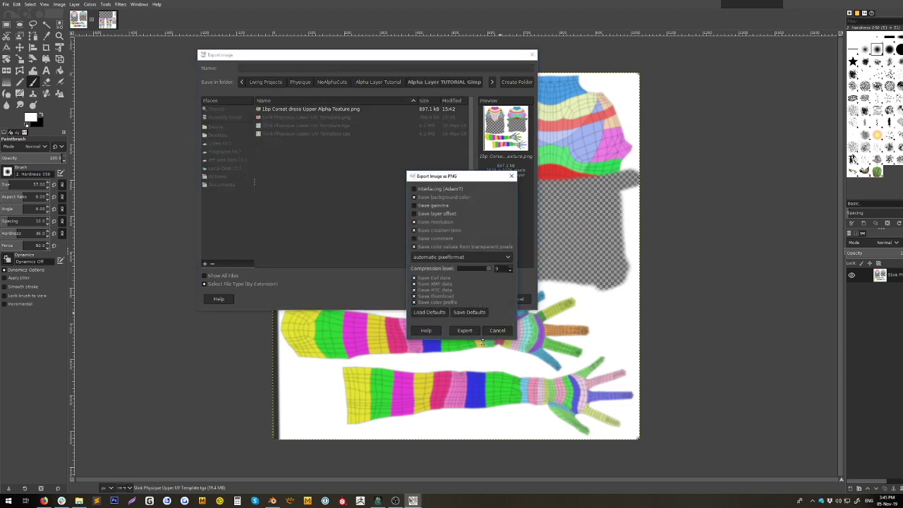
click(464, 331)
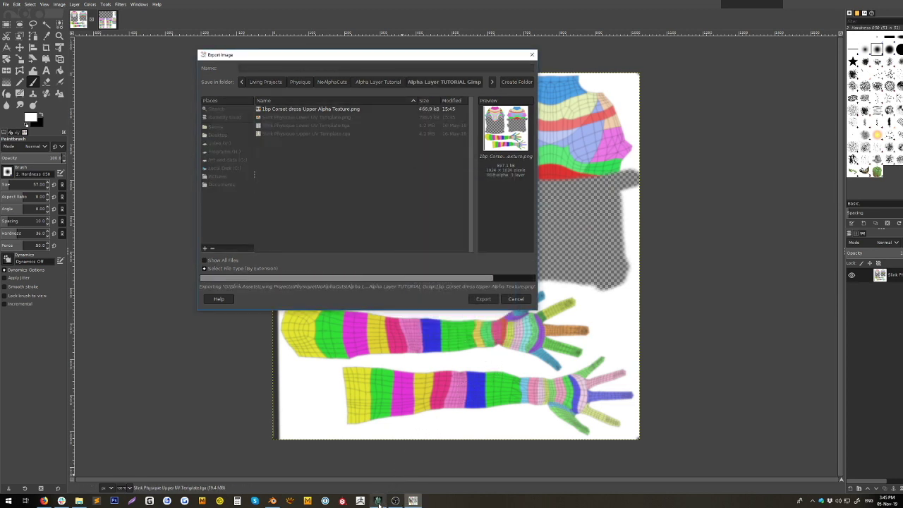
Step: Switch to Second Life and upload 1bp Corset dress Upper Alpha Texture.png as an image
click(379, 503)
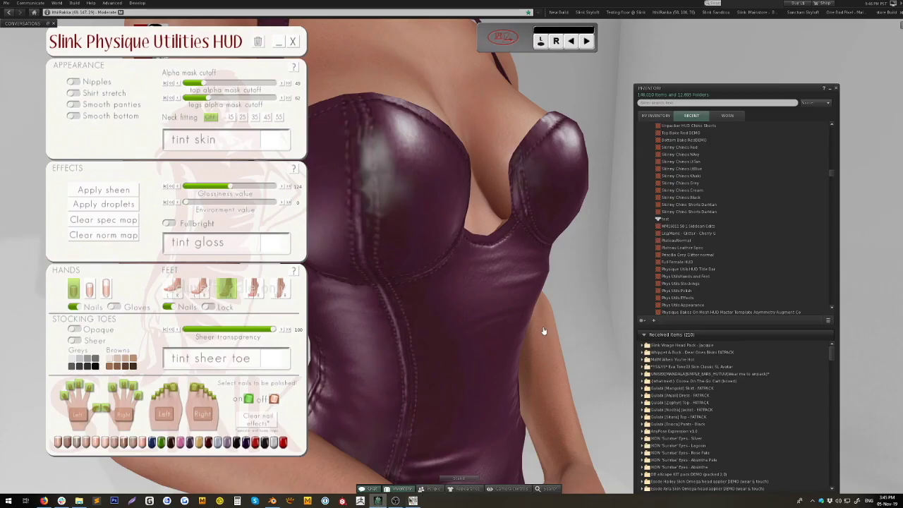
click(649, 322)
click(710, 275)
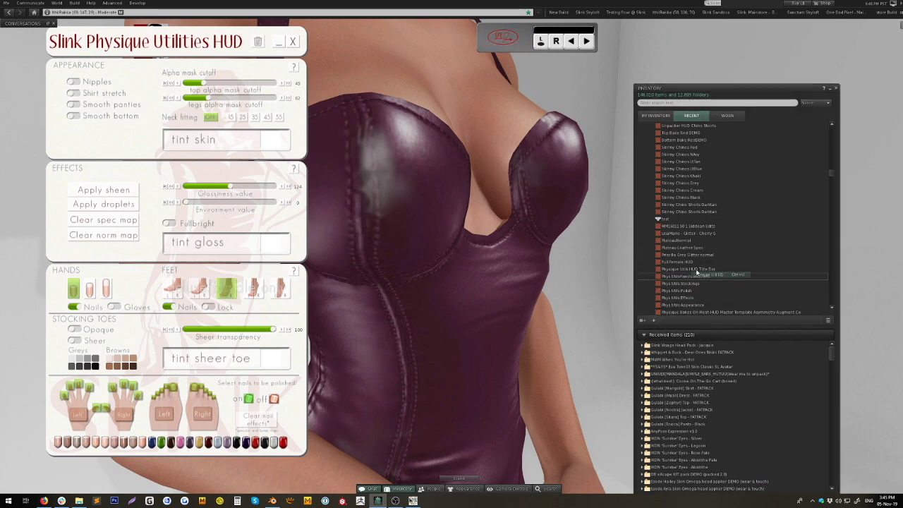
click(175, 109)
double_click(174, 110)
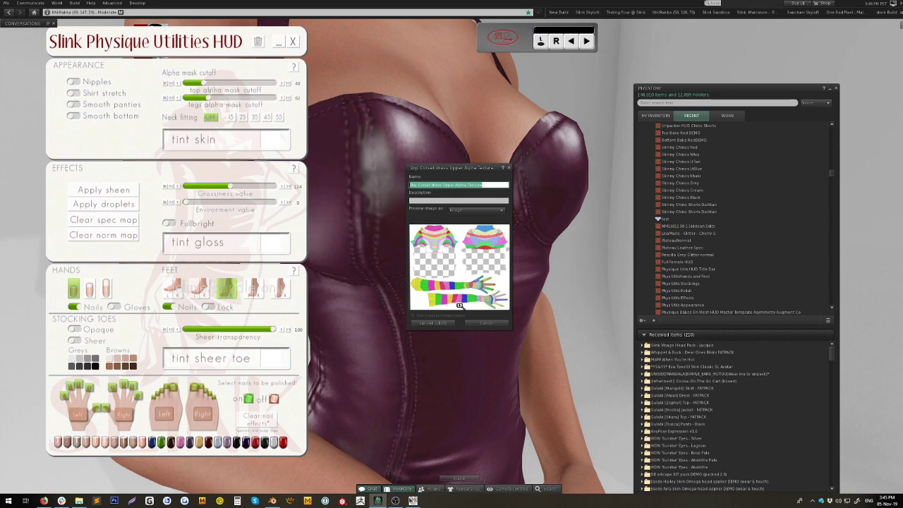
click(433, 323)
Step: Assign the newly uploaded texture to the Upper Alpha of 1bp Dress Alpha, close the editor, and inspect the neckline up close
mouse_move(362, 232)
alt+mouse_down()
mouse_move(338, 243)
mouse_move(437, 212)
mouse_move(494, 268)
mouse_move(363, 232)
alt+mouse_up()
alt+drag(494, 268, 487, 247)
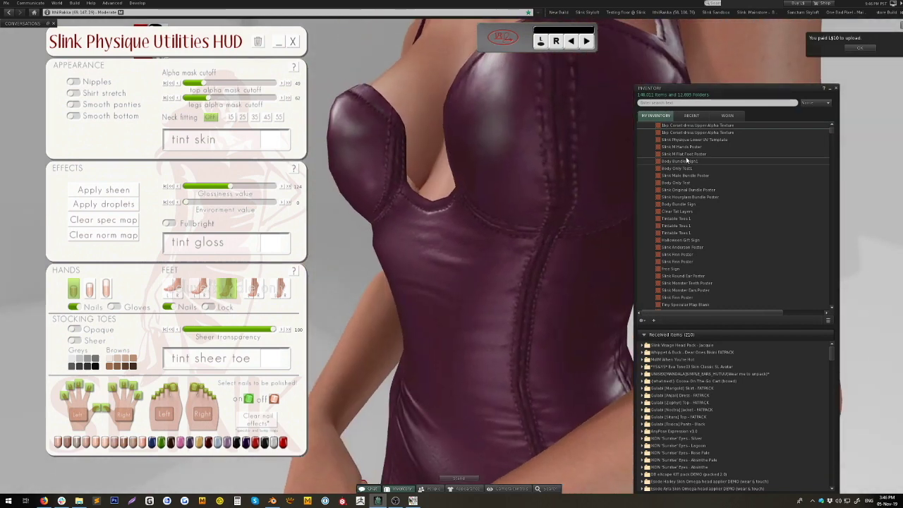
scroll(687, 162, up, 2)
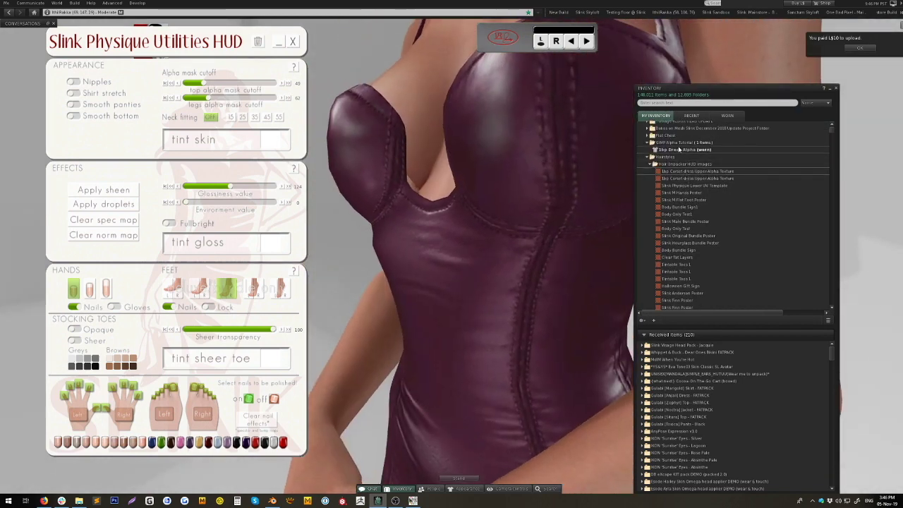
right_click(679, 149)
click(701, 223)
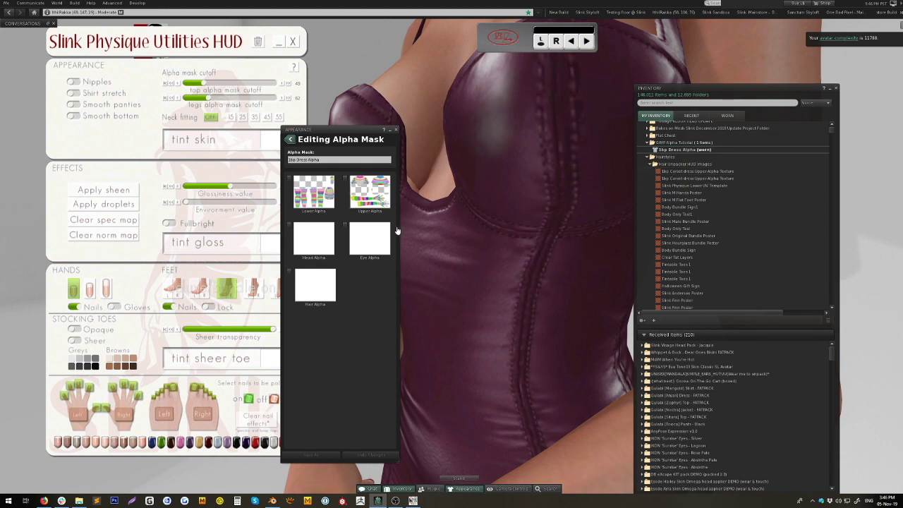
drag(695, 171, 351, 187)
click(294, 139)
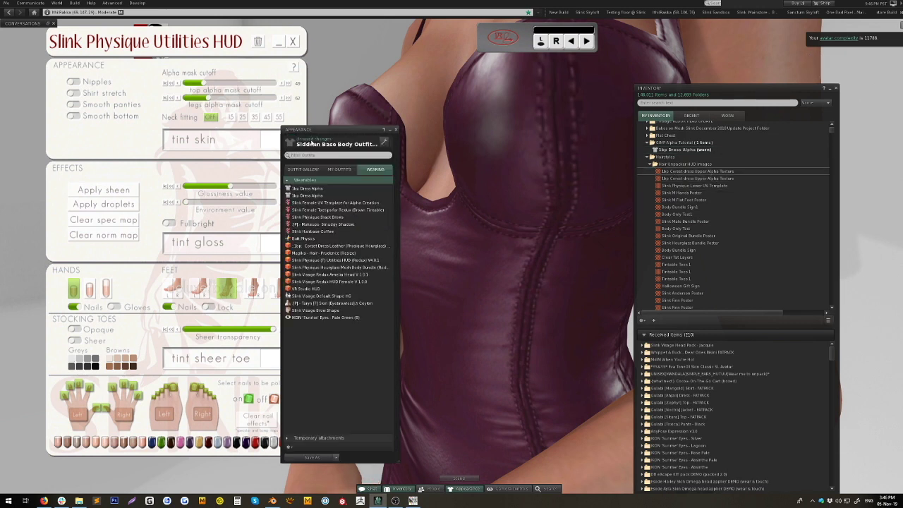
click(396, 130)
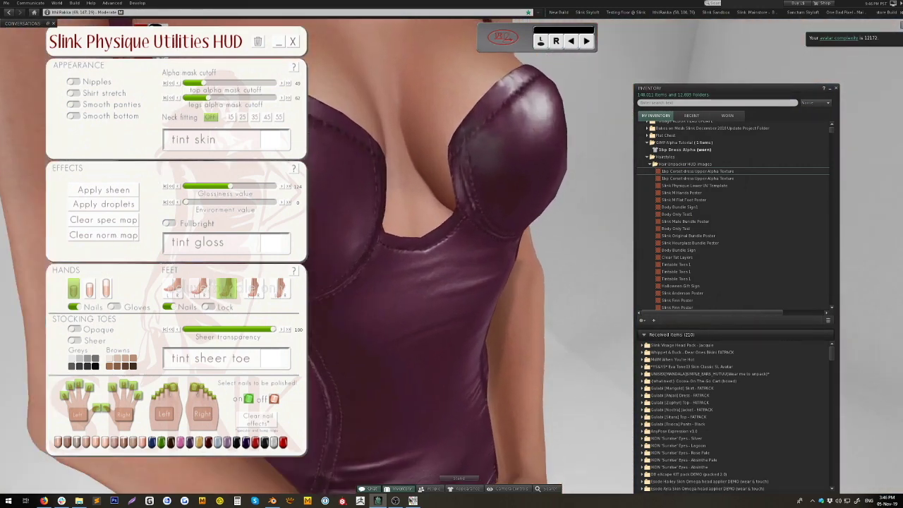
scroll(456, 251, down, 8)
scroll(440, 339, up, 10)
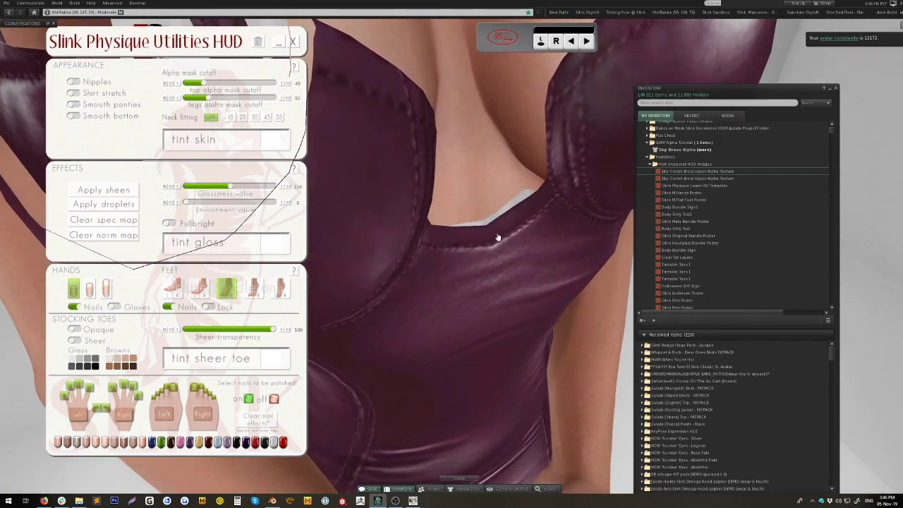
Step: Switch to GIMP, paint white around the bottom of the front neckline dip, and re-export over 1bp Corset dress Upper Alpha Texture.png
click(413, 501)
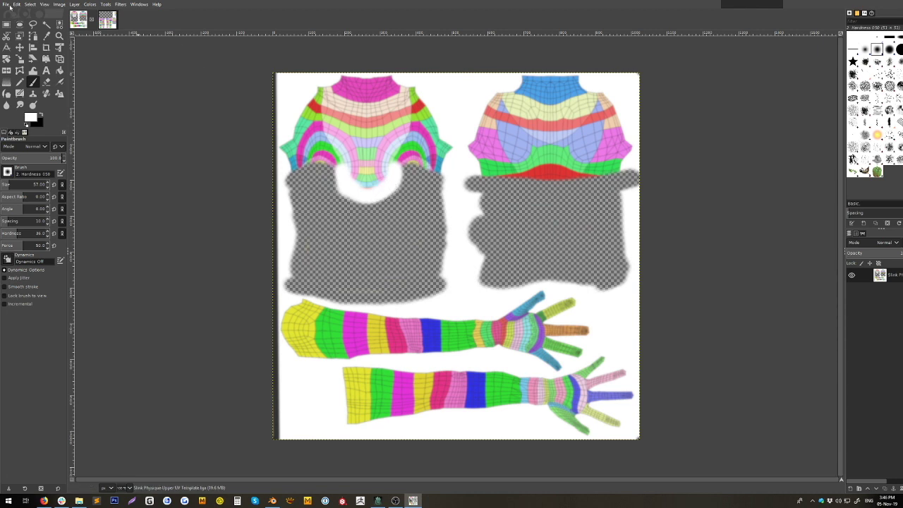
click(9, 4)
click(28, 119)
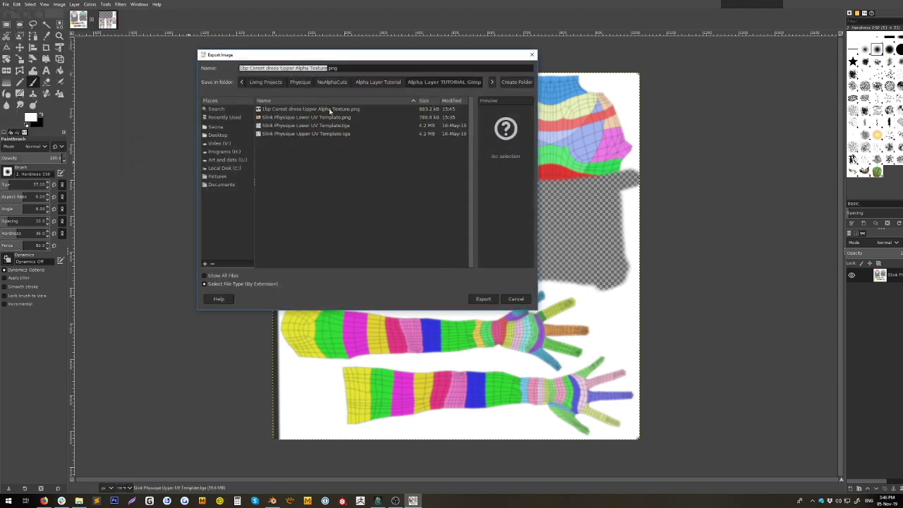
double_click(322, 111)
click(420, 215)
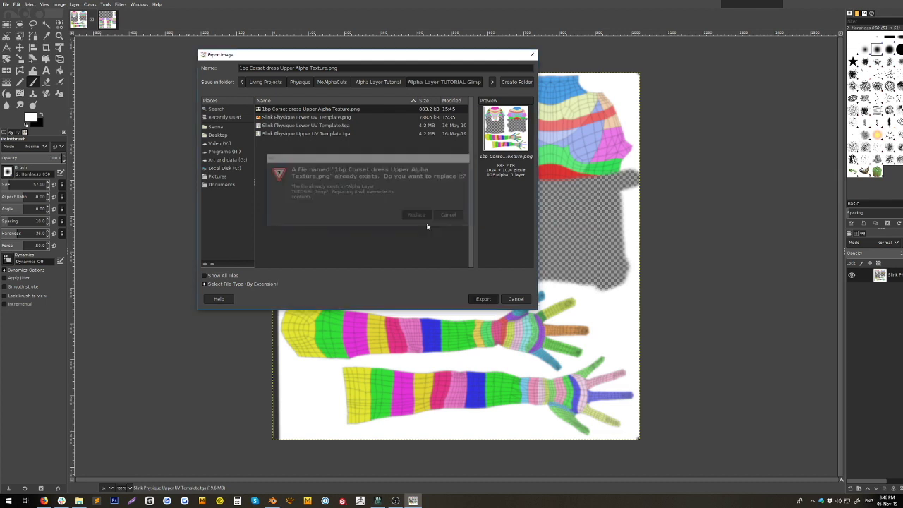
click(470, 332)
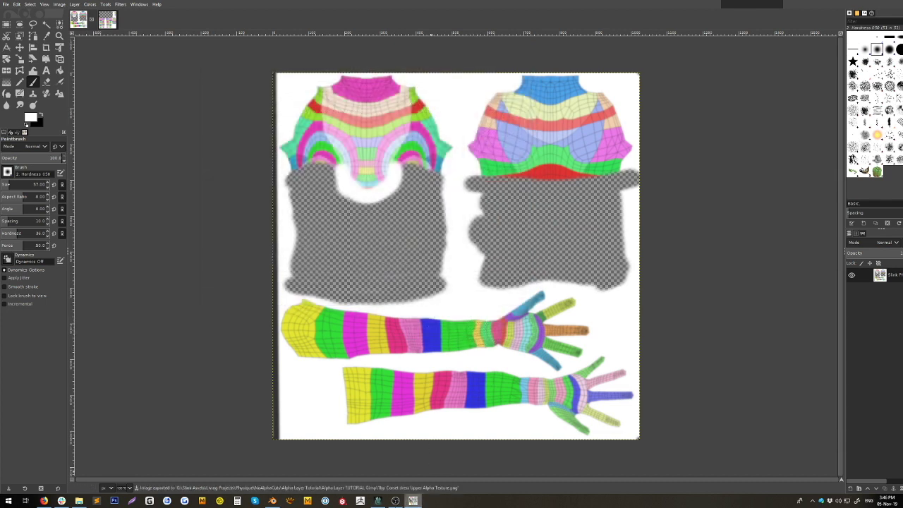
Step: Return to Second Life and upload the re-exported 1bp Corset dress Upper Alpha Texture.png
click(377, 501)
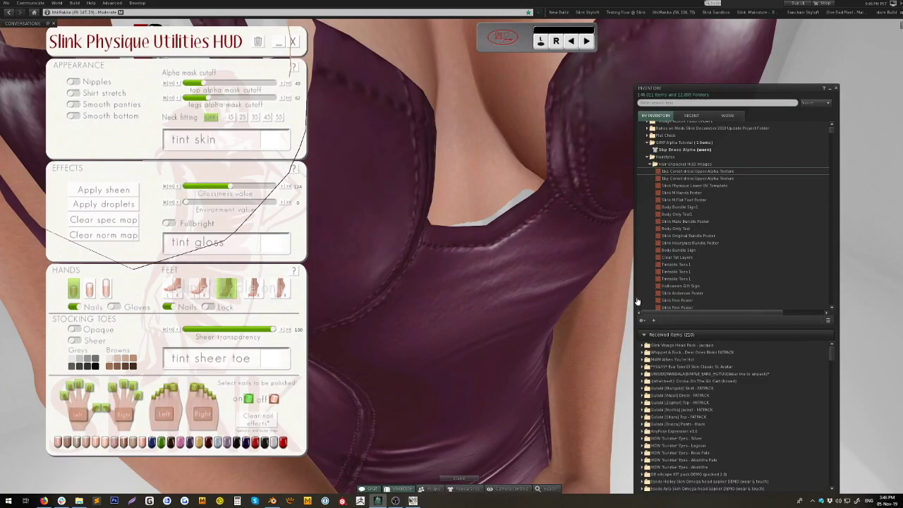
click(653, 321)
mouse_move(664, 275)
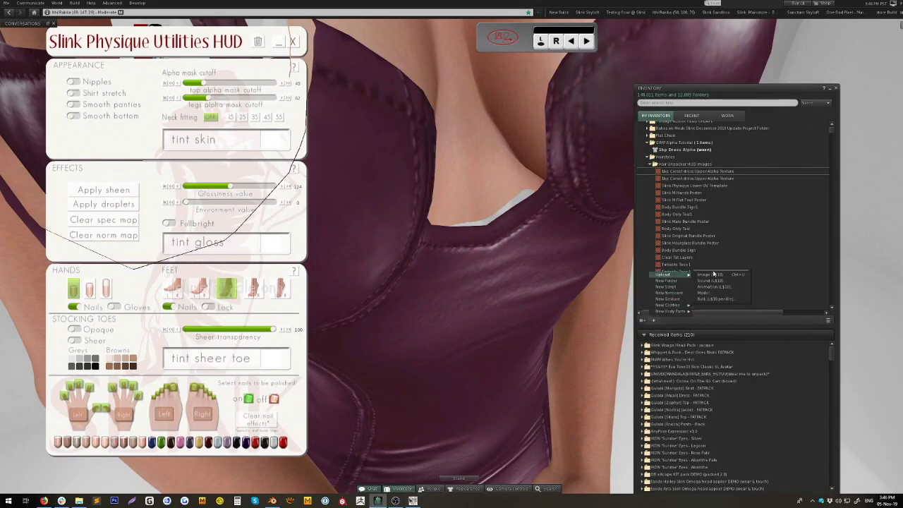
click(711, 275)
double_click(167, 106)
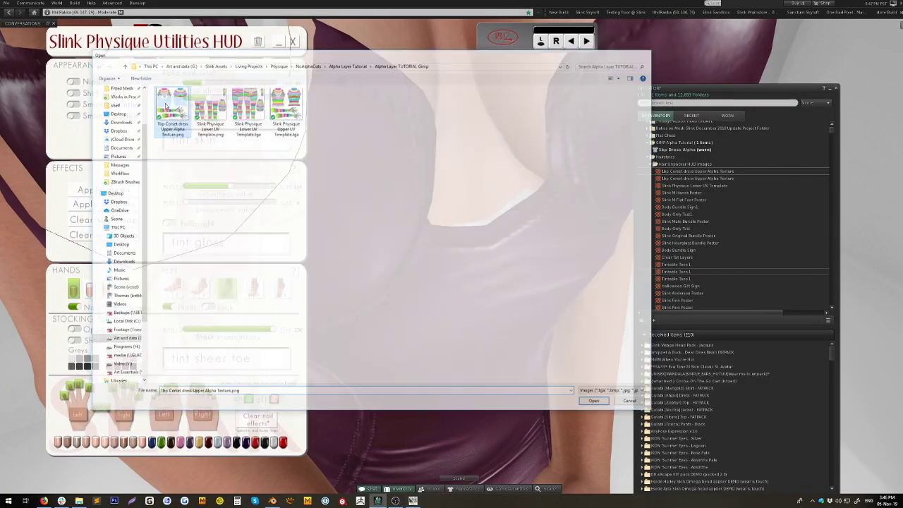
click(424, 324)
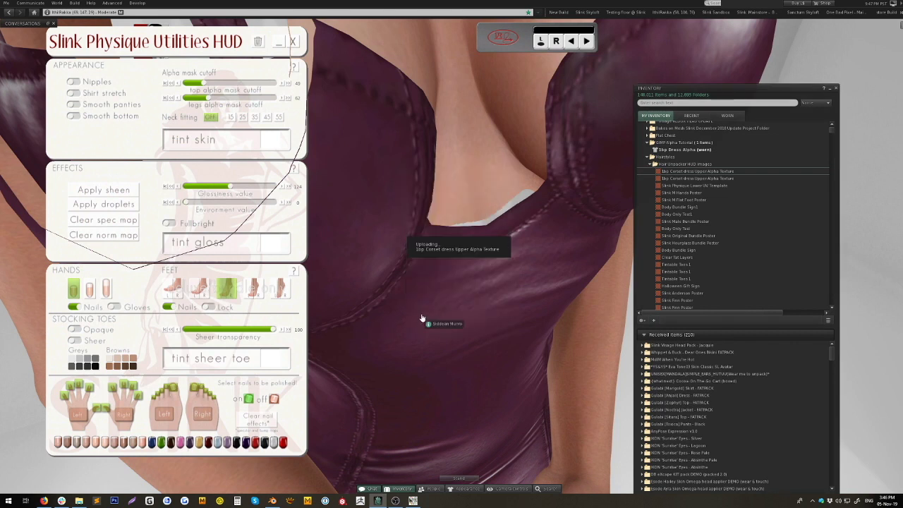
Step: Edit 1bp Dress Alpha, replace its Upper Alpha with the latest uploaded corset texture, and close the appearance editor
right_click(679, 150)
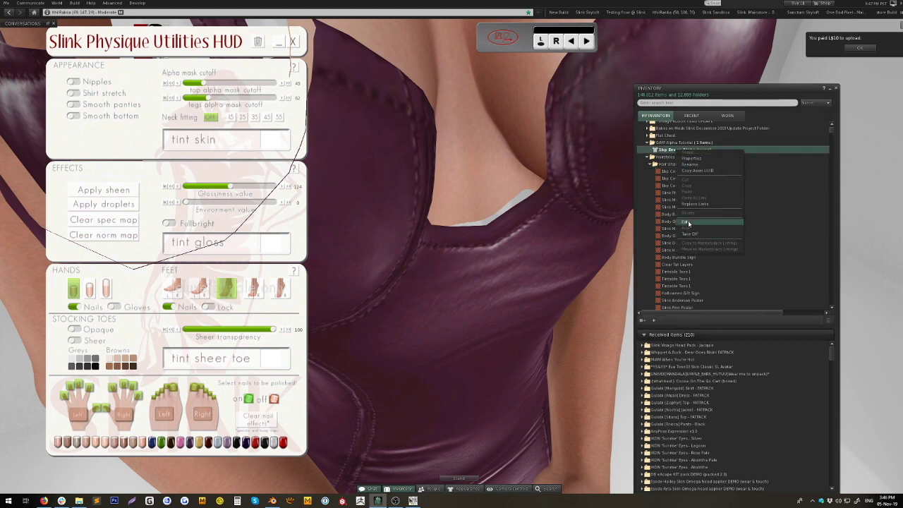
click(689, 224)
drag(685, 172, 358, 198)
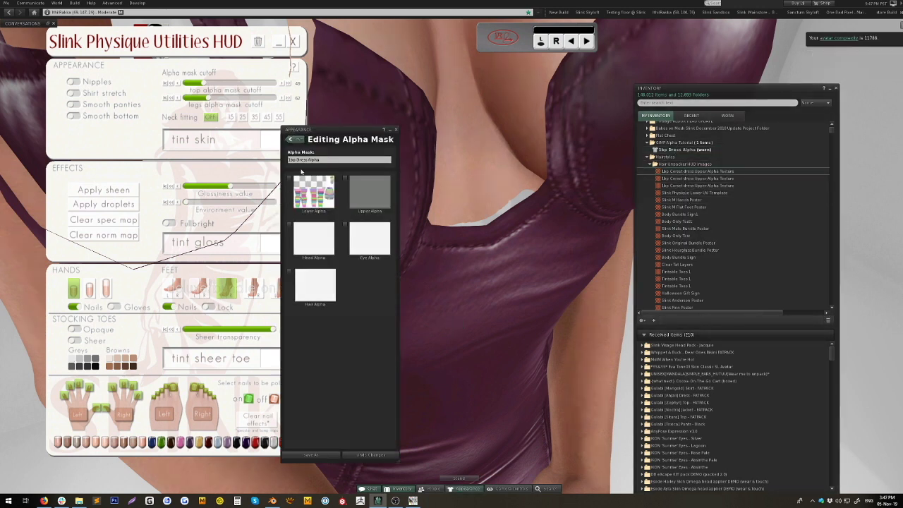
click(297, 140)
click(396, 129)
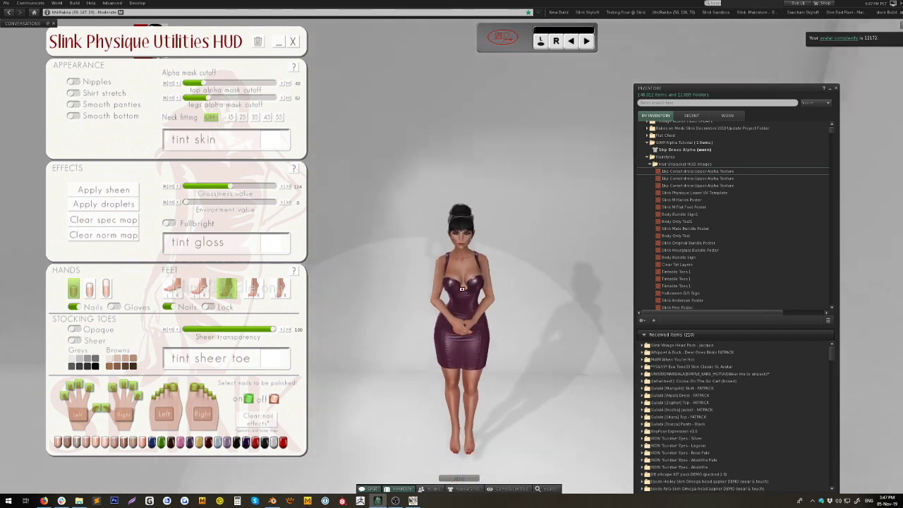
Step: Examine the whole avatar in the plum corset dress from the front and side for alpha gaps
drag(462, 290, 459, 263)
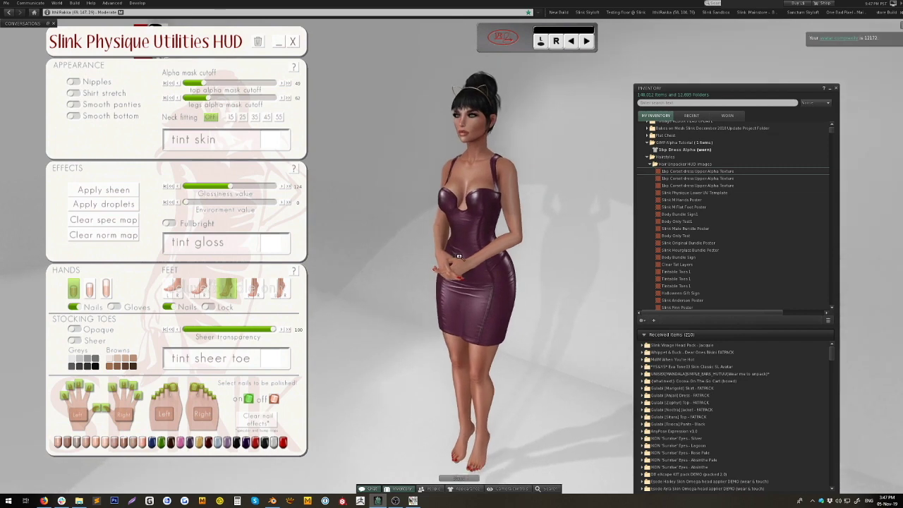
scroll(461, 292, up, 3)
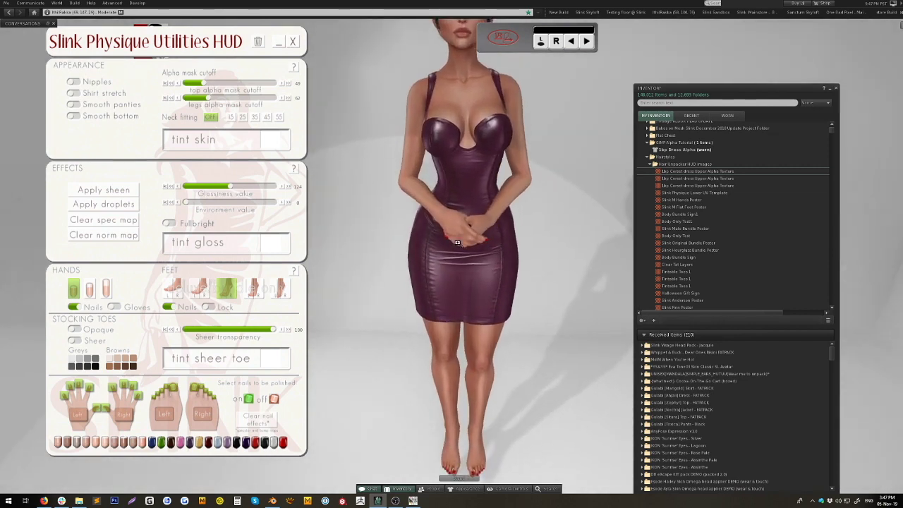
scroll(457, 259, down, 4)
scroll(456, 258, up, 1)
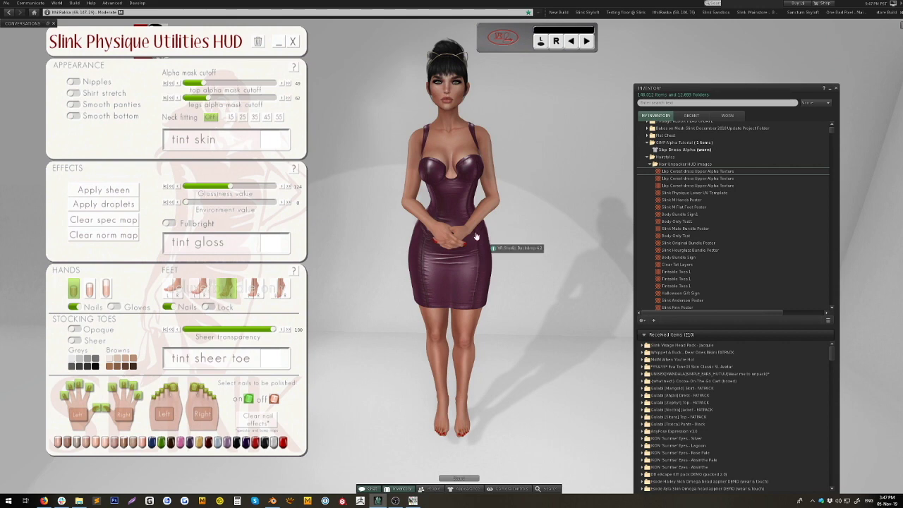
alt+drag(458, 259, 452, 229)
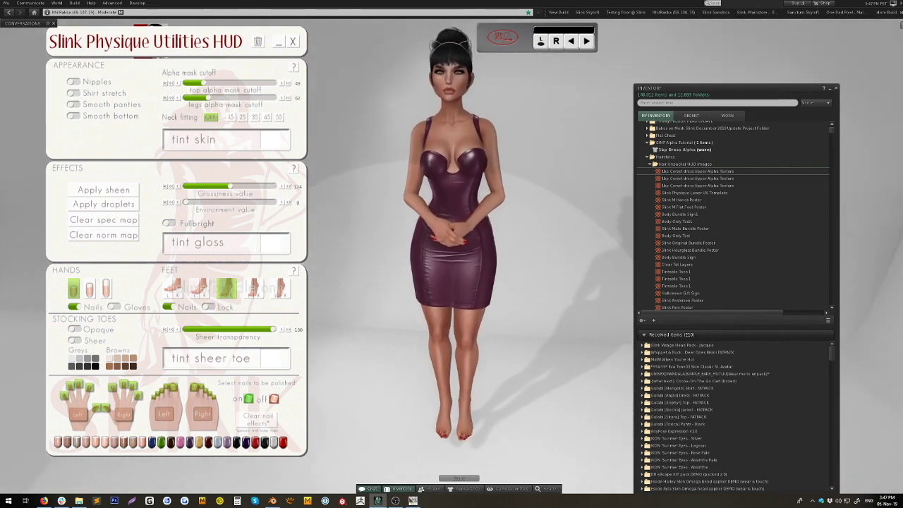
Step: Inspect the finished corset dress on the avatar close up at the bust, waist and hem, and again at full length
alt+drag(453, 266, 399, 282)
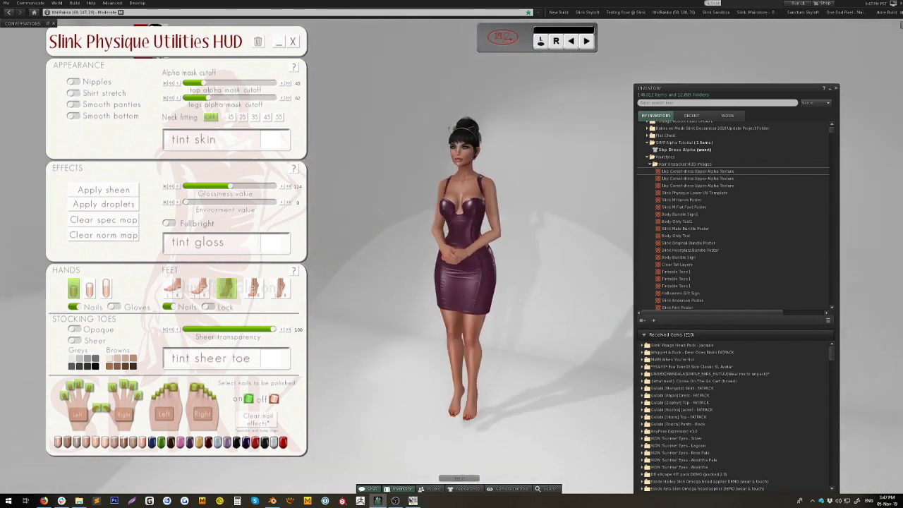
scroll(463, 268, up, 5)
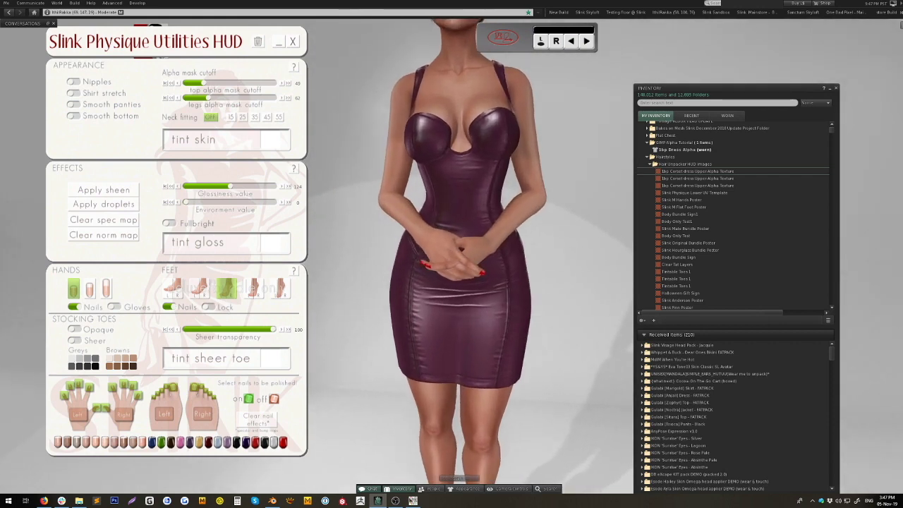
scroll(464, 270, down, 5)
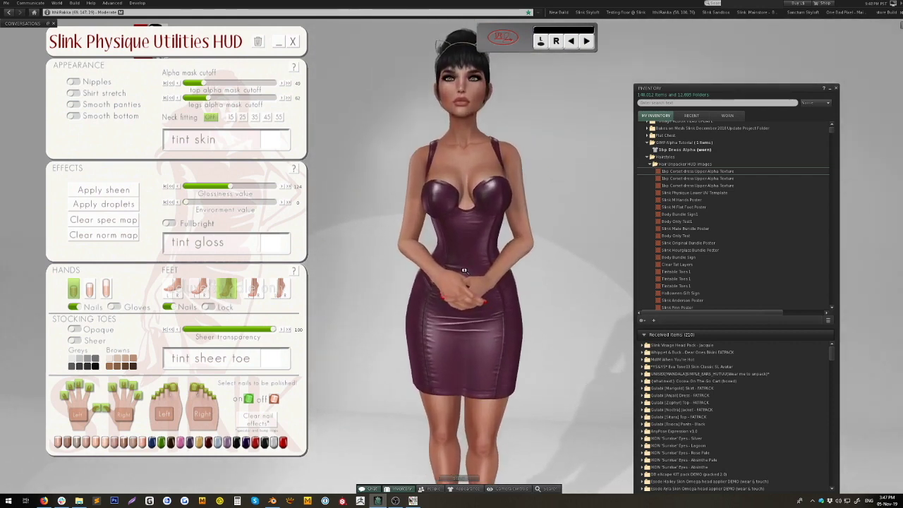
scroll(465, 269, up, 2)
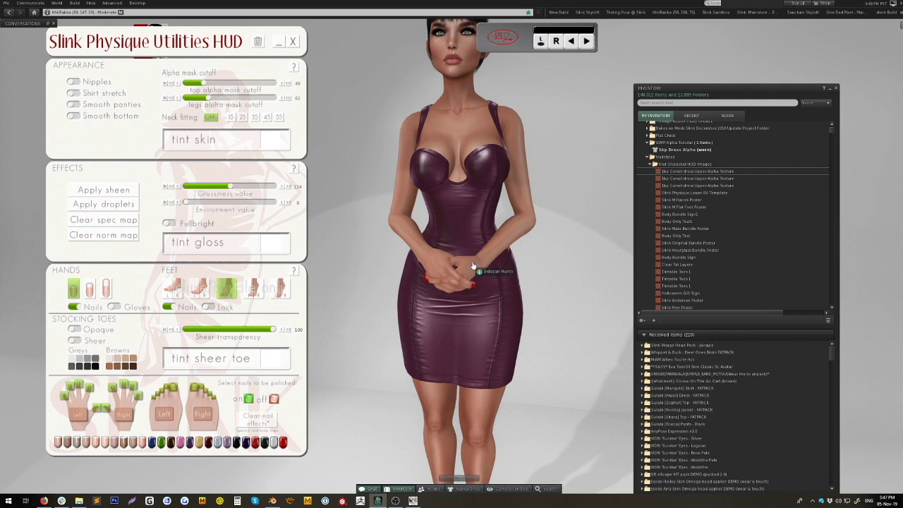
alt+click(473, 215)
alt+click(448, 281)
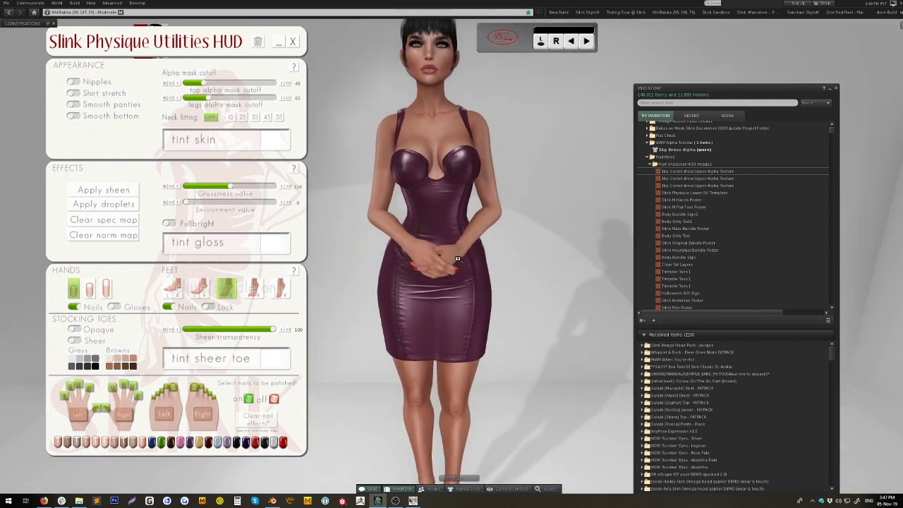
scroll(448, 281, down, 3)
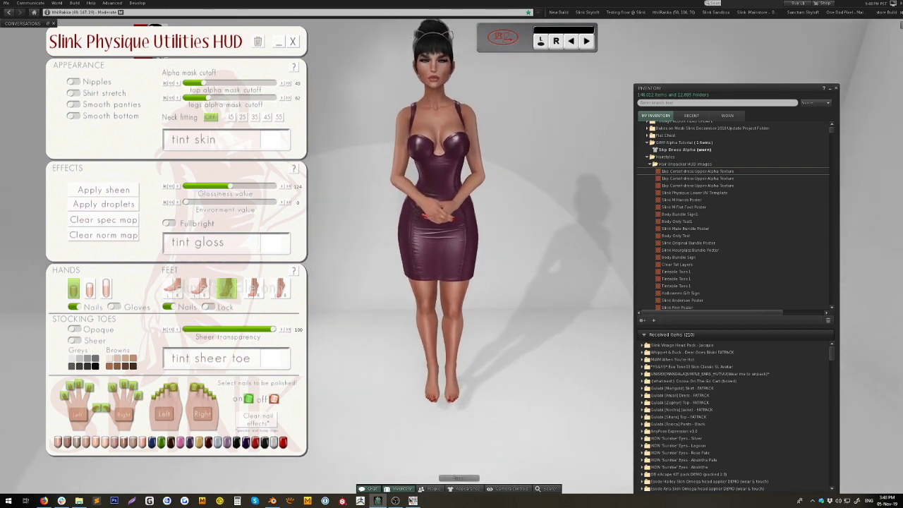
drag(448, 281, 460, 260)
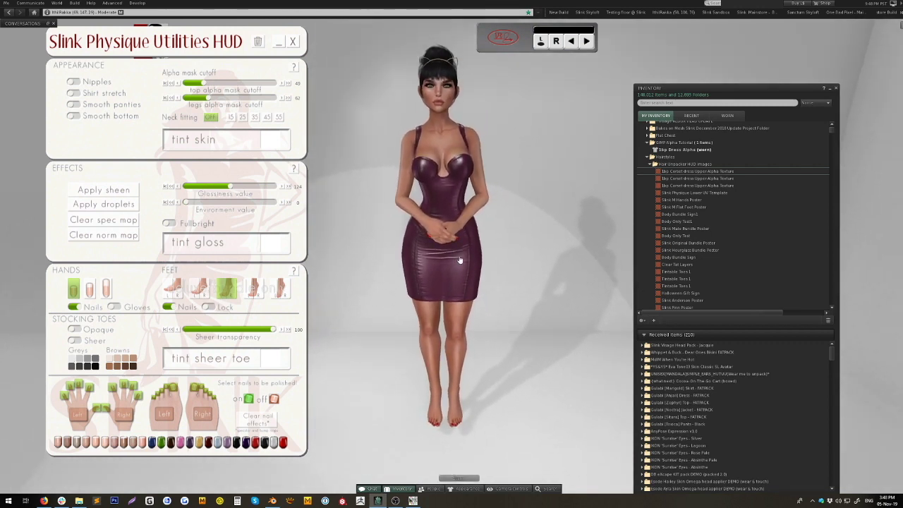